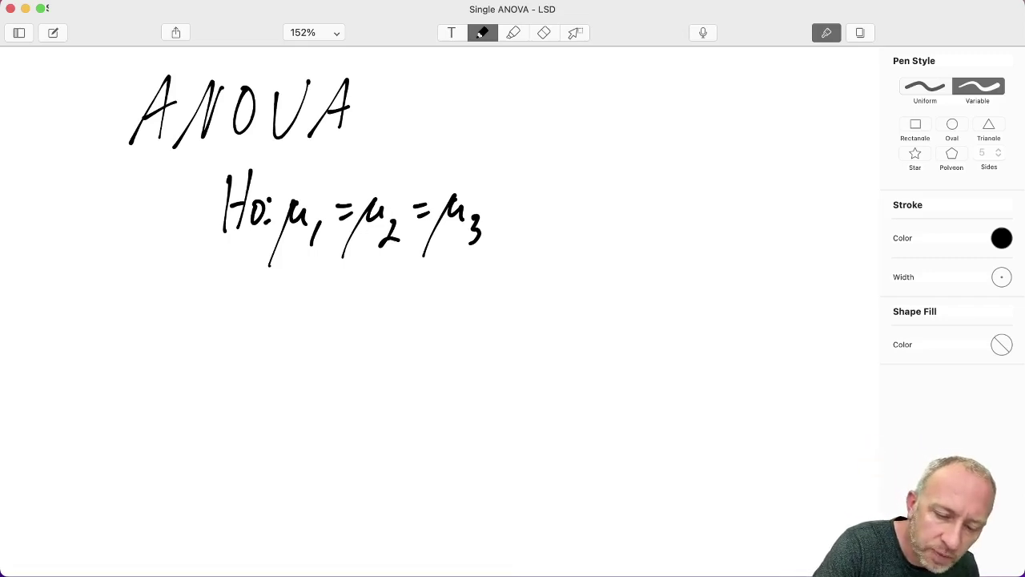
Complete the null hypothesis with "= μ4" and handwrite "Ha: At least one mean is different" beneath it.
mouse_move(535, 215)
left_mouse_down()
mouse_move(578, 214)
mouse_move(570, 237)
left_mouse_up()
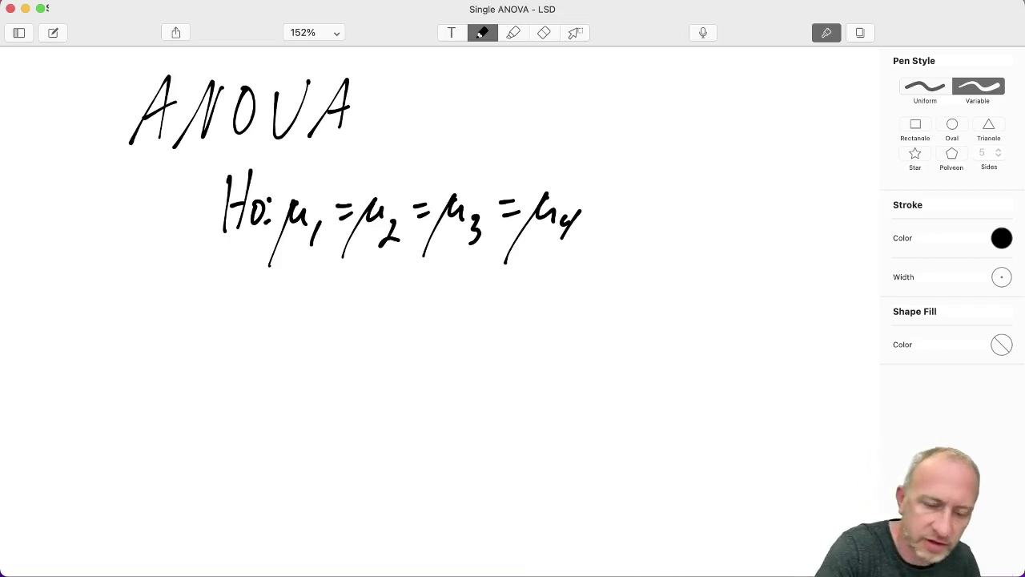
left_click_drag(228, 276, 224, 322)
mouse_move(251, 270)
left_mouse_down()
mouse_move(247, 317)
mouse_move(243, 296)
left_mouse_up()
mouse_move(269, 298)
left_mouse_down()
mouse_move(257, 308)
mouse_move(274, 317)
mouse_move(331, 268)
mouse_move(338, 315)
left_mouse_up()
left_click(279, 298)
left_click(280, 314)
mouse_move(314, 298)
left_mouse_down()
mouse_move(348, 281)
mouse_move(357, 308)
left_mouse_up()
mouse_move(344, 291)
left_mouse_down()
mouse_move(368, 290)
mouse_move(400, 307)
left_mouse_up()
mouse_move(403, 280)
left_mouse_down()
mouse_move(402, 304)
mouse_move(418, 305)
left_mouse_up()
left_click_drag(437, 280, 441, 307)
left_click_drag(470, 269, 461, 309)
mouse_move(450, 285)
left_mouse_down()
mouse_move(476, 275)
mouse_move(505, 299)
mouse_move(620, 306)
left_mouse_up()
left_click_drag(626, 298, 652, 306)
left_click_drag(658, 306, 689, 307)
left_click_drag(697, 278, 704, 305)
left_click_drag(755, 282, 737, 306)
mouse_move(776, 243)
left_mouse_down()
mouse_move(758, 294)
mouse_move(770, 301)
left_mouse_up()
left_click_drag(797, 243, 780, 304)
mouse_move(819, 242)
left_mouse_down()
mouse_move(792, 283)
mouse_move(815, 278)
mouse_move(813, 299)
mouse_move(836, 290)
mouse_move(866, 305)
left_mouse_up()
mouse_move(876, 268)
left_mouse_down()
mouse_move(863, 302)
mouse_move(879, 281)
left_mouse_up()
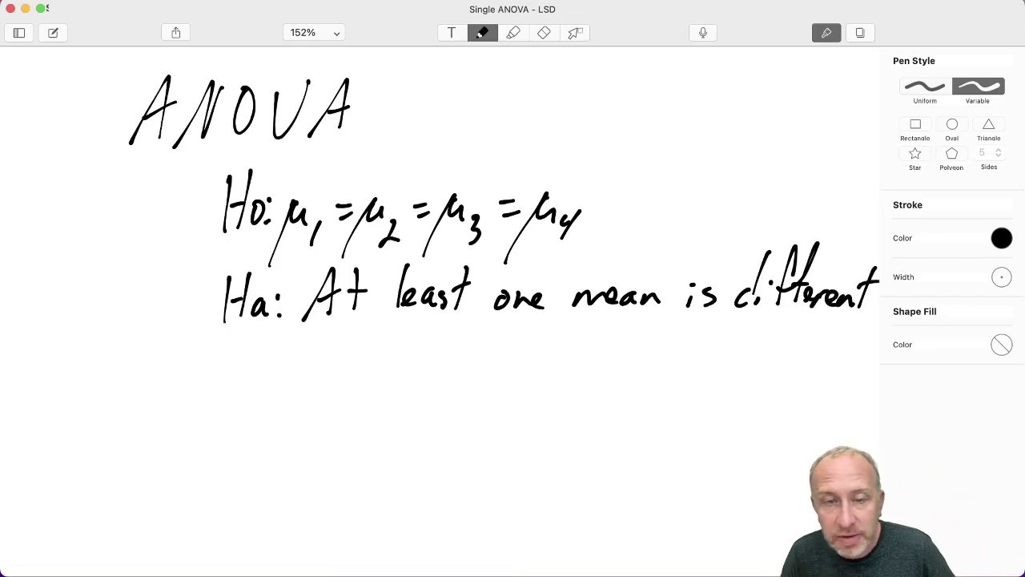
Handwrite "μ1 ≠ μ2 ≠ μ3 ≠ μ4" below the alternative hypothesis.
mouse_move(313, 376)
left_mouse_down()
mouse_move(289, 437)
mouse_move(326, 386)
mouse_move(328, 399)
left_mouse_up()
mouse_move(334, 399)
left_mouse_down()
mouse_move(326, 417)
mouse_move(368, 383)
left_mouse_up()
mouse_move(353, 394)
left_mouse_down()
mouse_move(371, 391)
mouse_move(354, 412)
left_mouse_up()
left_click_drag(373, 367, 365, 416)
mouse_move(378, 386)
left_mouse_down()
mouse_move(416, 397)
mouse_move(435, 381)
left_mouse_up()
mouse_move(439, 376)
left_mouse_down()
mouse_move(446, 372)
mouse_move(449, 387)
left_mouse_up()
mouse_move(455, 368)
left_mouse_down()
mouse_move(436, 417)
mouse_move(473, 392)
mouse_move(486, 410)
mouse_move(525, 378)
left_mouse_up()
mouse_move(506, 393)
left_mouse_down()
mouse_move(524, 389)
mouse_move(503, 409)
left_mouse_up()
mouse_move(535, 384)
left_mouse_down()
mouse_move(526, 395)
mouse_move(547, 389)
left_mouse_up()
mouse_move(543, 379)
left_mouse_down()
mouse_move(532, 402)
mouse_move(556, 389)
mouse_move(565, 411)
left_mouse_up()
left_click(544, 33)
left_click(482, 33)
left_click_drag(441, 390, 428, 406)
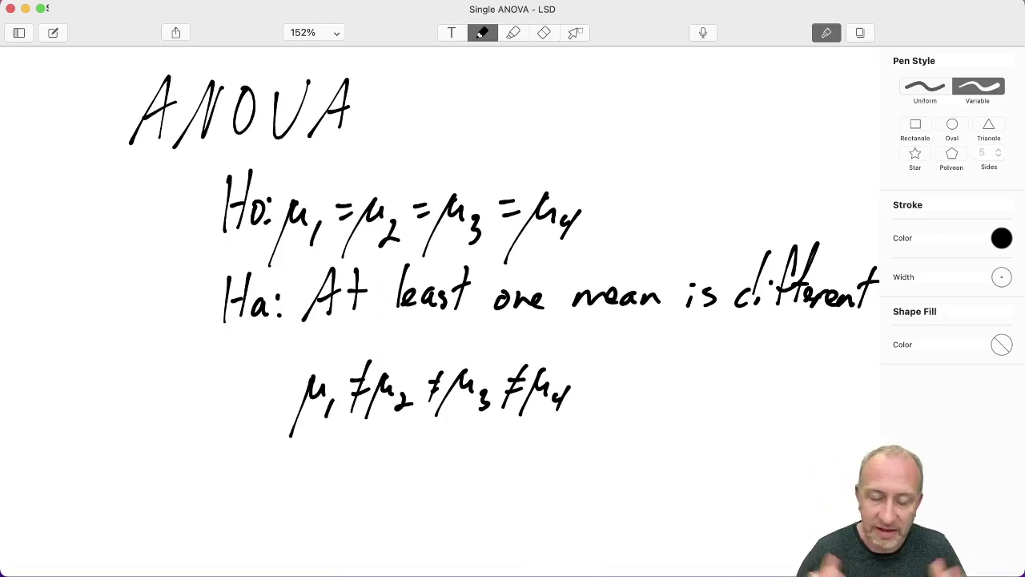
Erase the handwritten line of unequal means below the alternative hypothesis.
left_click(544, 34)
mouse_move(571, 396)
left_mouse_down()
mouse_move(551, 370)
mouse_move(380, 389)
mouse_move(366, 377)
mouse_move(301, 406)
left_mouse_up()
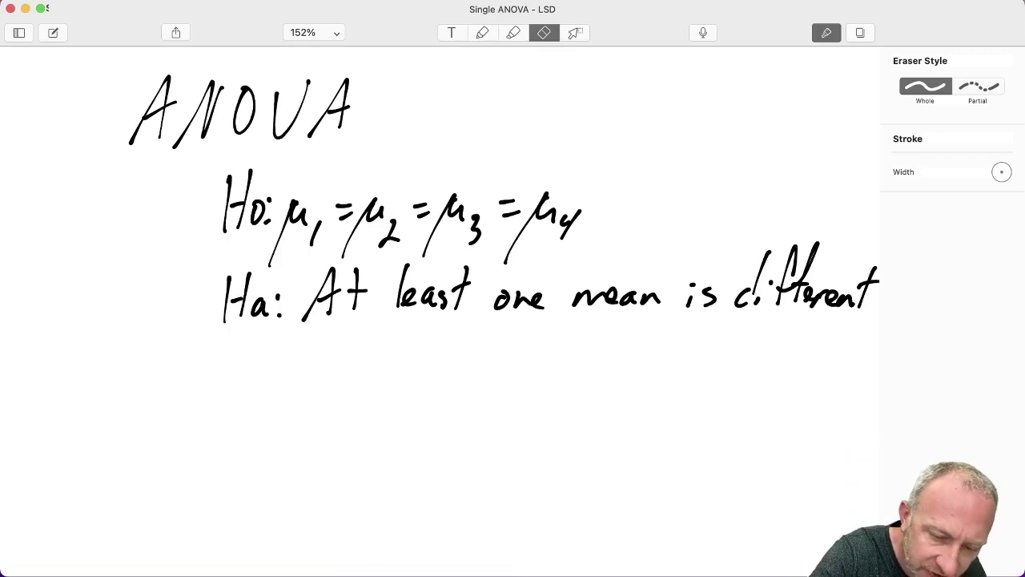
Draw a downward arrow beneath the alternative hypothesis and handwrite "Fisher's LSD" under it.
left_click(483, 33)
left_click_drag(437, 326, 433, 392)
mouse_move(422, 377)
left_mouse_down()
mouse_move(432, 393)
mouse_move(445, 385)
left_mouse_up()
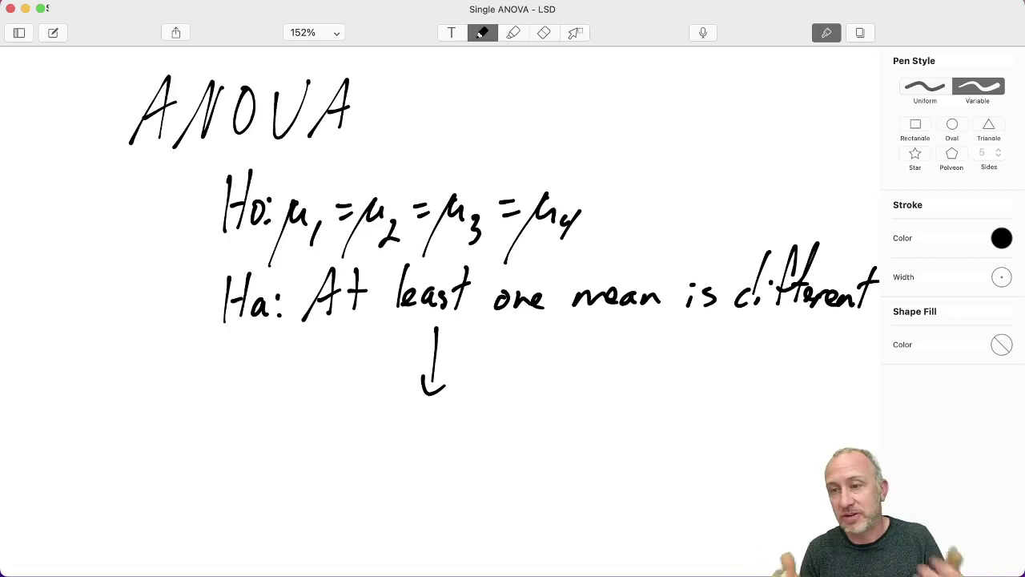
mouse_move(315, 432)
left_mouse_down()
mouse_move(297, 452)
mouse_move(298, 474)
mouse_move(314, 454)
left_mouse_up()
mouse_move(330, 453)
left_mouse_down()
mouse_move(330, 475)
mouse_move(345, 473)
left_mouse_up()
left_click_drag(363, 413, 362, 474)
mouse_move(363, 464)
left_mouse_down()
mouse_move(375, 474)
mouse_move(410, 454)
mouse_move(418, 471)
left_mouse_up()
mouse_move(482, 423)
left_mouse_down()
mouse_move(467, 468)
mouse_move(498, 457)
left_mouse_up()
left_click_drag(522, 428, 506, 467)
mouse_move(544, 425)
left_mouse_down()
mouse_move(513, 464)
mouse_move(548, 479)
left_mouse_up()
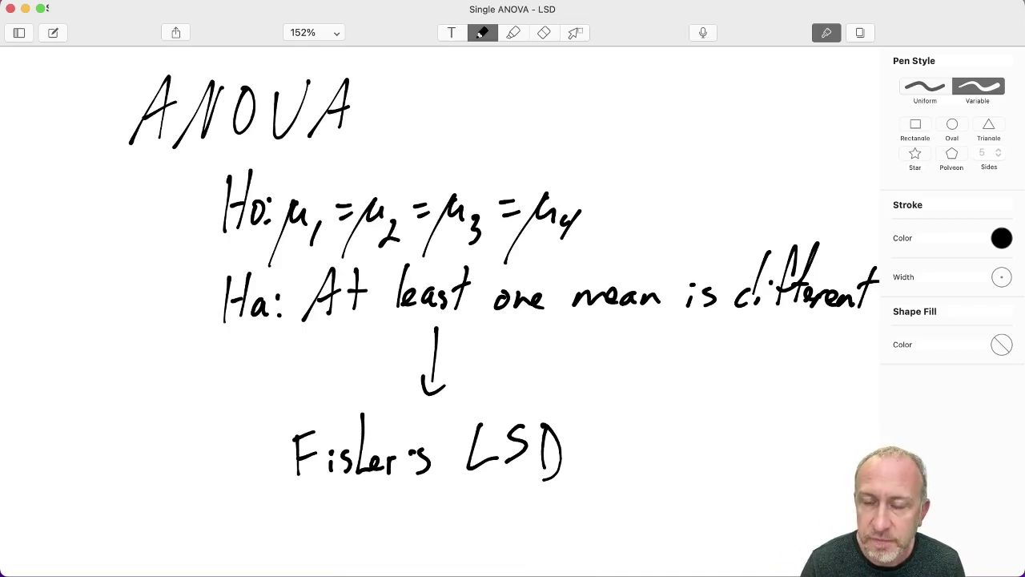
Switch to Microsoft Excel, highlight the sample data in B2:E28 on the ANOVA sheet, and select cell G2.
key("ctrl+Up")
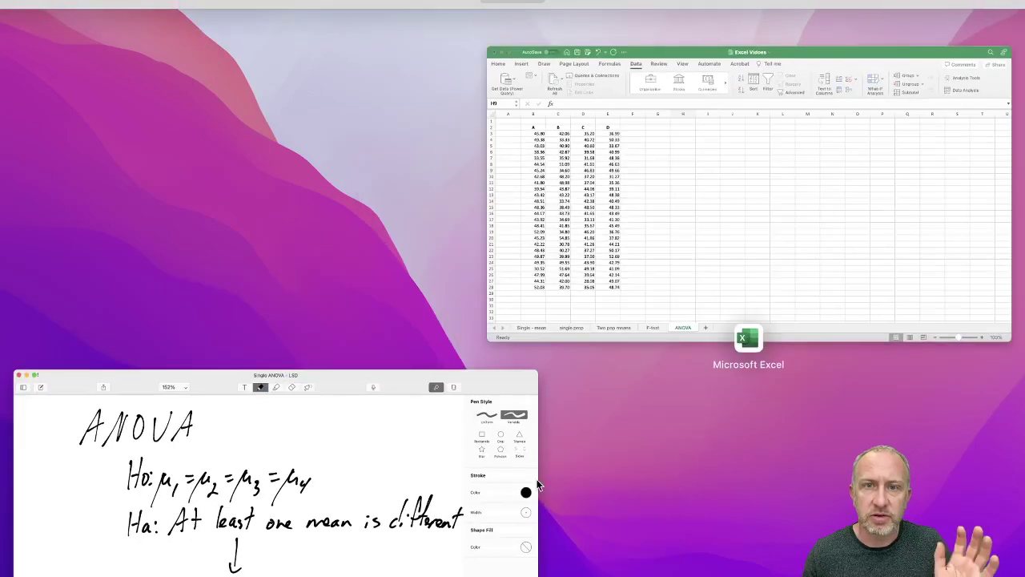
left_click(680, 224)
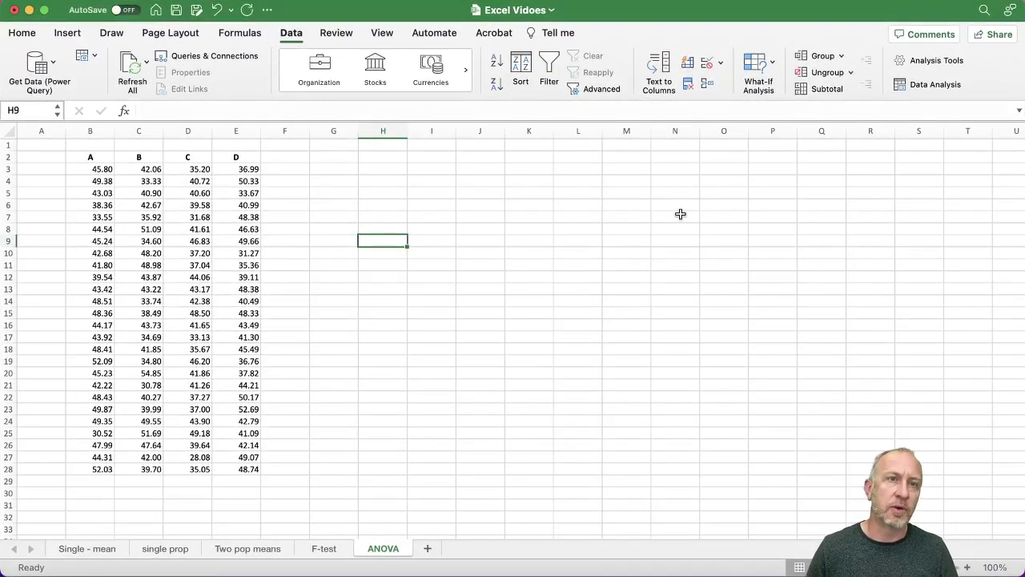
left_click(383, 205)
left_click_drag(96, 156, 230, 469)
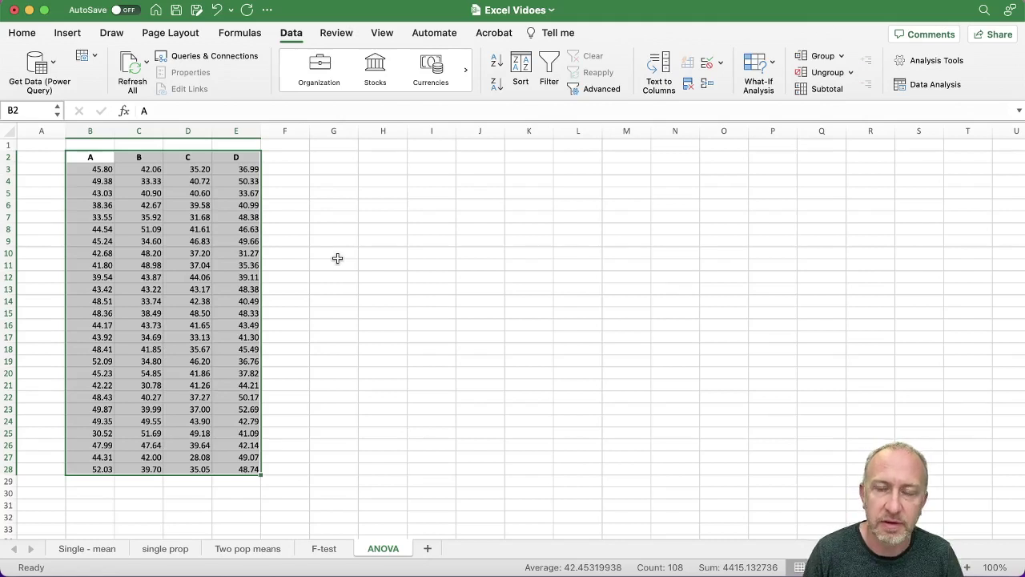
left_click(329, 182)
left_click(330, 157)
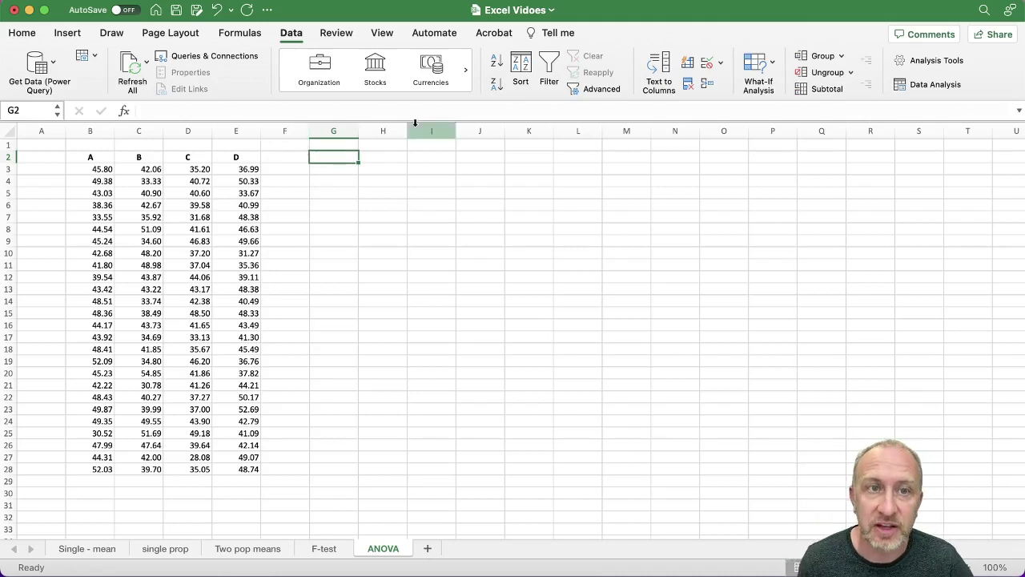
Compare the single-factor and two-factor Anova options in the Data Analysis tools and choose Anova: Single Factor.
left_click(923, 83)
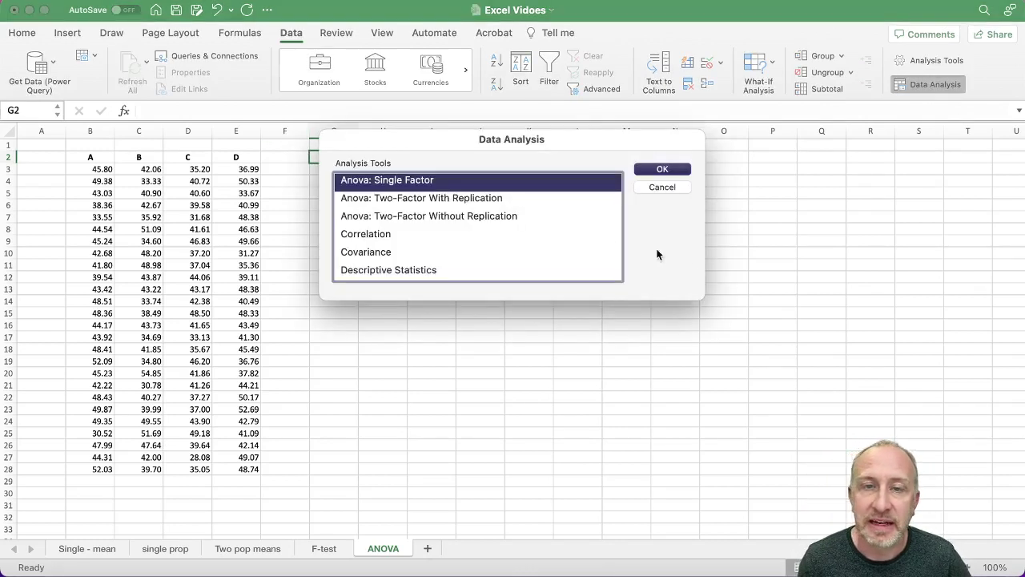
scroll(381, 192, "up", 2)
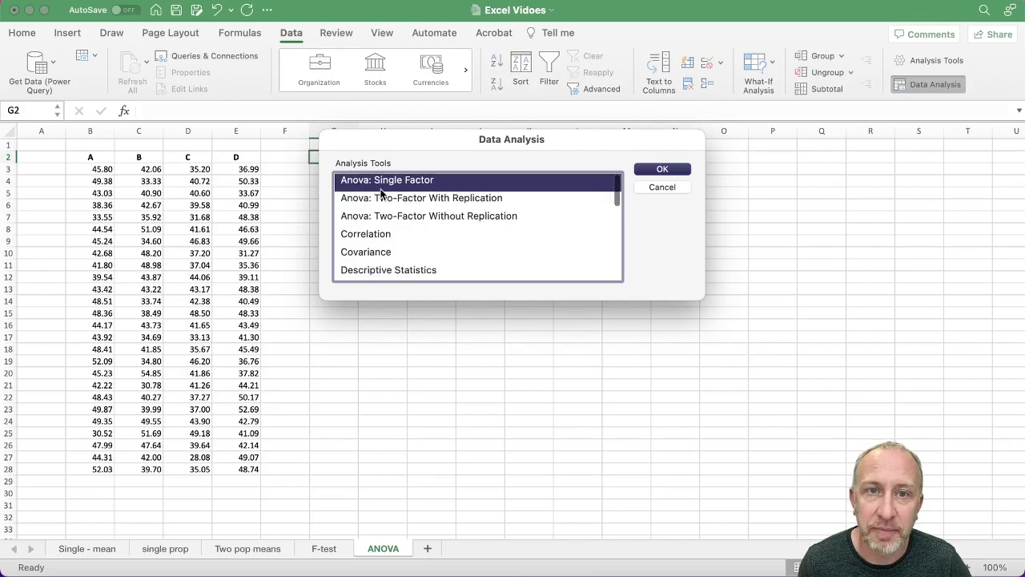
left_click(384, 197)
left_click(387, 216)
left_click(382, 201)
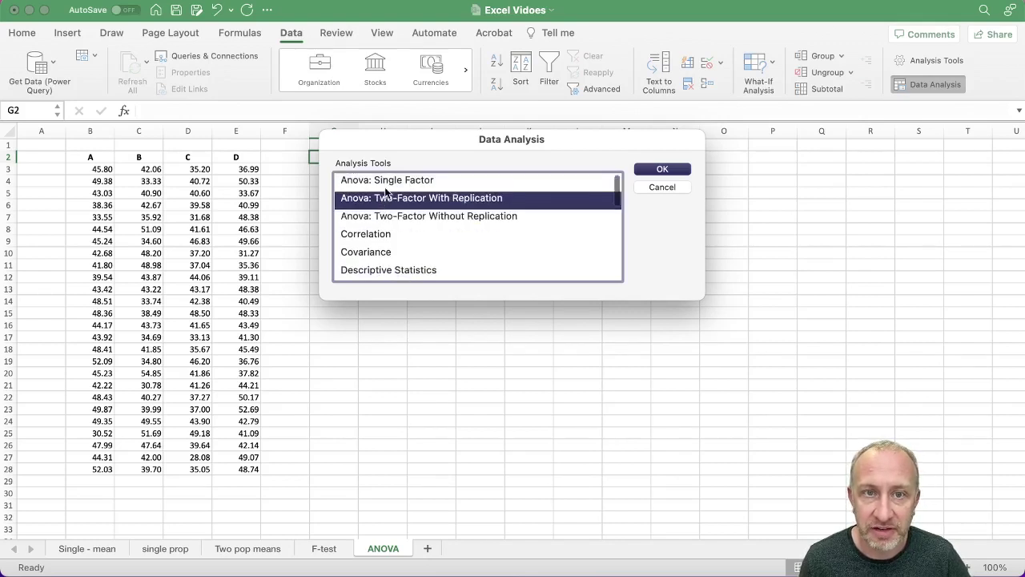
left_click(386, 185)
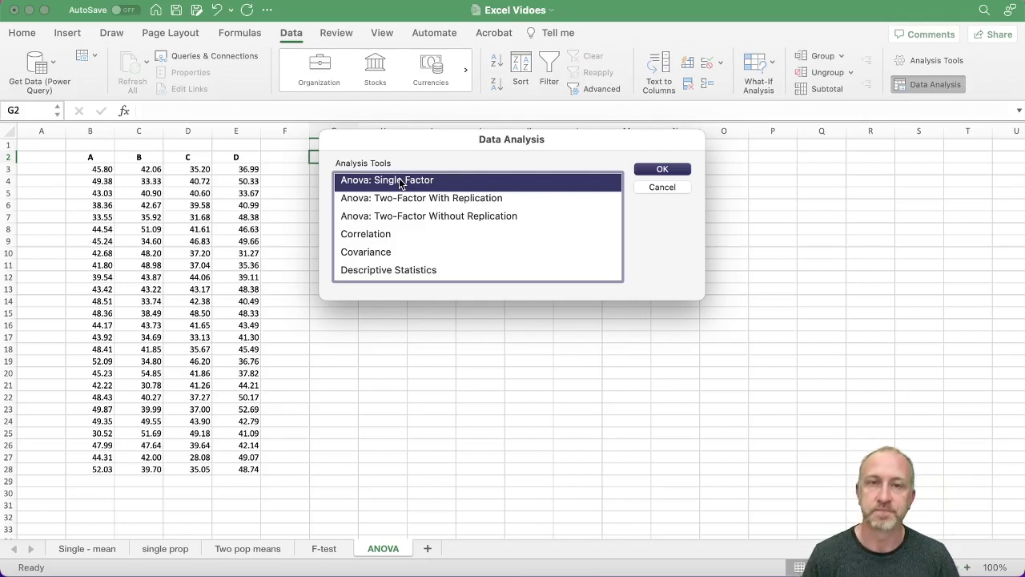
left_click(414, 198)
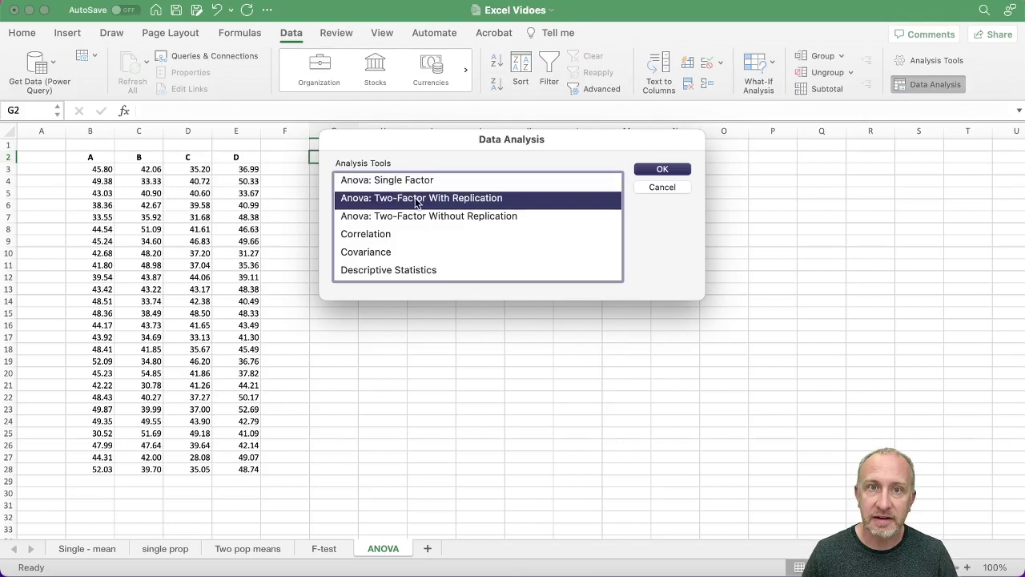
left_click(428, 217)
left_click(430, 205)
left_click(428, 215)
left_click(429, 206)
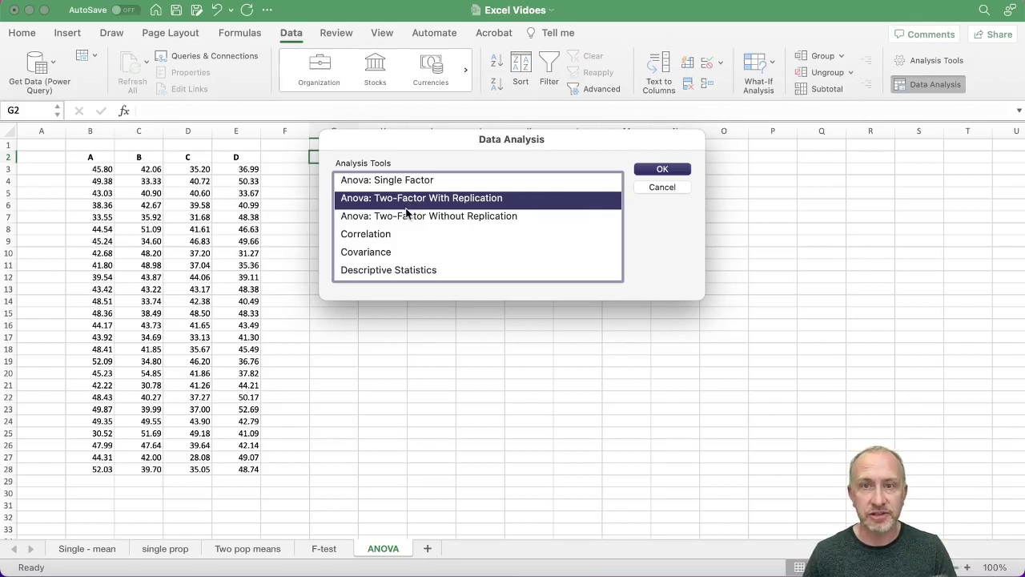
left_click(408, 218)
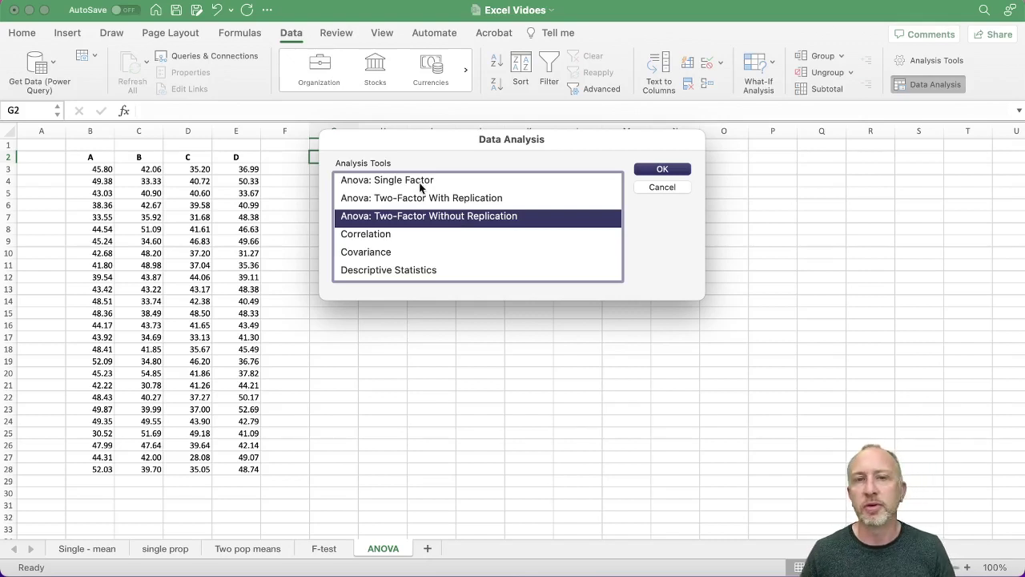
left_click(426, 200)
left_click(425, 181)
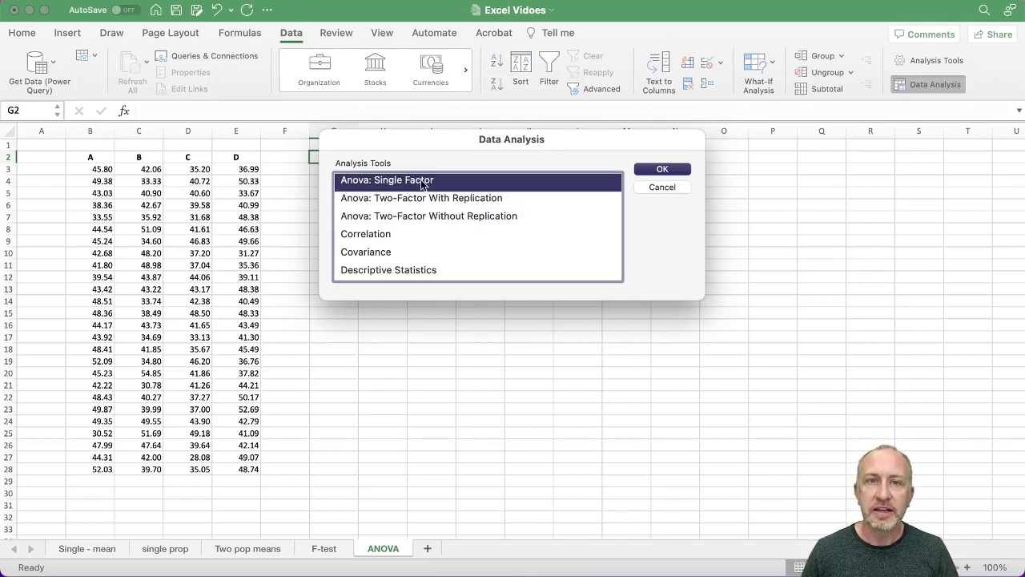
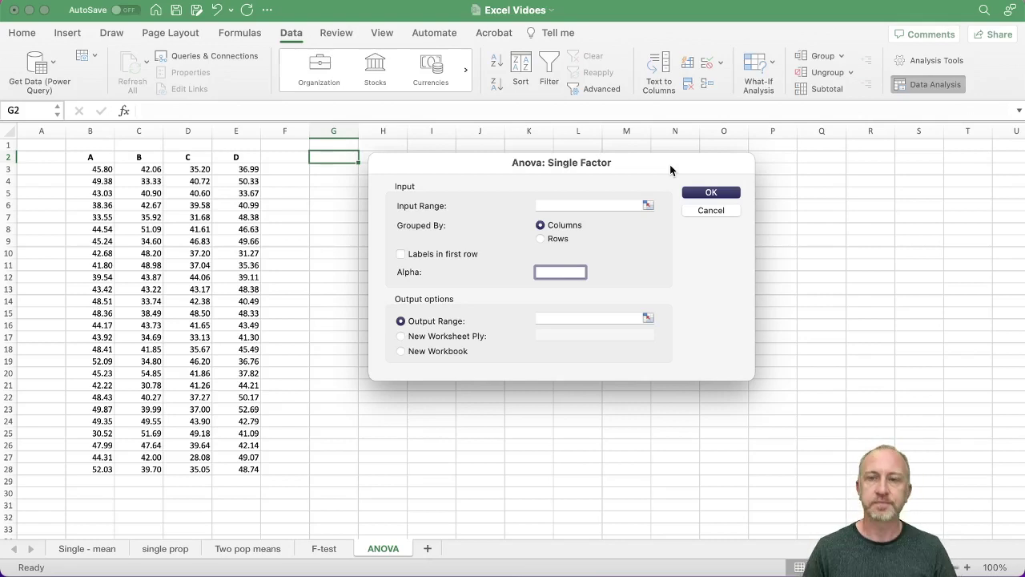
Set the single-factor Anova input range to $B$2:$E$28, including the column labels.
left_click(652, 206)
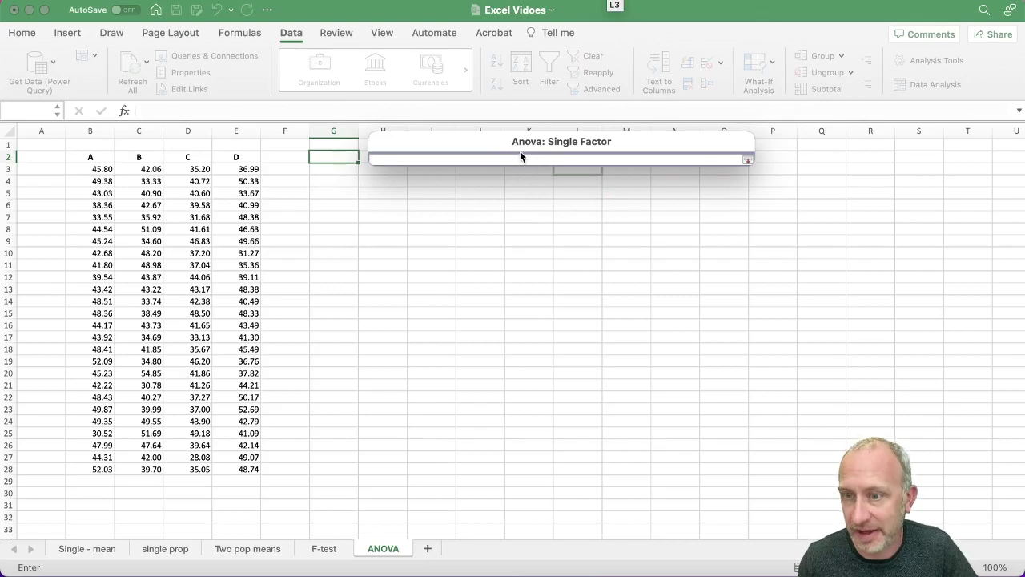
left_click_drag(509, 139, 500, 110)
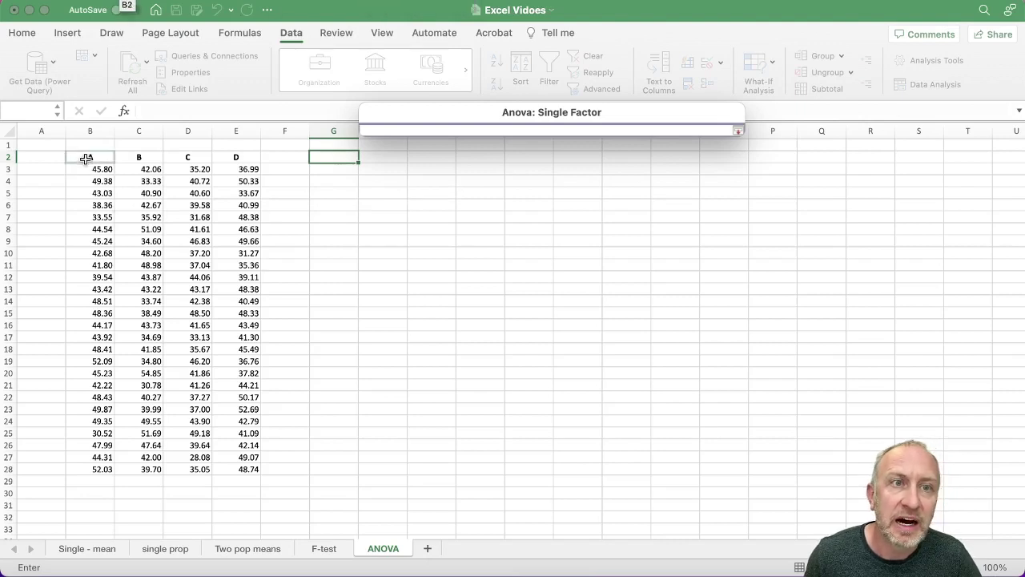
mouse_move(86, 158)
left_mouse_down()
mouse_move(196, 169)
mouse_move(216, 261)
mouse_move(230, 469)
left_mouse_up()
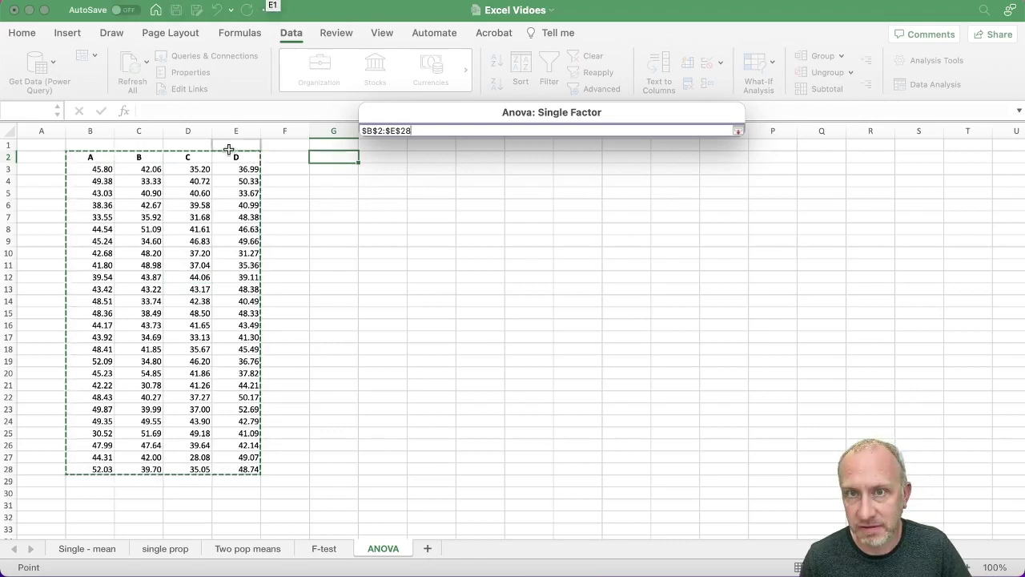
left_click(738, 131)
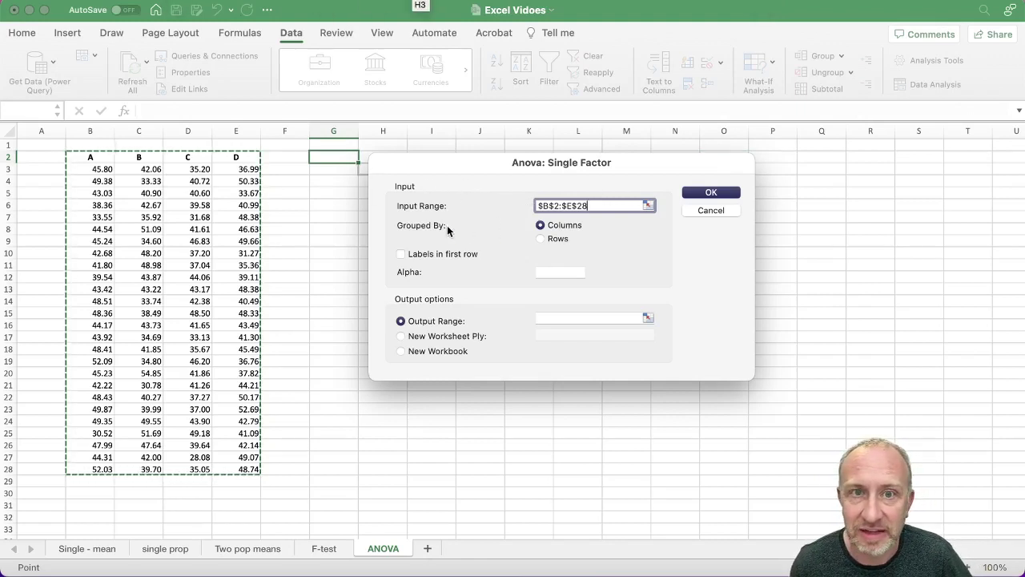
Enable labels in the first row and set alpha to 0.05 for the single-factor Anova.
left_click(401, 255)
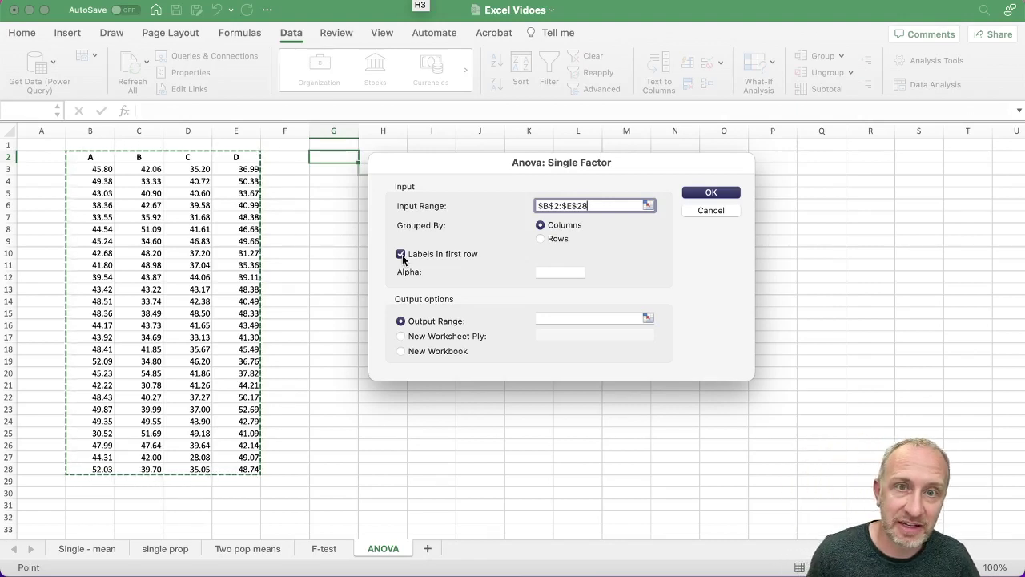
left_click(402, 255)
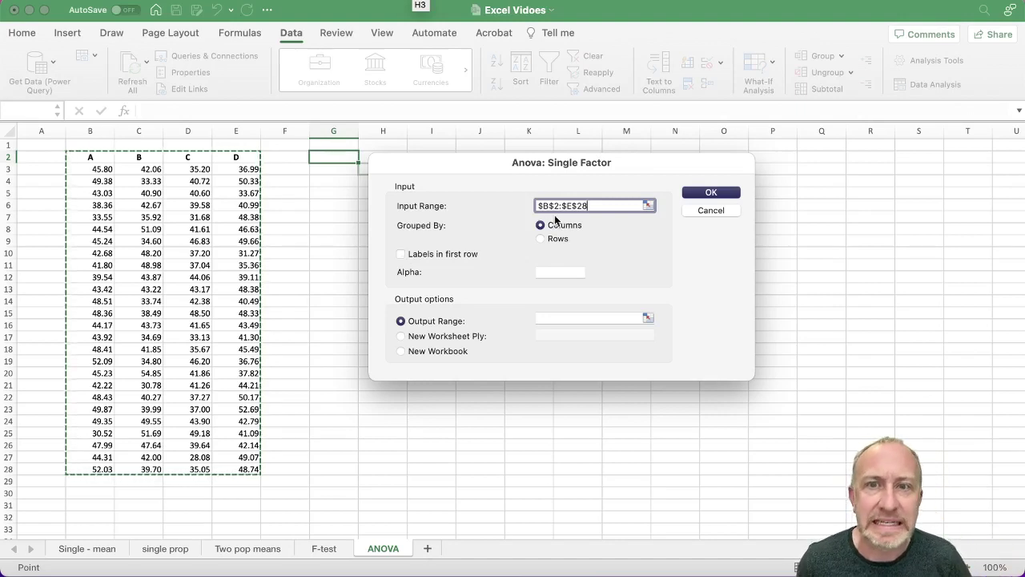
left_click(401, 254)
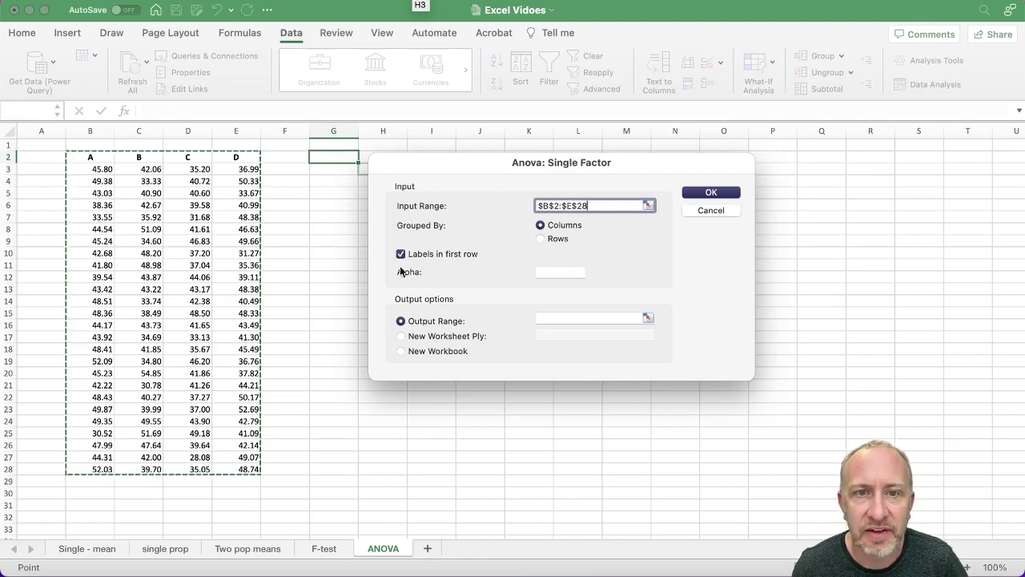
left_click(566, 270)
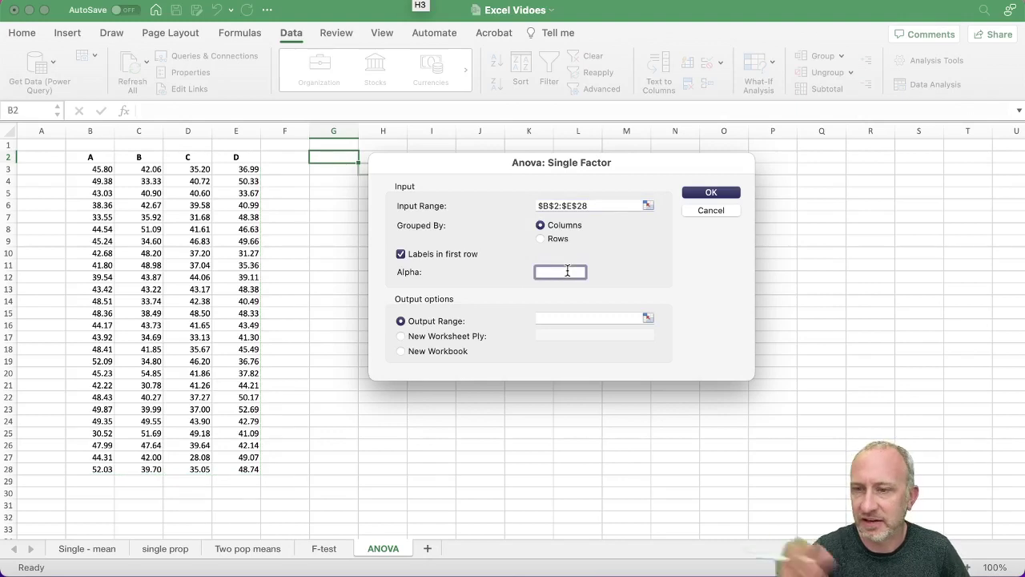
type("0.05")
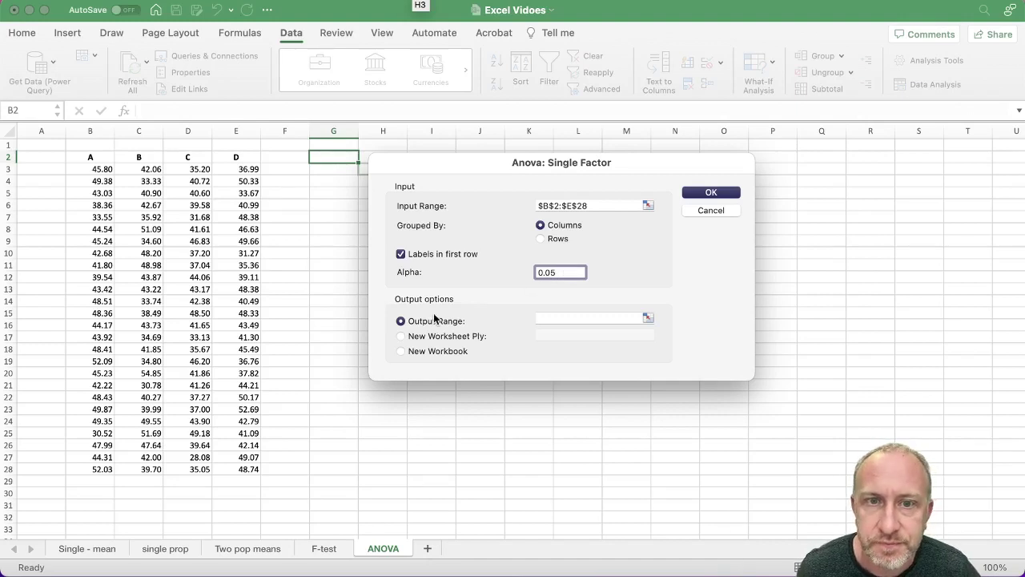
Set the Anova output range to cell G3 and run the analysis.
left_click(550, 318)
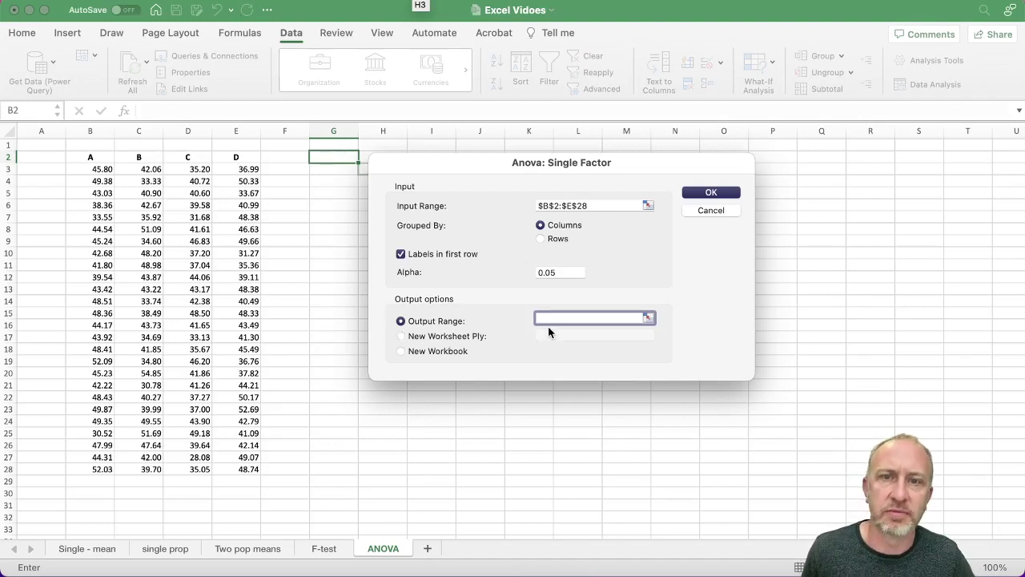
left_click(333, 167)
left_click(696, 192)
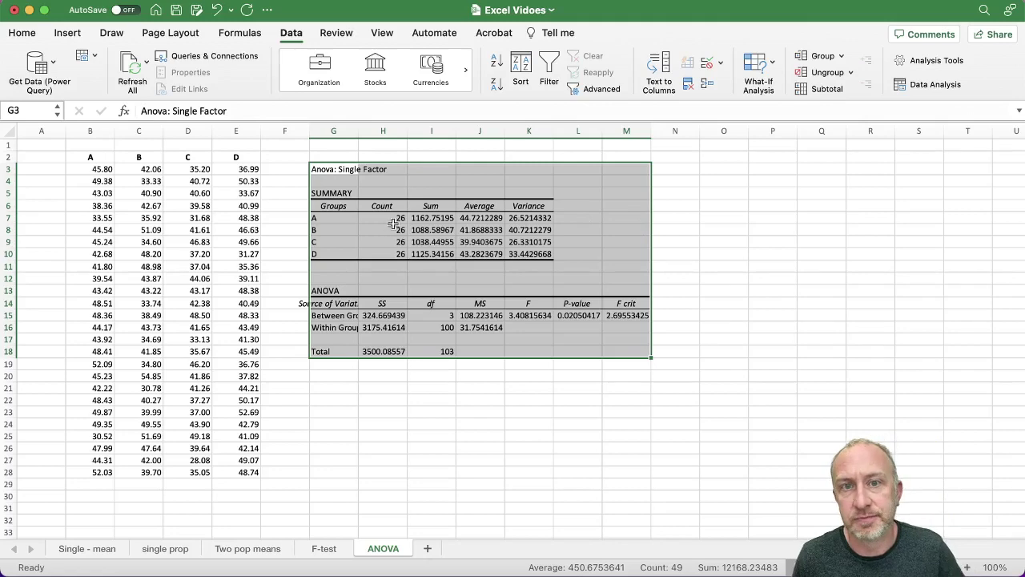
Format the sum, average and variance values in the SUMMARY table (I7:K10) to two decimal places.
left_click_drag(419, 213, 529, 255)
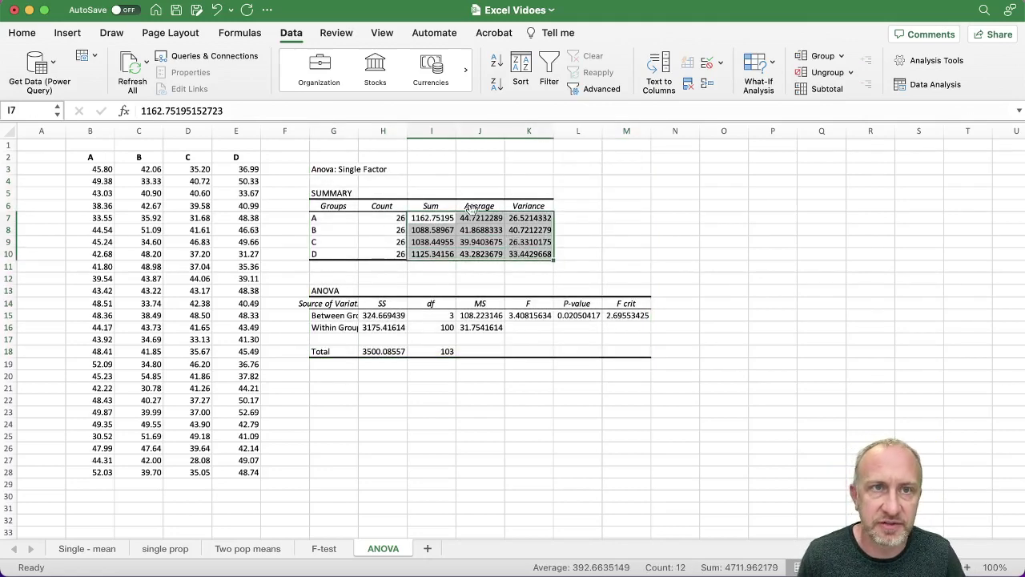
left_click(22, 33)
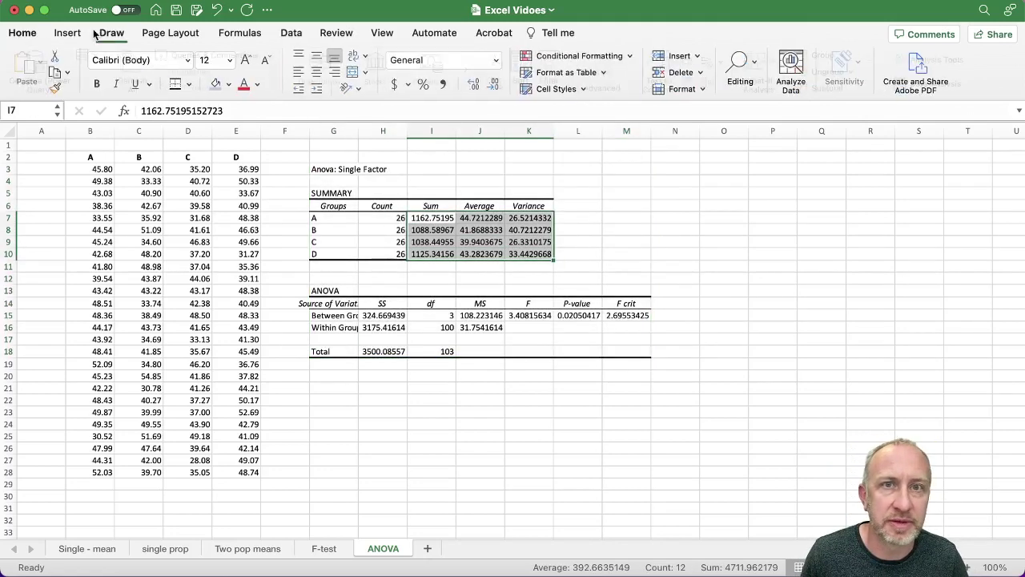
left_click(493, 84)
left_click(492, 84)
left_click(492, 84)
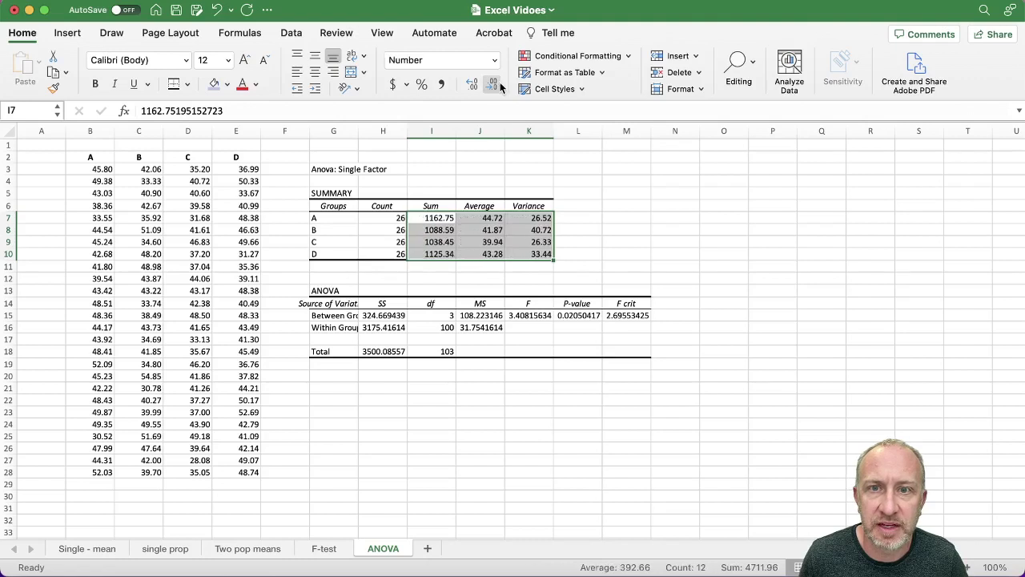
Format the numbers in the ANOVA table (H15:M18) to two decimal places.
left_click(374, 315)
left_click_drag(374, 316, 621, 349)
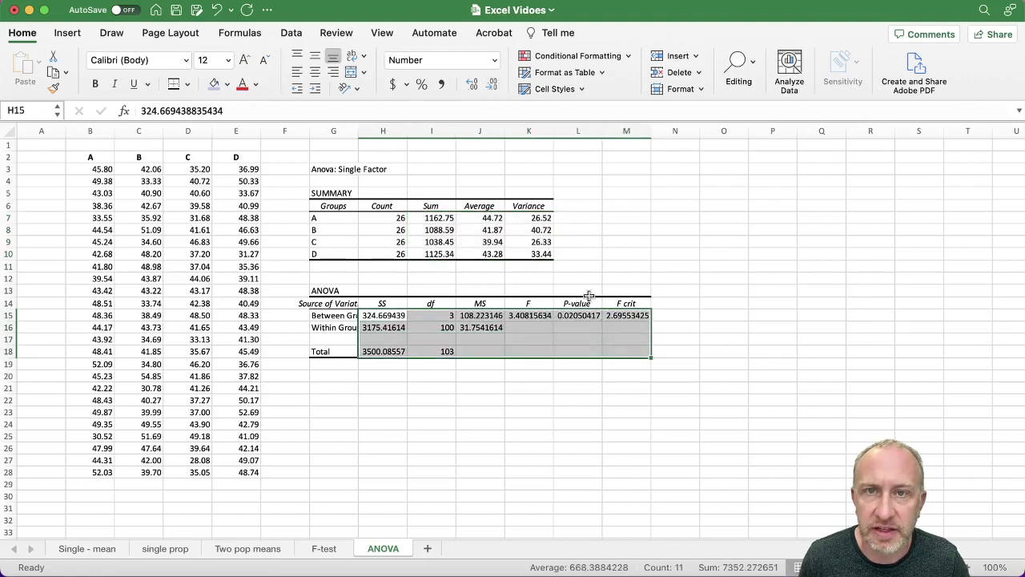
left_click(492, 84)
left_click(493, 84)
left_click(493, 84)
left_click(493, 84)
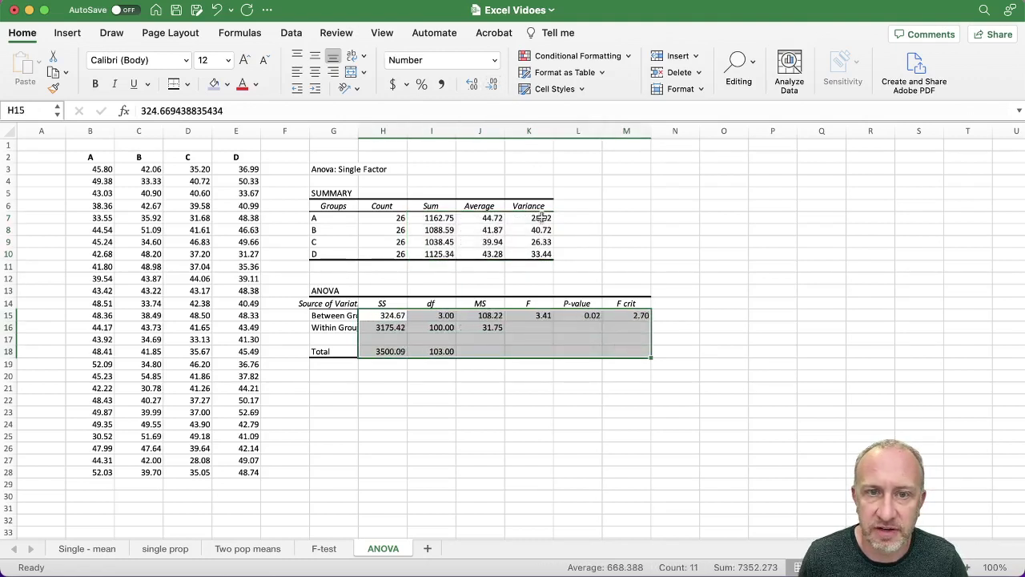
Widen column G to fit the source-of-variation labels in the Anova output.
double_click(358, 130)
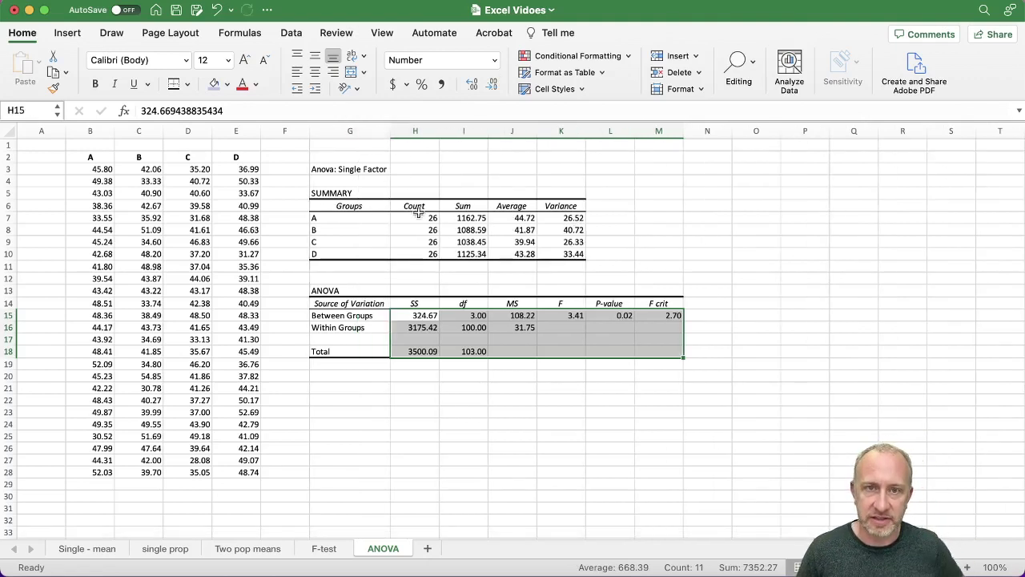
left_click(463, 287)
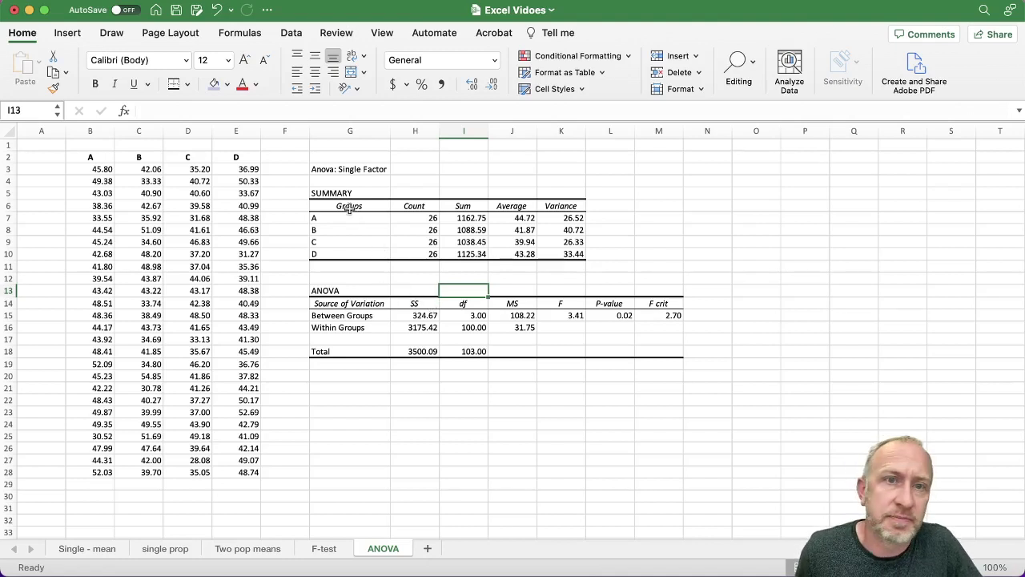
Examine the SUMMARY table and the ANOVA table, including the P-value and F statistic cells.
left_click_drag(349, 192, 603, 258)
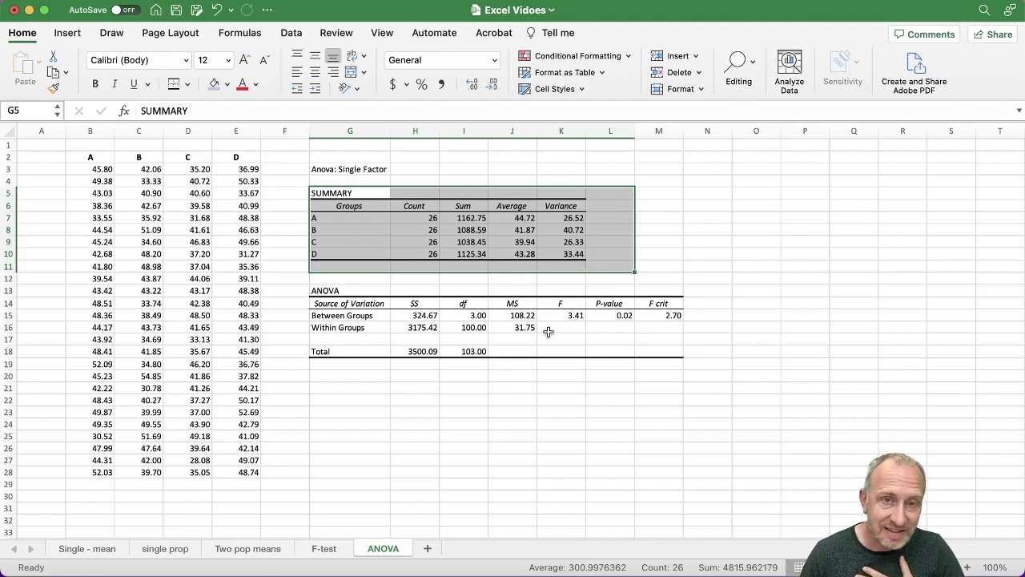
left_click_drag(349, 293, 654, 352)
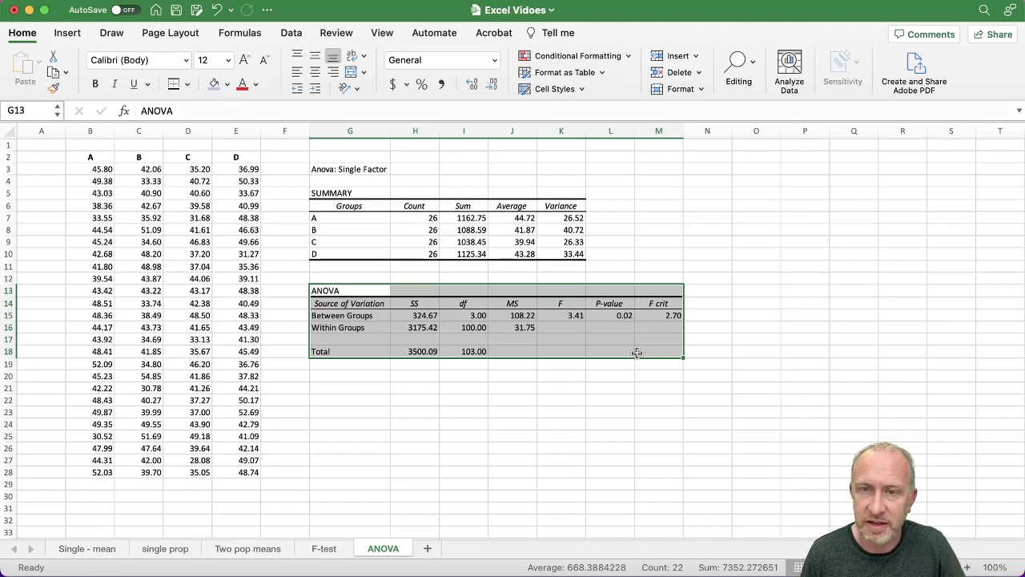
left_click(615, 317)
left_click(570, 317)
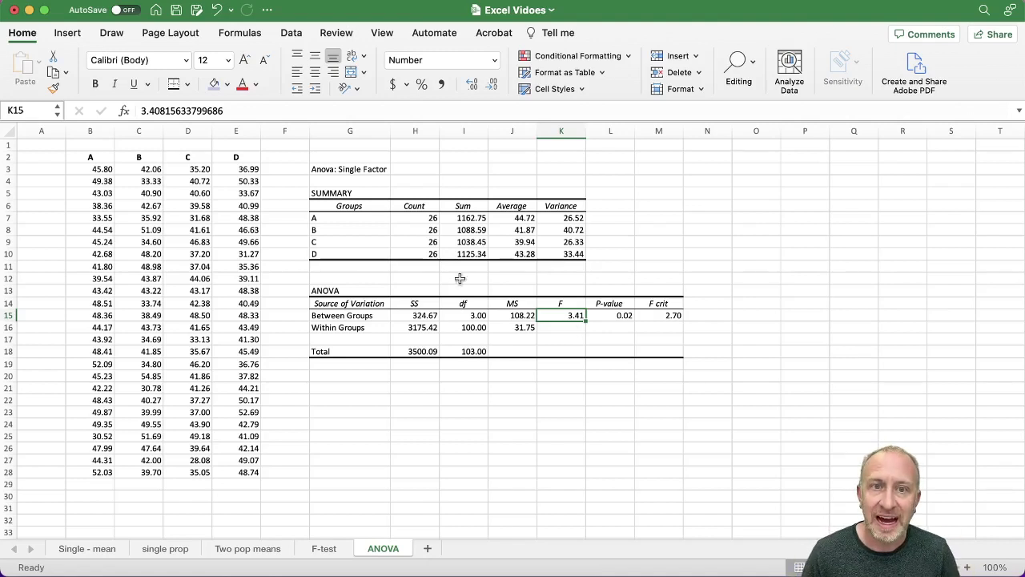
left_click_drag(364, 290, 673, 353)
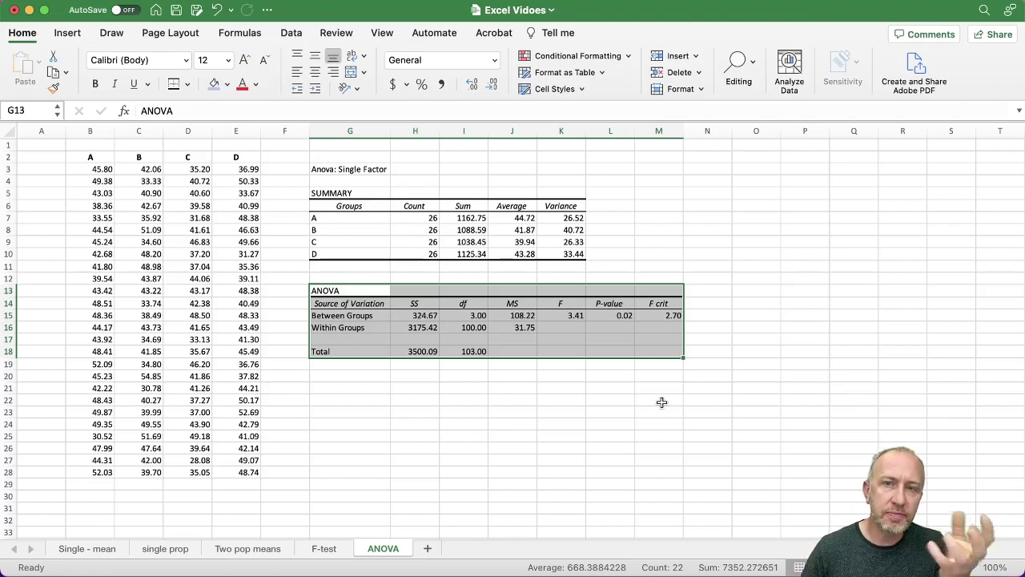
Rename the ANOVA row labels in G15 and G16 as Treatments and Error.
left_click(369, 317)
left_click_drag(369, 317, 374, 332)
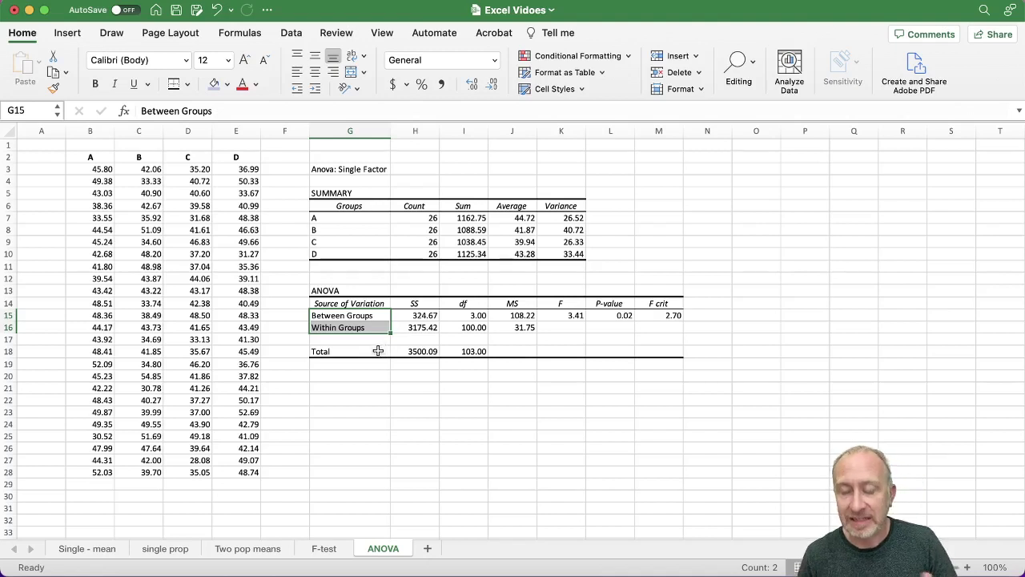
type("T")
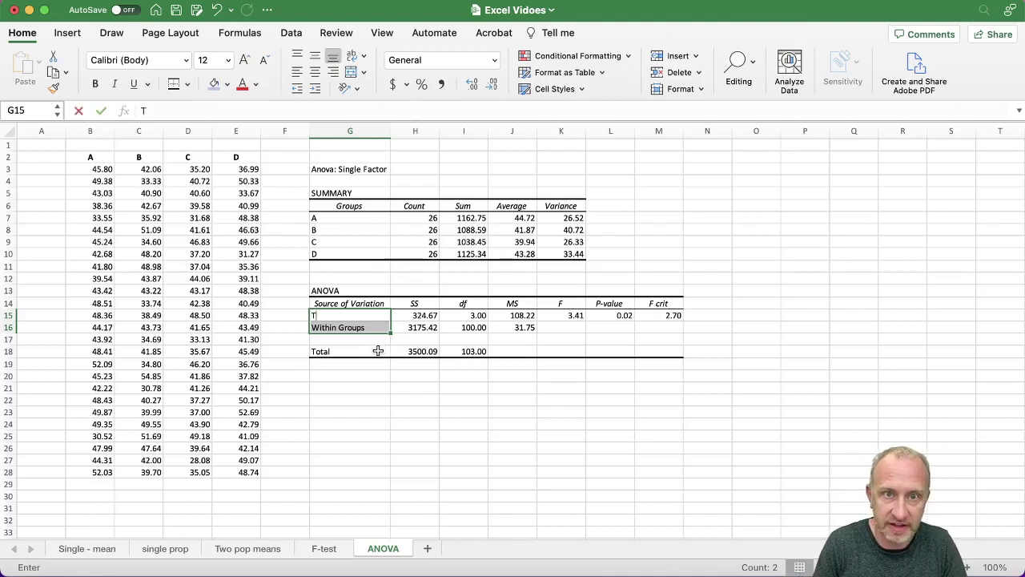
type("reatments")
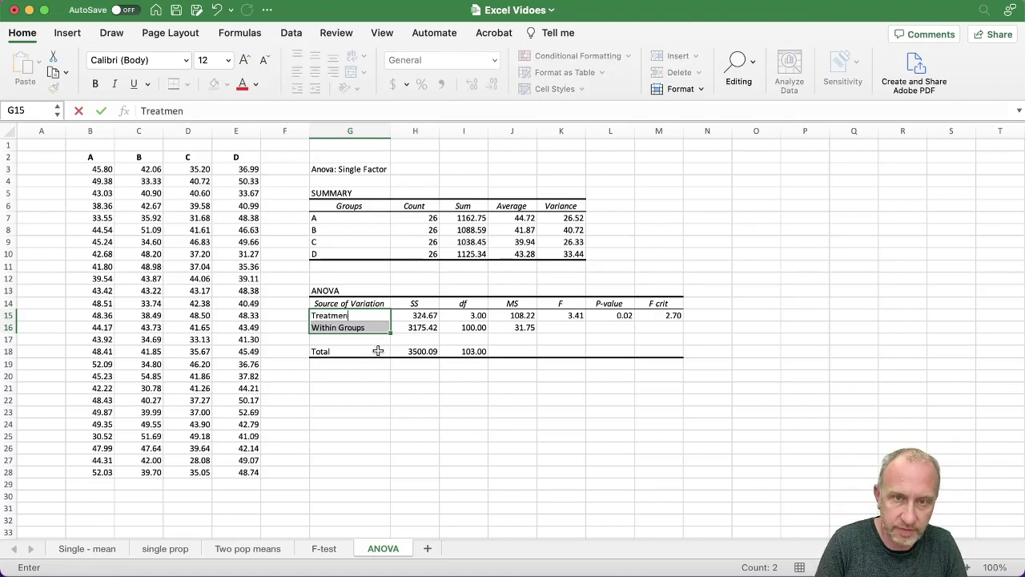
key("Return")
type("Error")
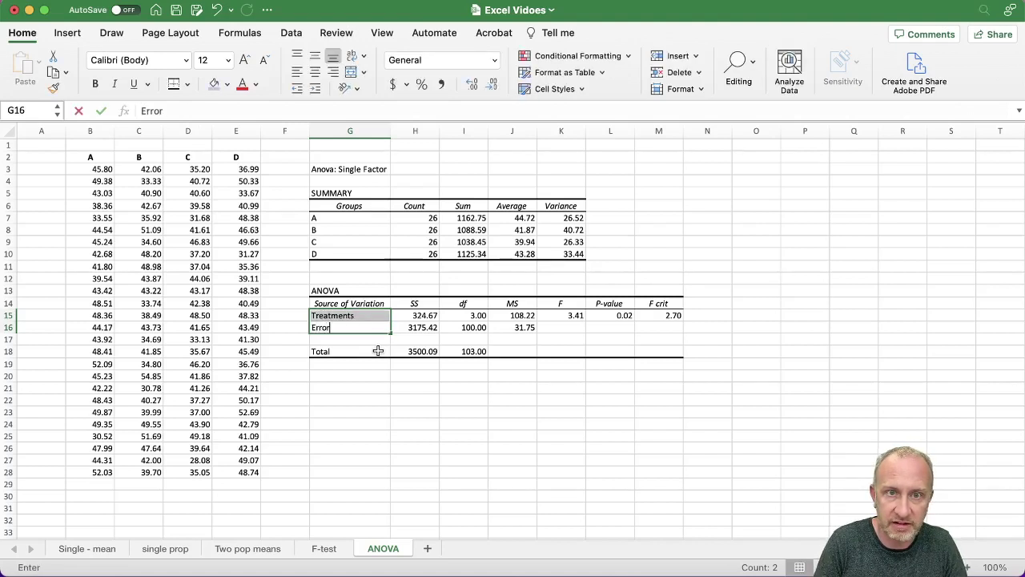
key("Return")
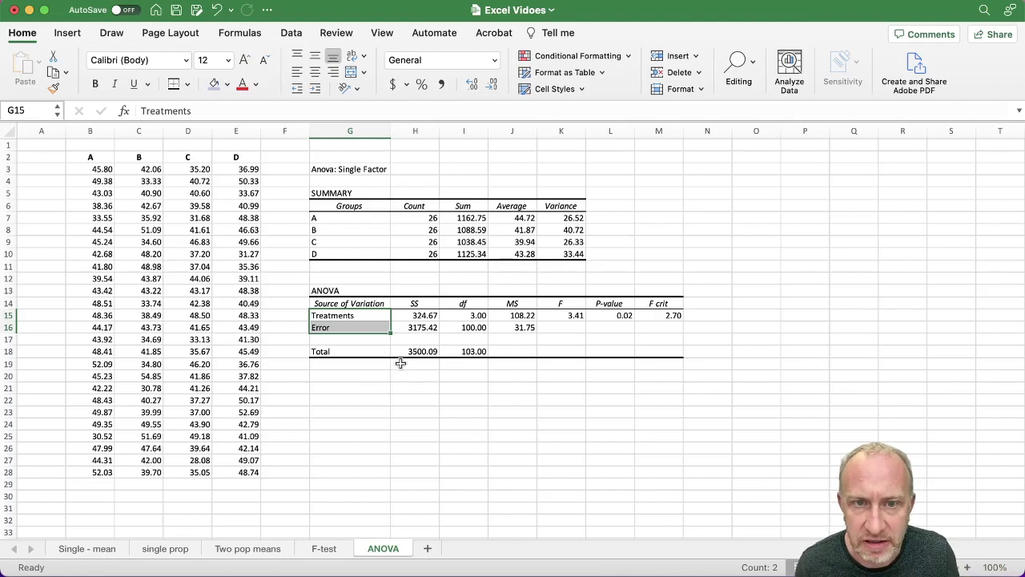
Examine the relabelled ANOVA table, looking at the F statistic and P-value for the treatments.
left_click(400, 354)
left_click(377, 292)
left_click_drag(377, 292, 654, 349)
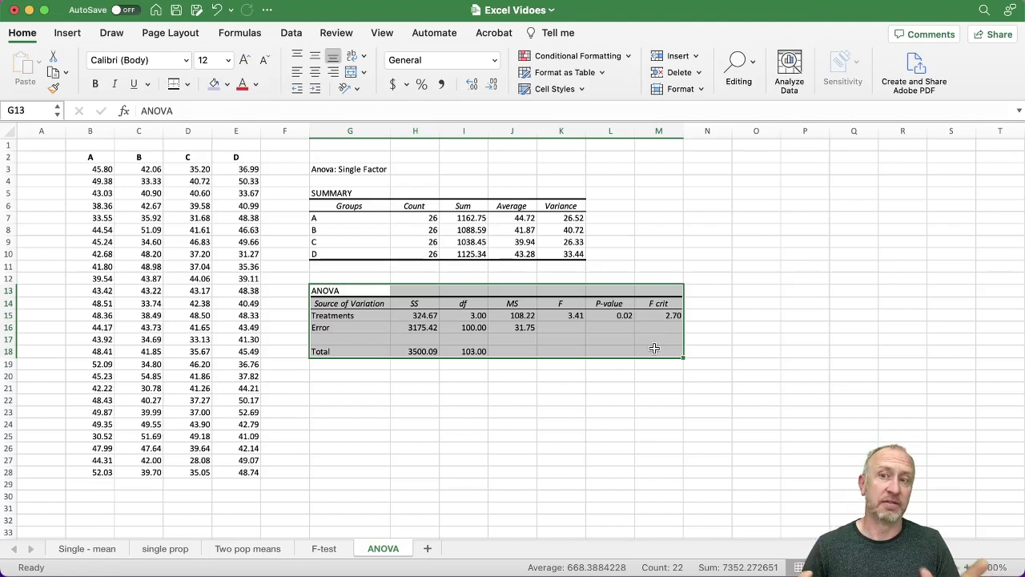
left_click(612, 395)
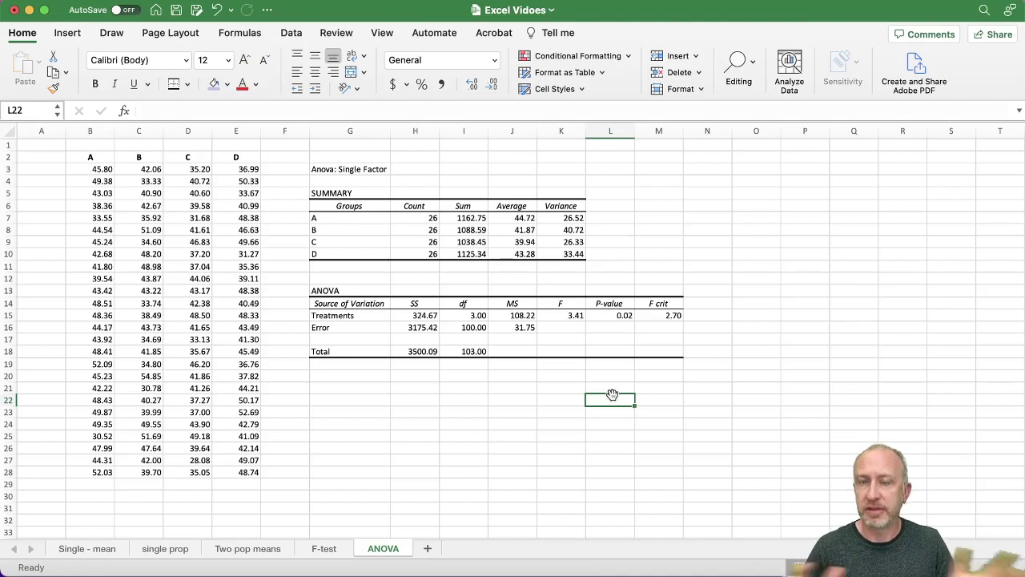
left_click(580, 317)
left_click(606, 317)
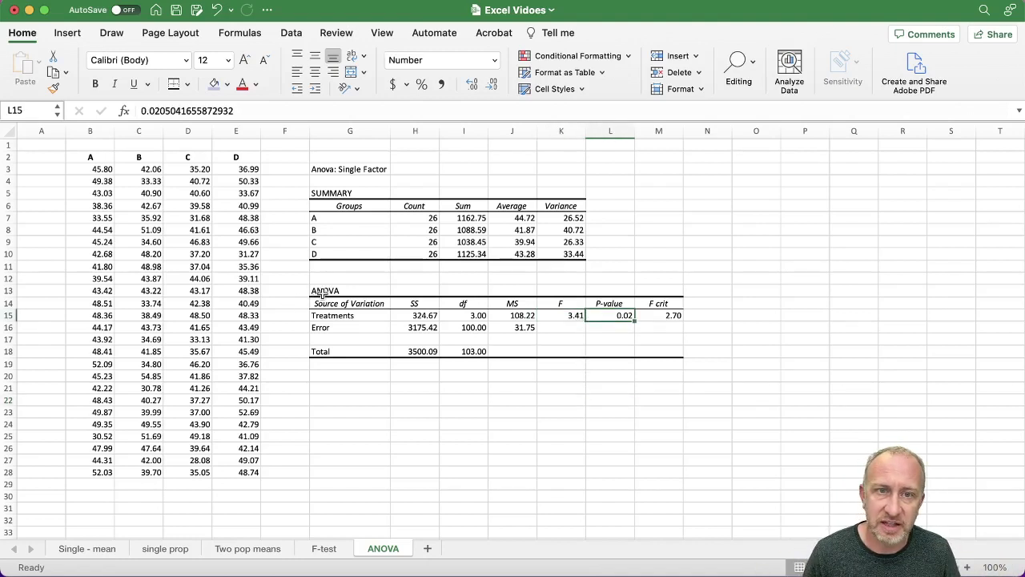
left_click_drag(321, 292, 665, 349)
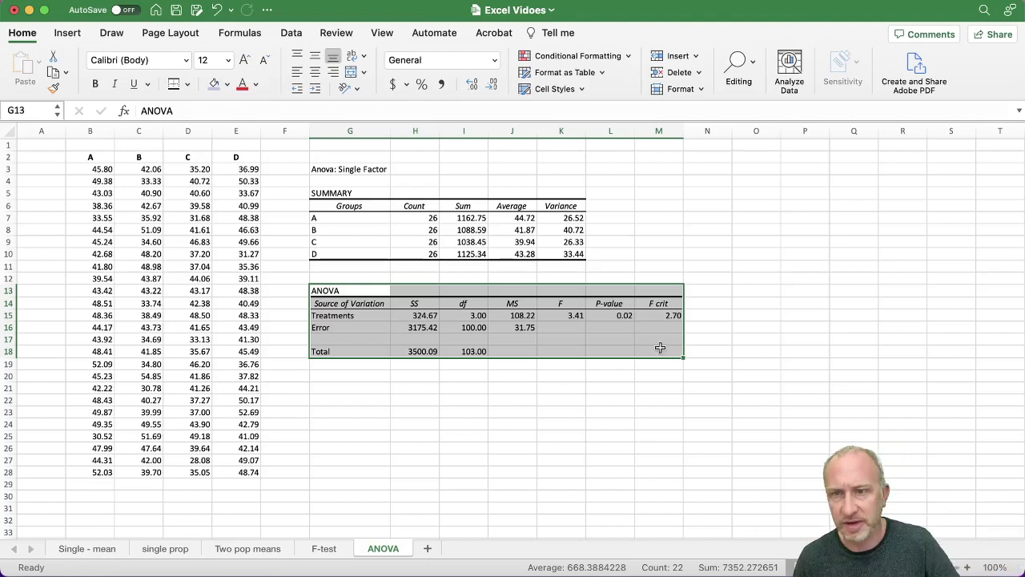
left_click(629, 317)
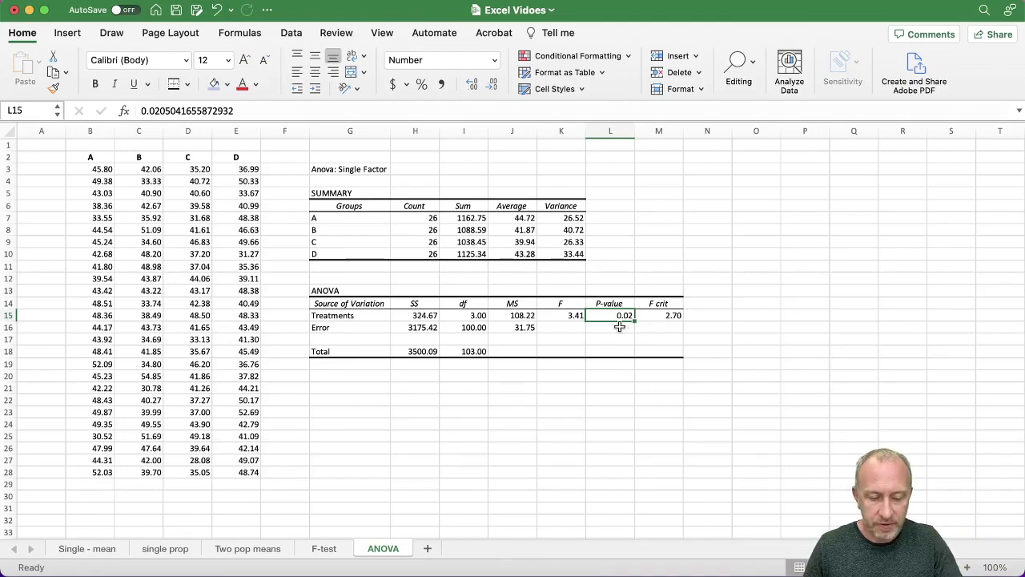
Switch to the Single ANOVA - LSD notes and underline the alternative hypothesis "At least one mean is different".
key("ctrl+Up")
left_click(414, 362)
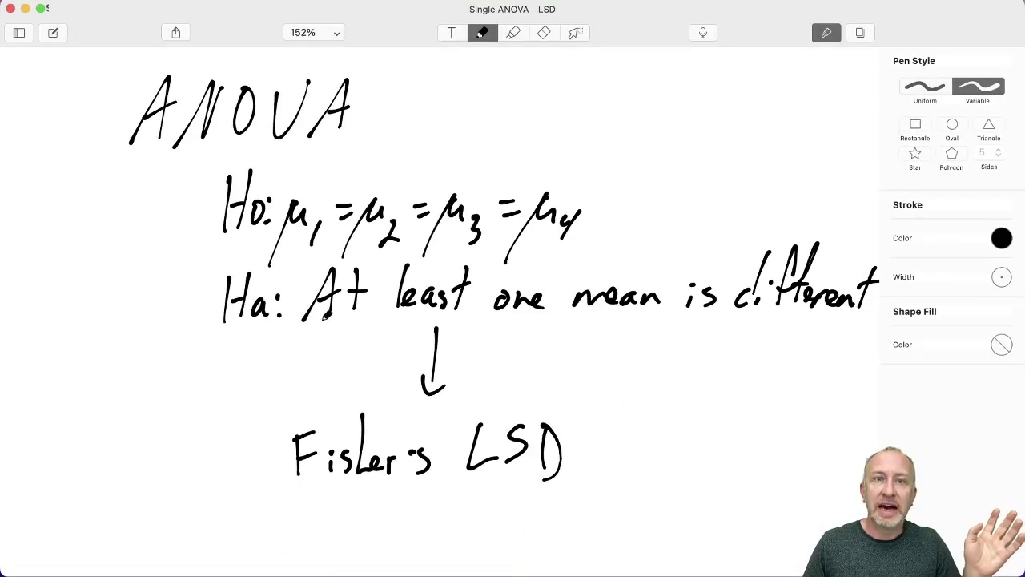
left_click_drag(303, 325, 849, 318)
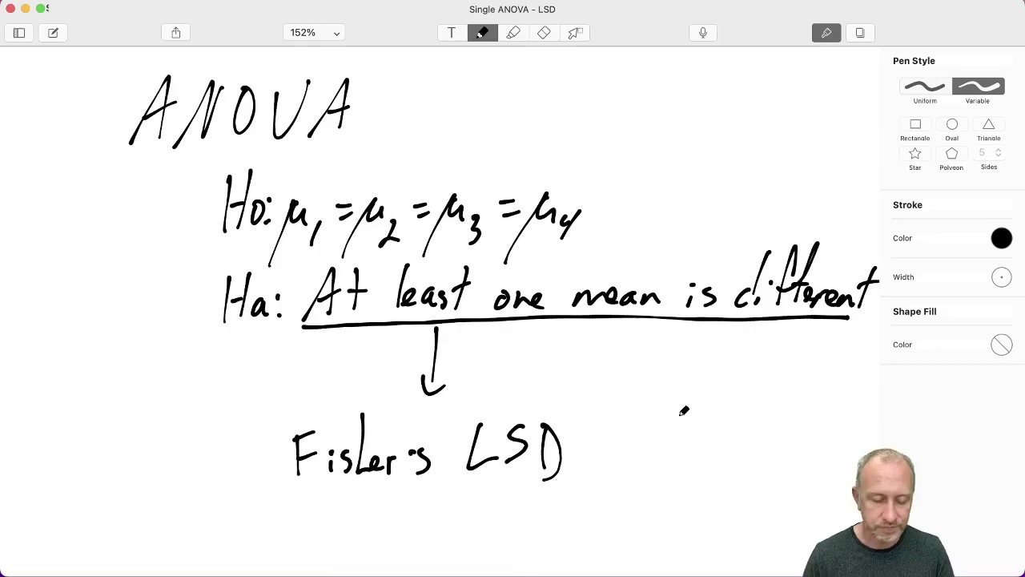
key("ctrl+Up")
left_click(648, 268)
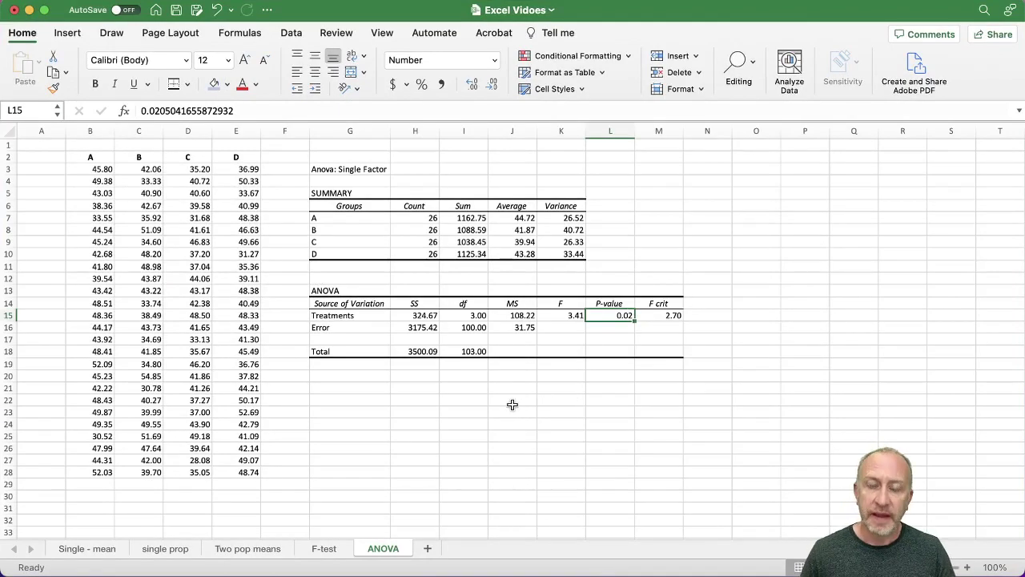
key("ctrl+Up")
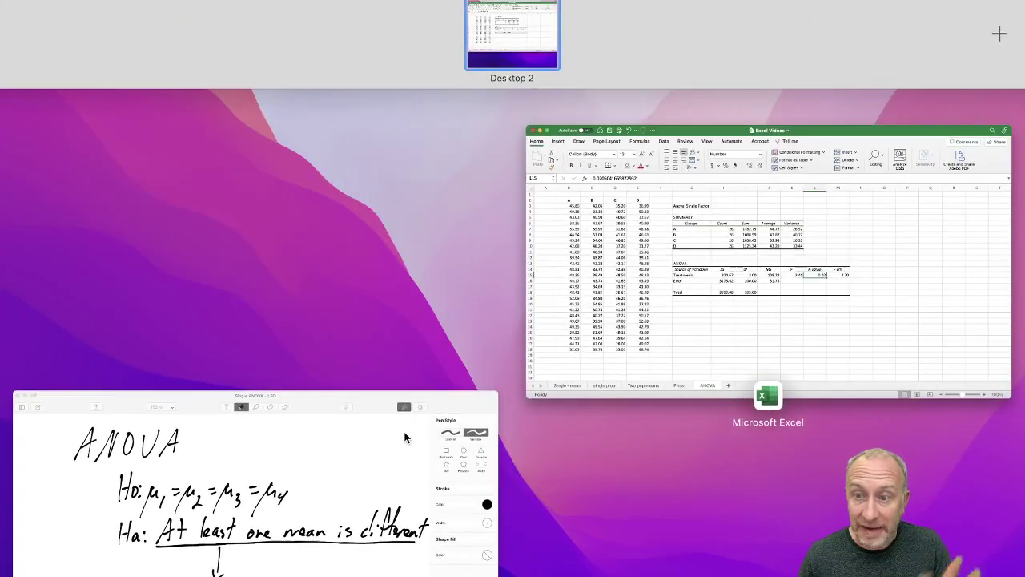
left_click(386, 444)
Handwrite the heading "test-statistic" in the blank space below the Fisher's LSD title.
scroll(416, 435, "down", 3)
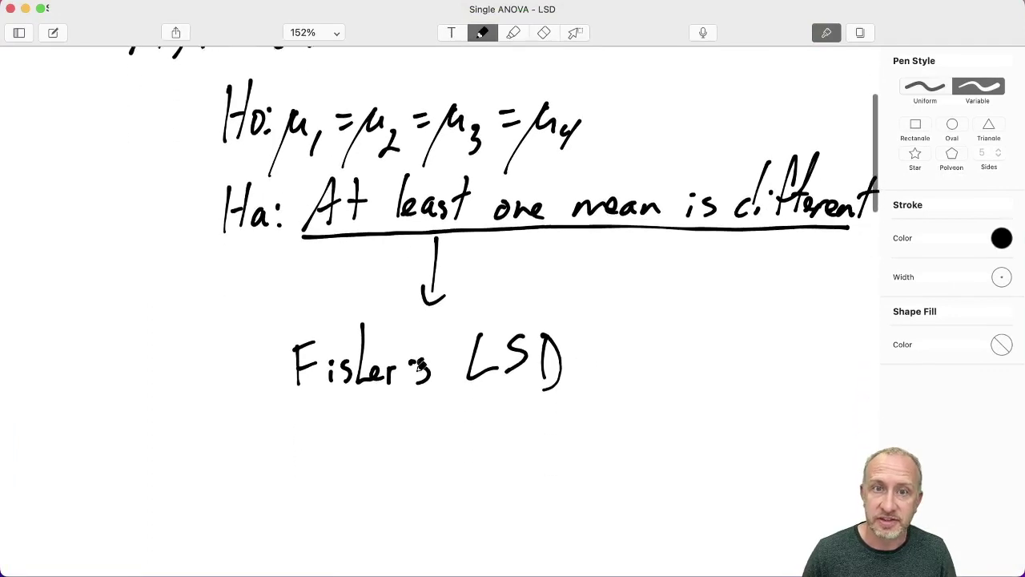
scroll(422, 364, "down", 3)
scroll(473, 272, "down", 3)
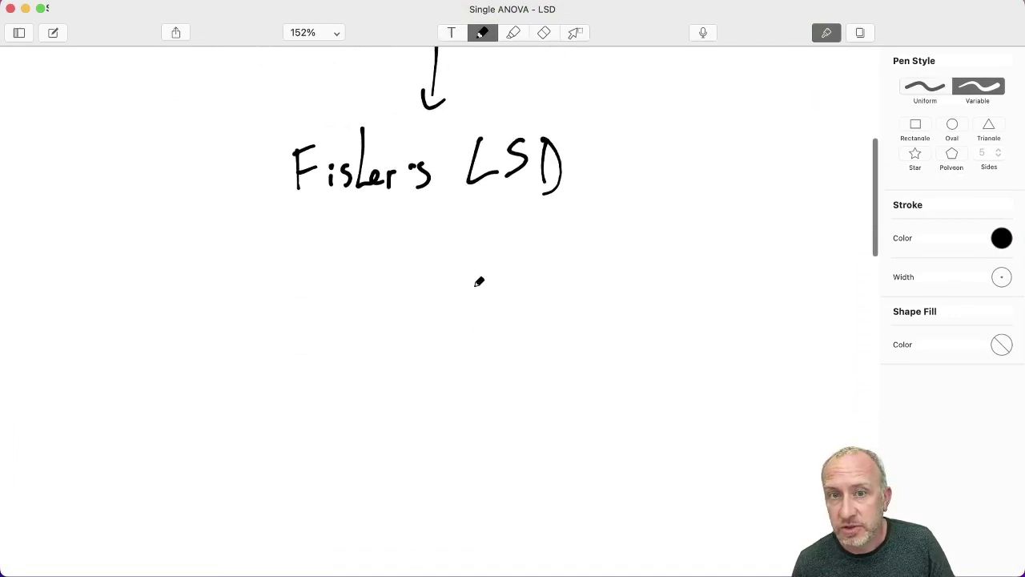
scroll(479, 281, "down", 2)
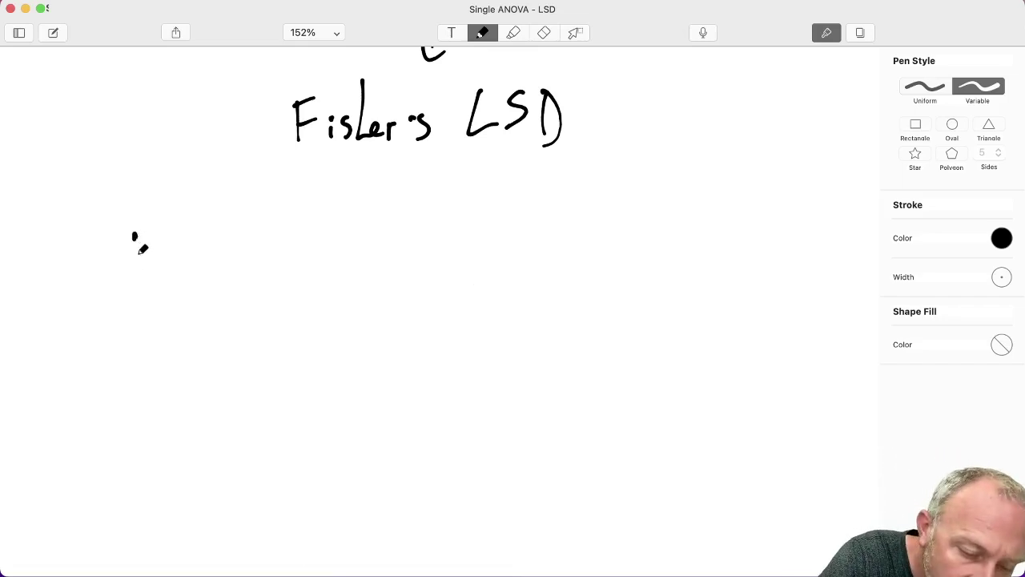
left_click_drag(135, 234, 138, 280)
mouse_move(126, 258)
left_mouse_down()
mouse_move(139, 281)
mouse_move(150, 249)
mouse_move(165, 280)
left_mouse_up()
left_click_drag(186, 230, 188, 280)
mouse_move(175, 254)
left_mouse_down()
mouse_move(198, 253)
mouse_move(222, 282)
left_mouse_up()
left_click_drag(248, 222, 249, 281)
mouse_move(254, 273)
left_mouse_down()
mouse_move(269, 258)
mouse_move(277, 277)
left_mouse_up()
mouse_move(282, 217)
left_mouse_down()
mouse_move(274, 242)
mouse_move(300, 247)
left_mouse_up()
left_click_drag(312, 255, 297, 275)
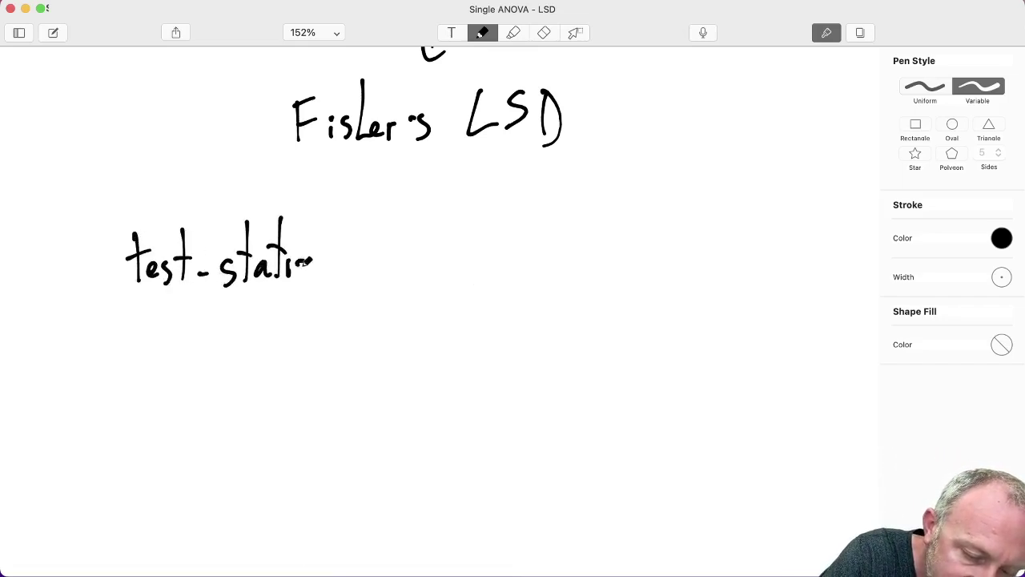
left_click_drag(321, 215, 322, 277)
mouse_move(309, 255)
left_mouse_down()
mouse_move(335, 253)
mouse_move(328, 277)
left_mouse_up()
left_click_drag(346, 261, 364, 259)
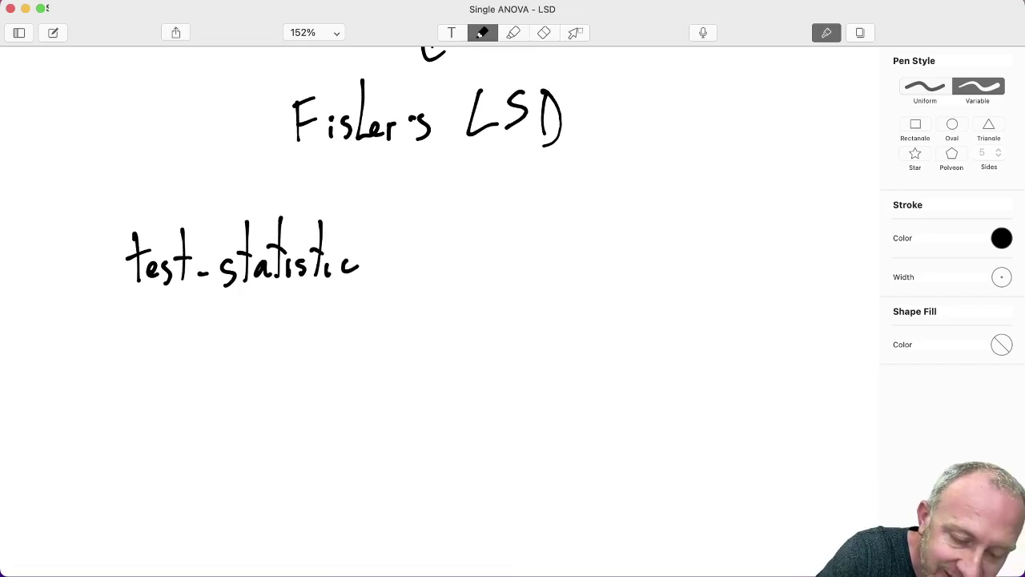
Handwrite the test statistic |x̄i - x̄j| below the "test-statistic" heading.
left_click_drag(98, 317, 88, 410)
mouse_move(159, 346)
left_mouse_down()
mouse_move(149, 378)
mouse_move(133, 385)
left_mouse_up()
left_click_drag(157, 380, 165, 393)
mouse_move(129, 344)
left_mouse_down()
mouse_move(157, 340)
mouse_move(195, 364)
left_mouse_up()
left_click_drag(218, 354, 243, 366)
left_click_drag(249, 364, 235, 390)
left_click_drag(226, 335, 256, 329)
left_click_drag(264, 368, 258, 391)
left_click(265, 361)
left_click_drag(302, 314, 289, 393)
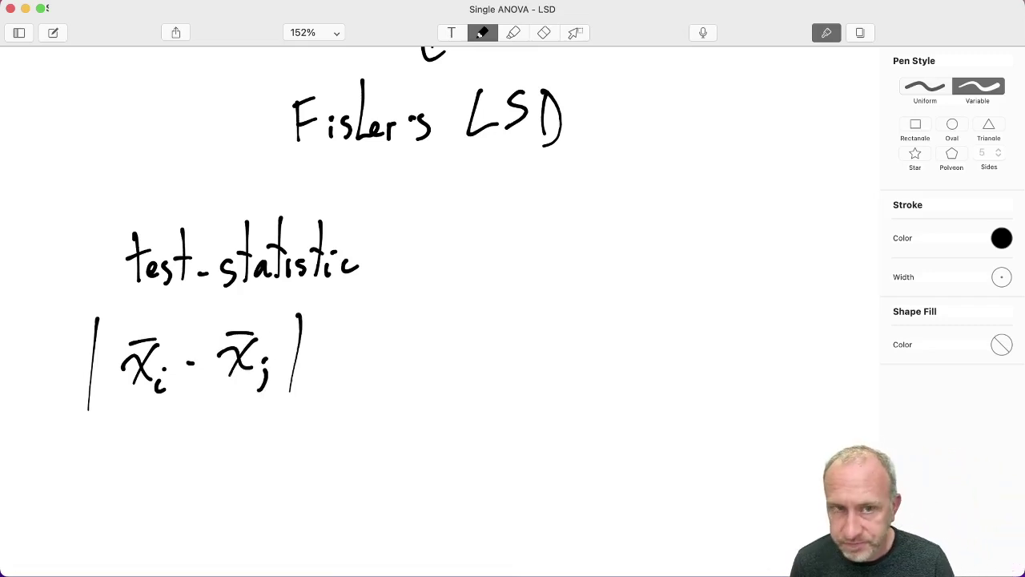
Handwrite the heading "Critical Value" with "LSD" beneath it, to the right of the test-statistic heading.
left_click_drag(575, 183, 564, 222)
left_click_drag(578, 202, 607, 210)
left_click_drag(618, 178, 618, 222)
mouse_move(628, 210)
left_mouse_down()
mouse_move(631, 221)
mouse_move(677, 218)
left_mouse_up()
mouse_move(710, 185)
left_mouse_down()
mouse_move(730, 185)
mouse_move(743, 226)
left_mouse_up()
left_click_drag(765, 180, 758, 226)
left_click_drag(760, 210, 788, 224)
left_click_drag(623, 246, 653, 276)
left_click_drag(683, 242, 658, 276)
left_click_drag(701, 240, 695, 282)
left_click_drag(697, 245, 696, 282)
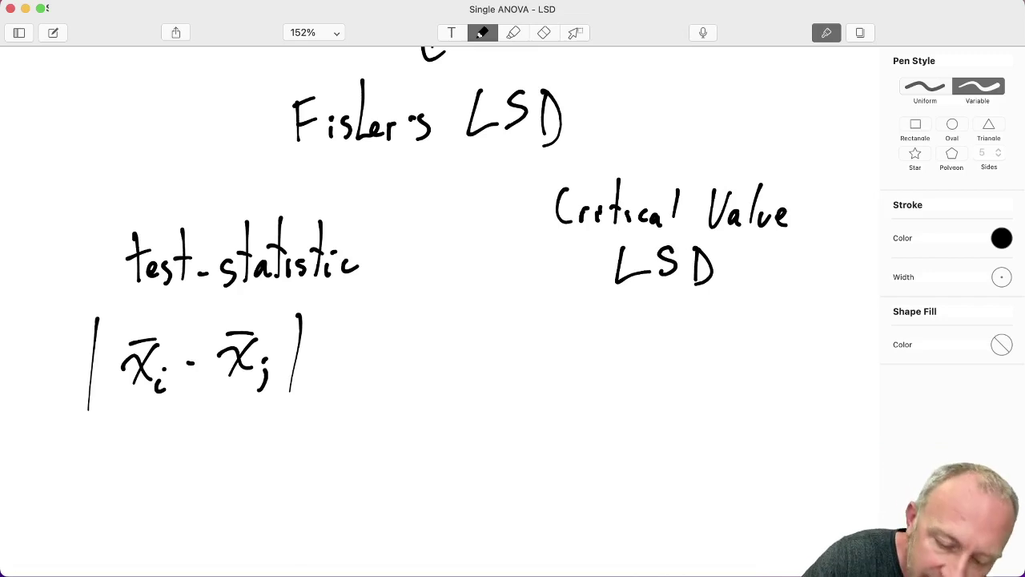
Handwrite t with subscript α/2 and superscript df under the LSD heading to start the critical value formula.
mouse_move(528, 319)
left_mouse_down()
mouse_move(521, 373)
mouse_move(541, 331)
mouse_move(538, 381)
mouse_move(552, 377)
left_mouse_up()
left_click_drag(562, 348, 546, 392)
left_click_drag(551, 370, 566, 387)
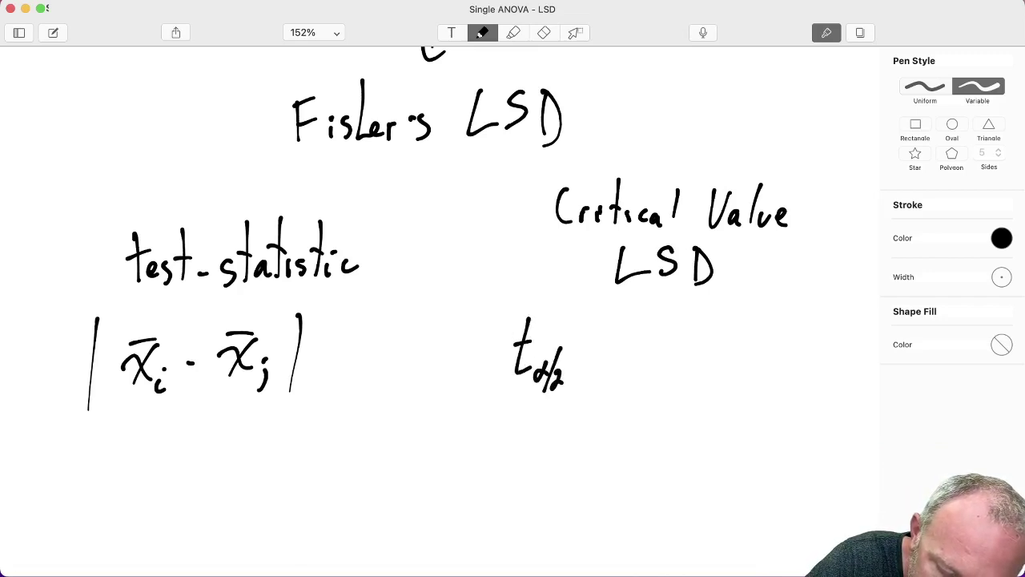
left_click_drag(548, 305, 545, 318)
mouse_move(557, 294)
left_mouse_down()
mouse_move(561, 312)
mouse_move(546, 312)
left_mouse_up()
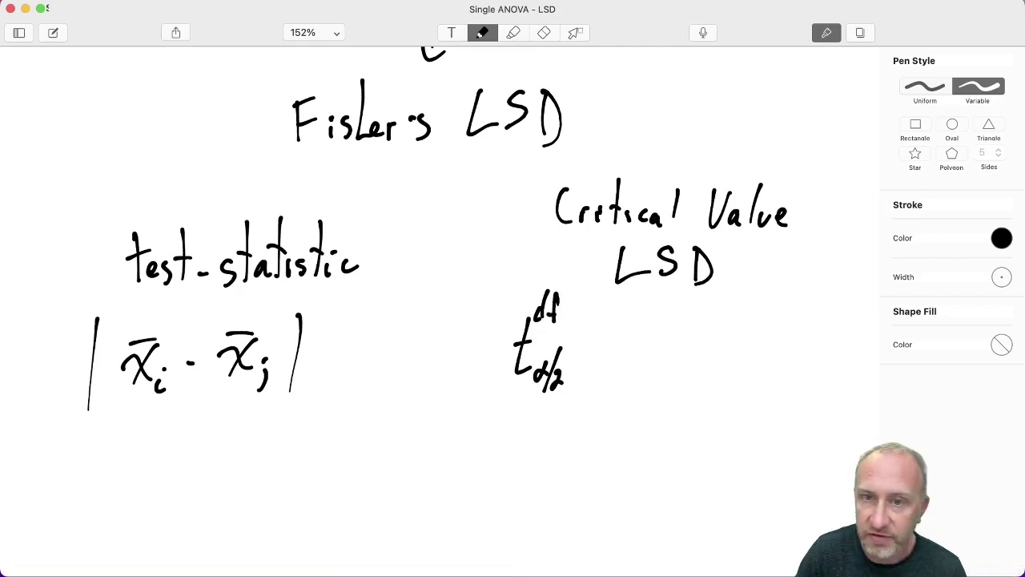
Complete the LSD formula with a square root containing MSE(1/ni + 1/nj).
mouse_move(570, 364)
left_mouse_down()
mouse_move(630, 309)
mouse_move(854, 294)
left_mouse_up()
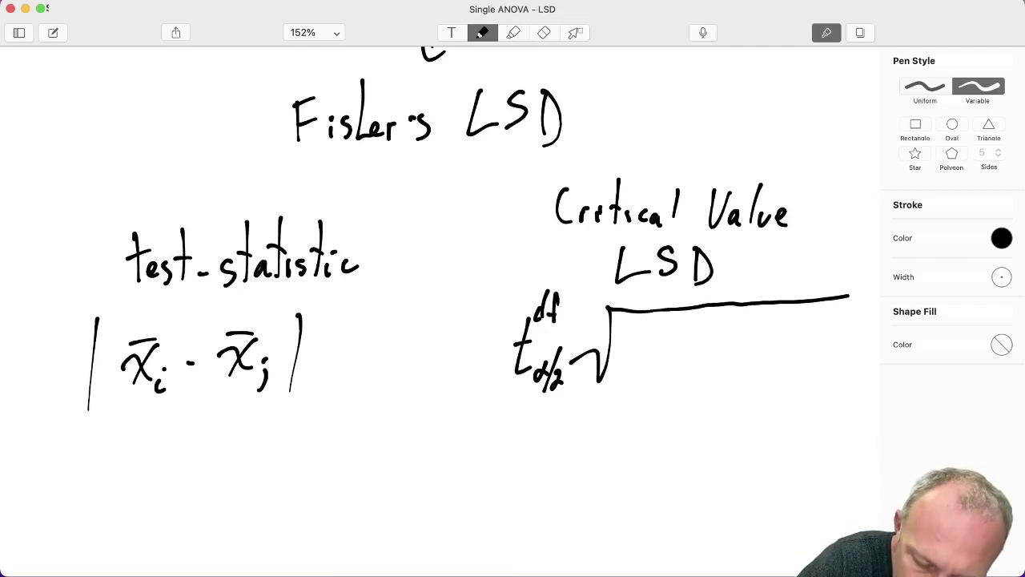
mouse_move(615, 363)
left_mouse_down()
mouse_move(659, 339)
mouse_move(666, 357)
mouse_move(685, 338)
mouse_move(687, 362)
left_mouse_up()
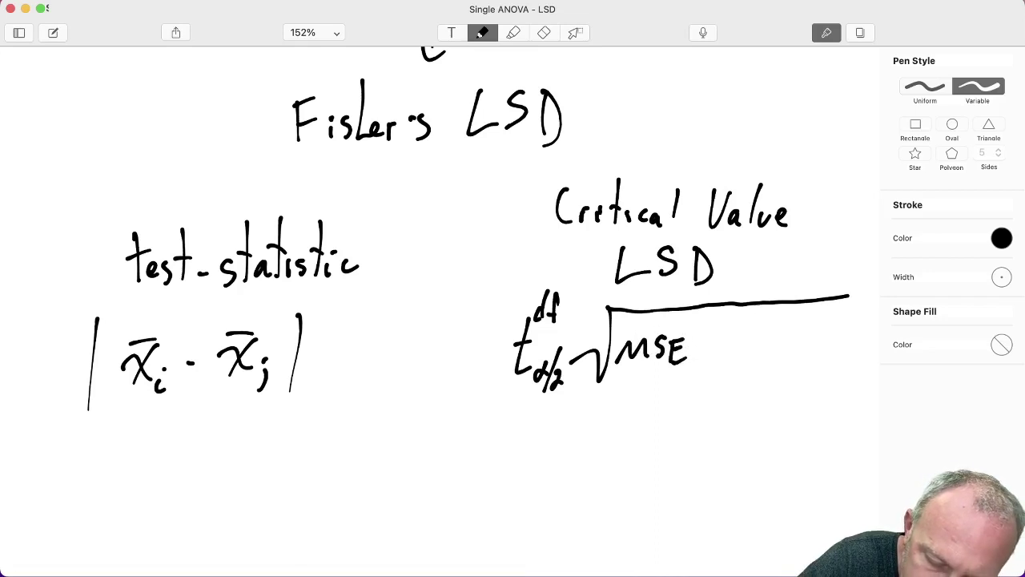
left_click_drag(717, 315, 709, 381)
left_click_drag(740, 317, 740, 344)
mouse_move(754, 333)
left_mouse_down()
mouse_move(718, 359)
mouse_move(746, 364)
mouse_move(756, 378)
mouse_move(756, 362)
left_mouse_up()
mouse_move(789, 331)
left_mouse_down()
mouse_move(788, 348)
mouse_move(792, 338)
left_mouse_up()
mouse_move(817, 309)
left_mouse_down()
mouse_move(820, 332)
mouse_move(801, 352)
mouse_move(819, 365)
left_mouse_up()
mouse_move(827, 357)
left_mouse_down()
mouse_move(822, 374)
mouse_move(828, 348)
left_mouse_up()
left_click_drag(847, 312, 839, 387)
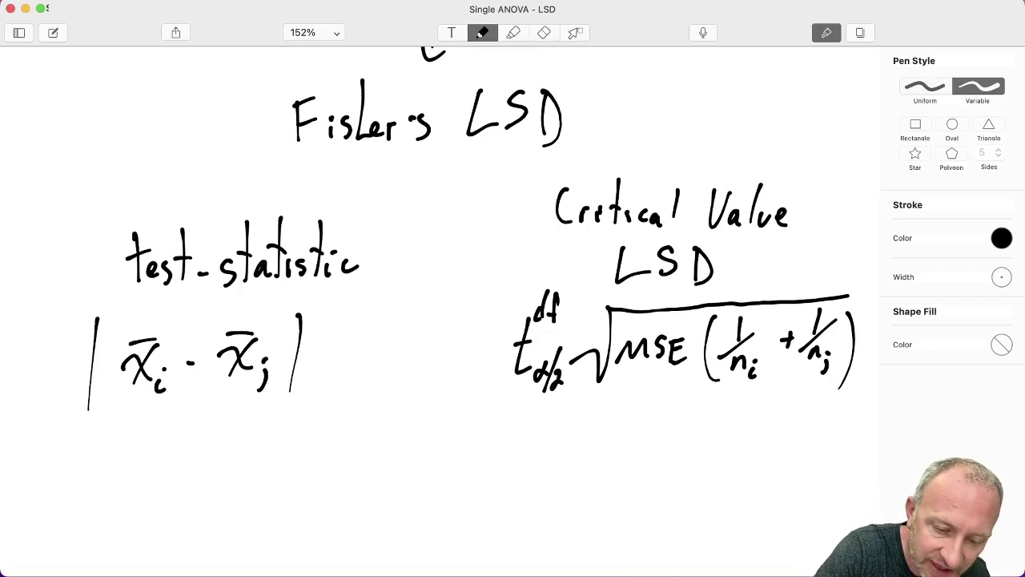
Draw a ≥ sign between the test statistic and the LSD formula, and write "Reject" underneath.
mouse_move(388, 307)
left_mouse_down()
mouse_move(406, 347)
mouse_move(387, 360)
mouse_move(472, 360)
left_mouse_up()
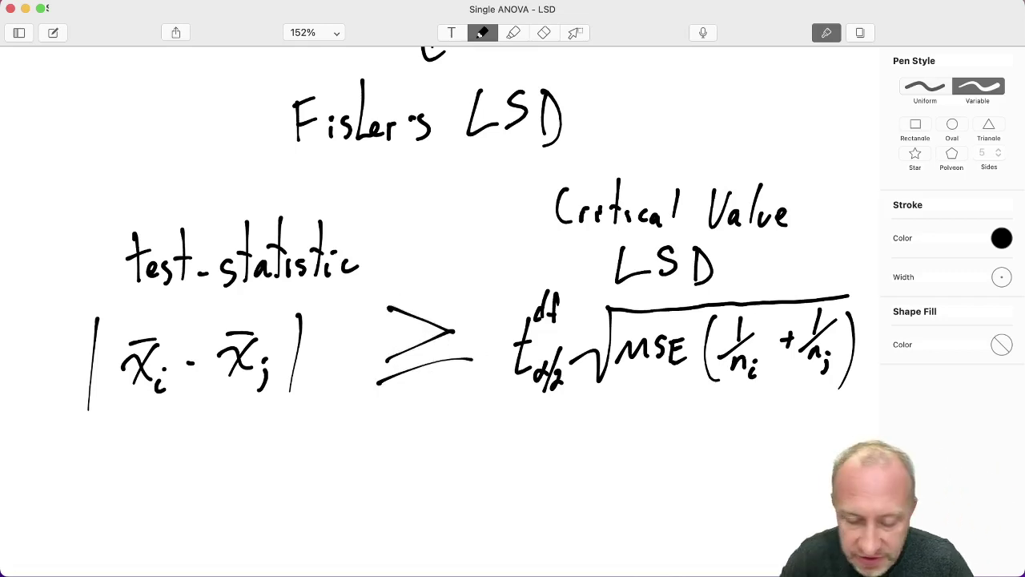
mouse_move(294, 454)
left_mouse_down()
mouse_move(298, 510)
mouse_move(319, 505)
left_mouse_up()
mouse_move(311, 494)
left_mouse_down()
mouse_move(343, 477)
mouse_move(361, 477)
mouse_move(346, 516)
mouse_move(418, 494)
left_mouse_up()
mouse_move(441, 431)
left_mouse_down()
mouse_move(438, 486)
mouse_move(459, 442)
left_mouse_up()
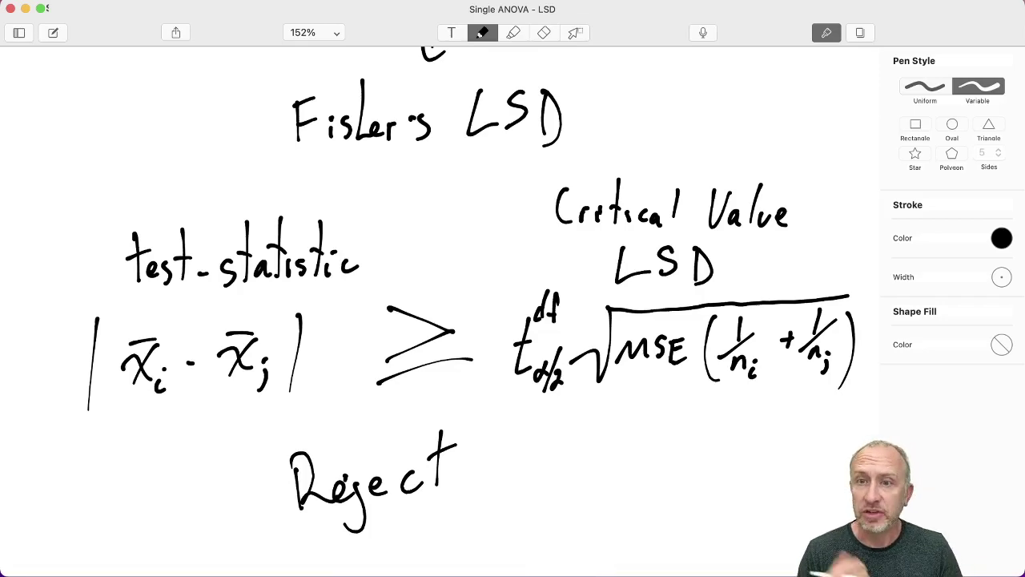
Switch to Excel and enter the headings "Test-Statistics" in G21 and "LSD" in H21, below the ANOVA table.
key("ctrl+Up")
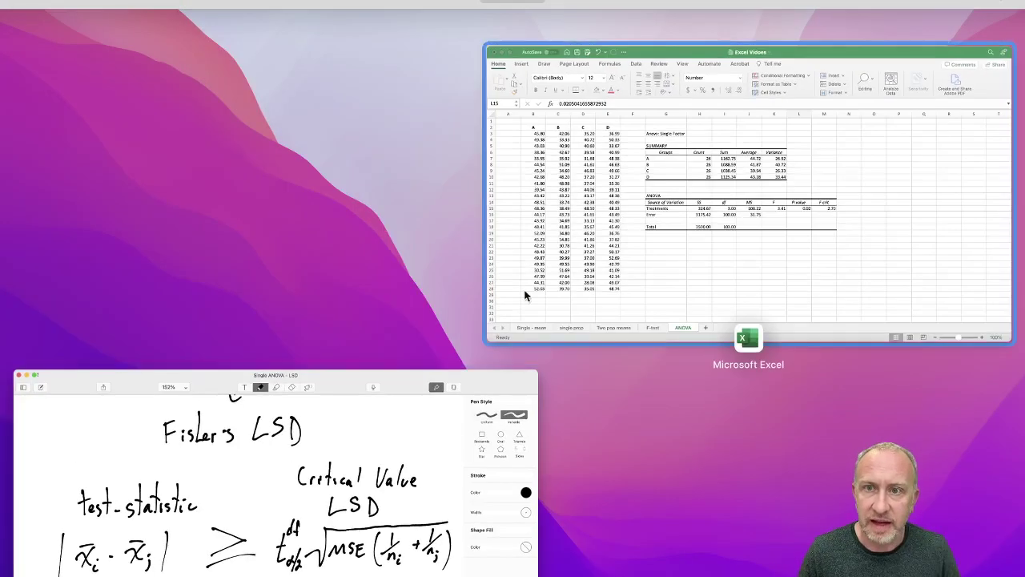
left_click(585, 249)
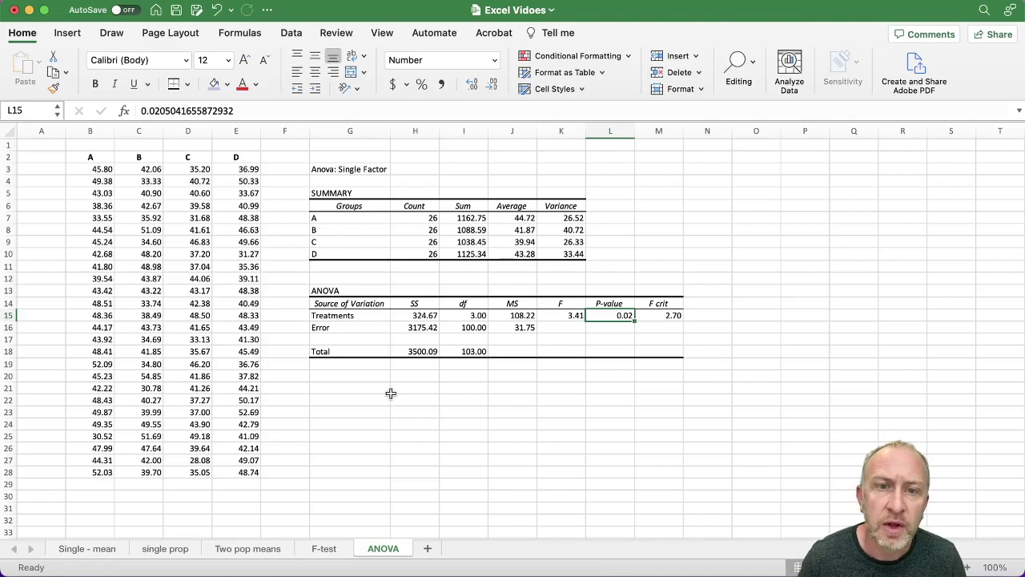
left_click(365, 388)
type("T")
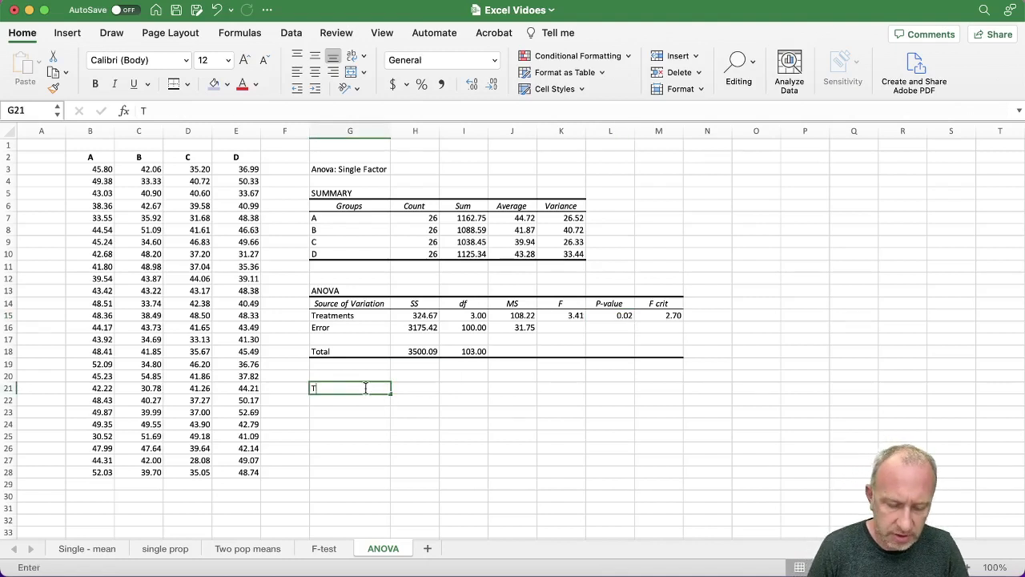
type("est")
key("BackSpace")
key("BackSpace")
key("BackSpace")
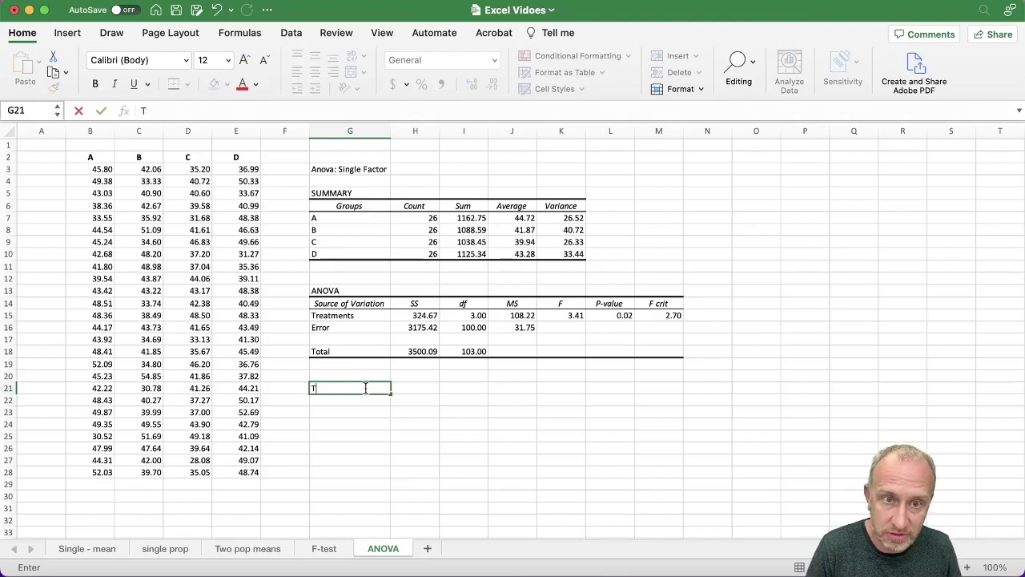
type("est-S")
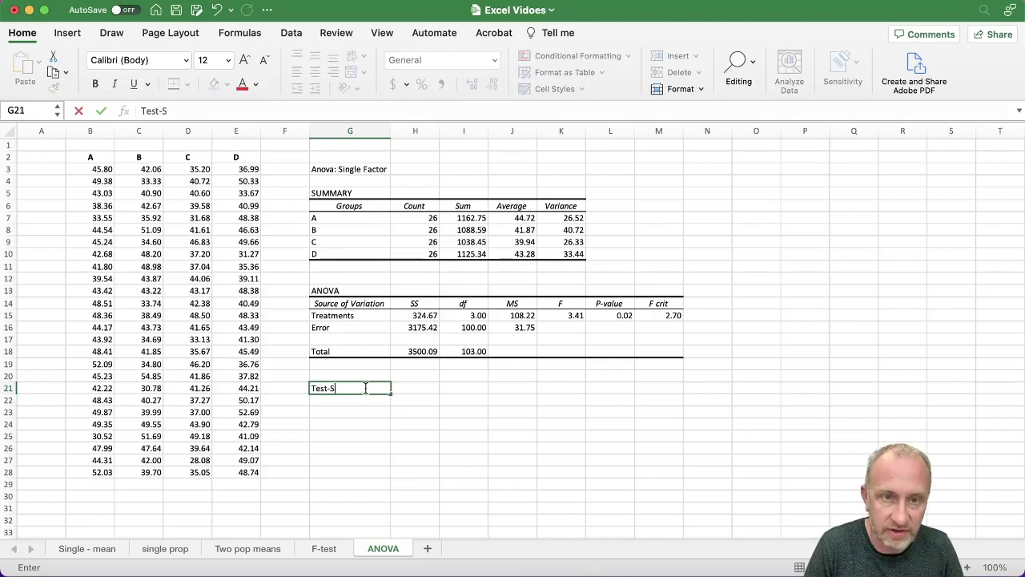
type("tatistics")
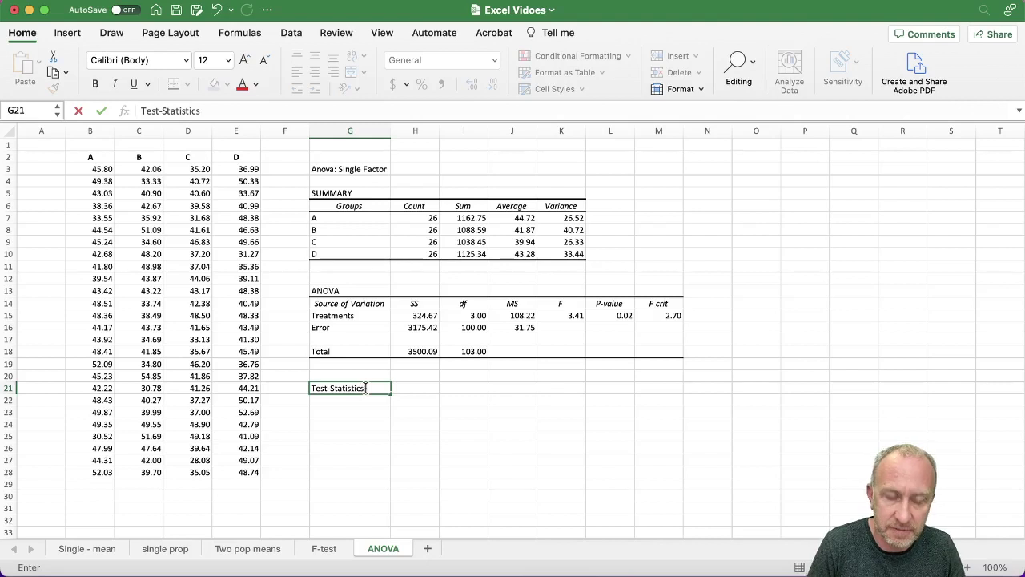
key("Tab")
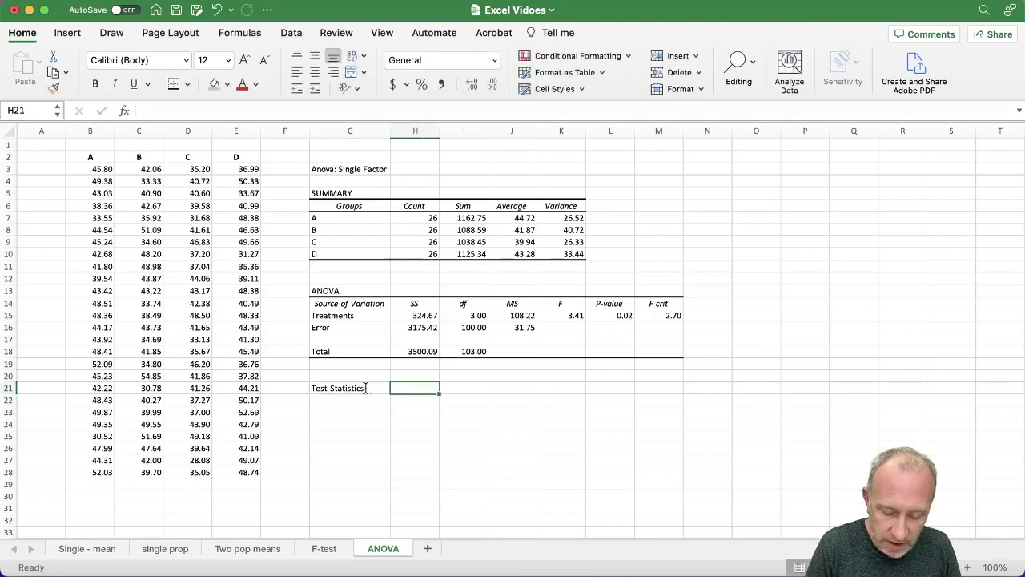
type("LSD")
key("Return")
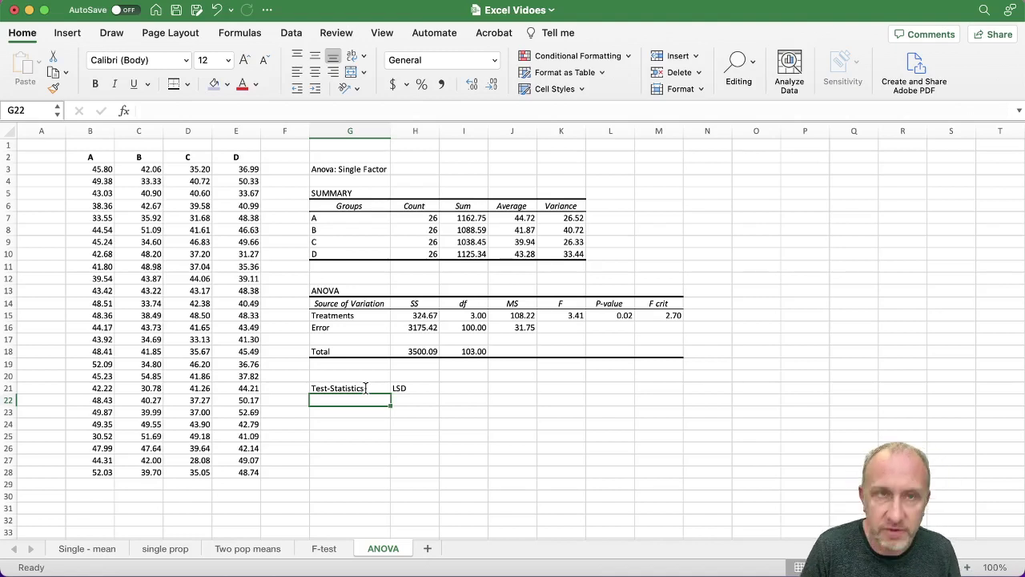
type("=abs")
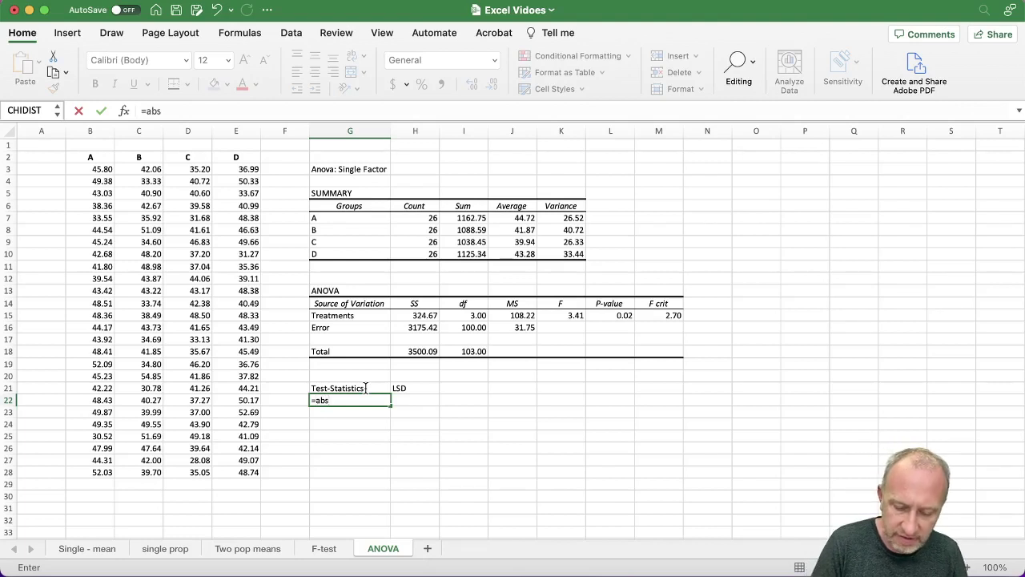
type("(")
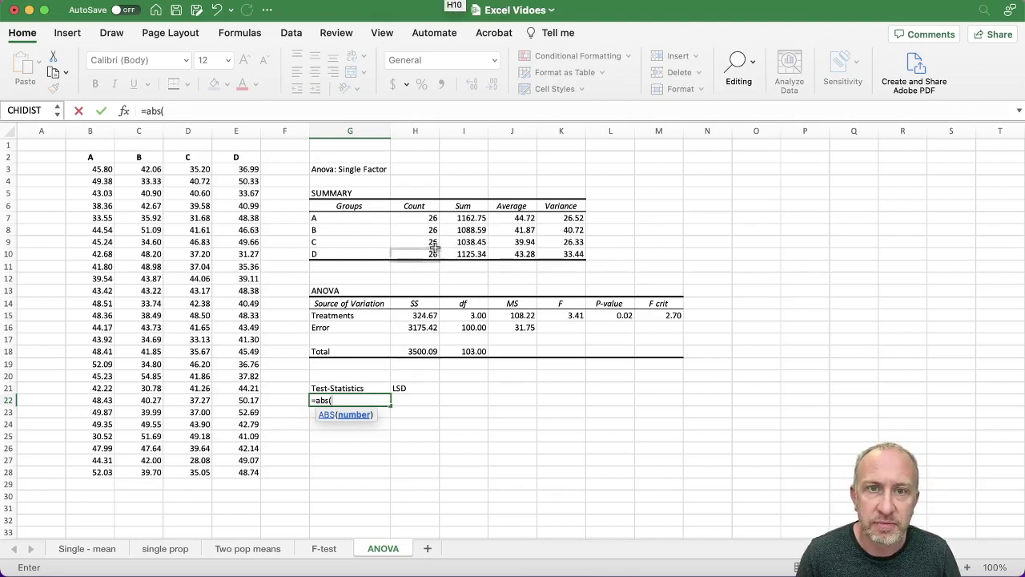
key("Escape")
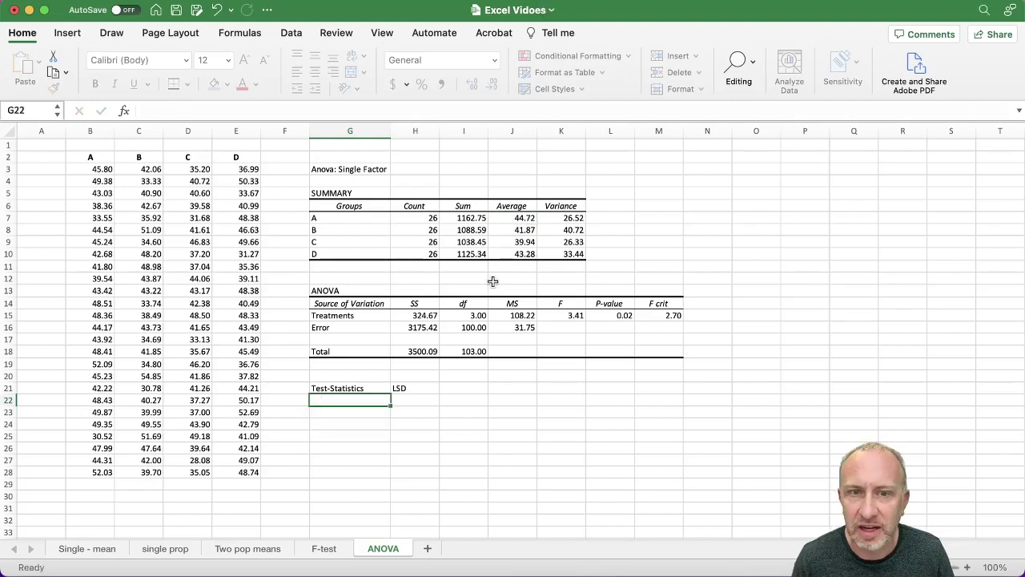
Move the two headings to H21:I21 and enter the pair labels AB, AC and AD in G22:G24.
left_click_drag(364, 389, 449, 390)
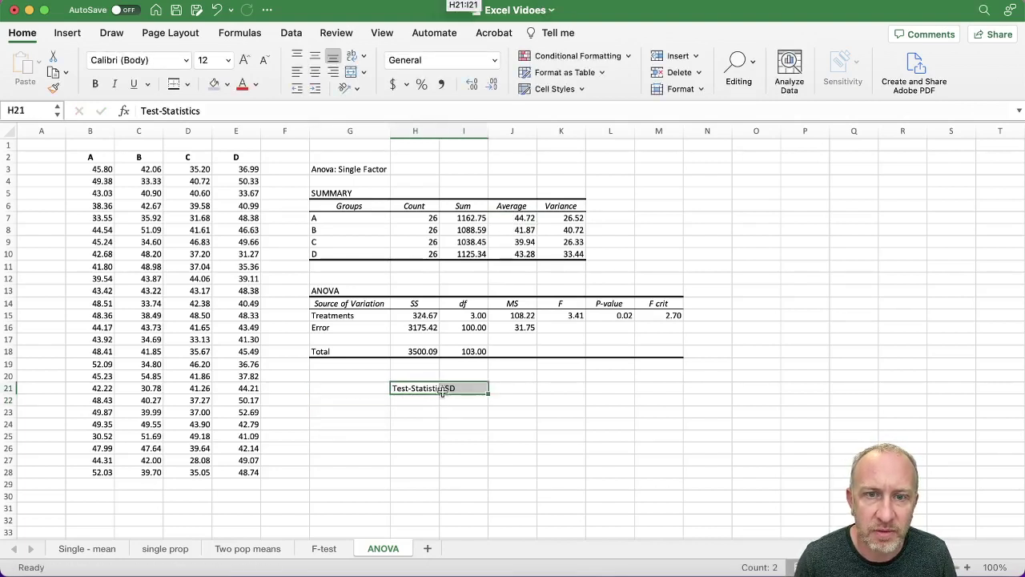
left_click(355, 403)
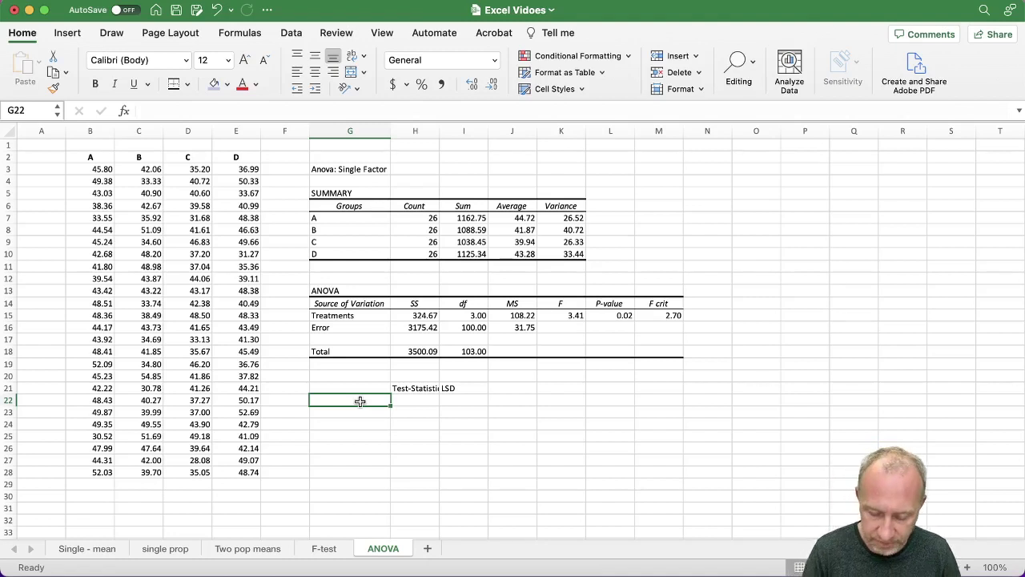
type("AB")
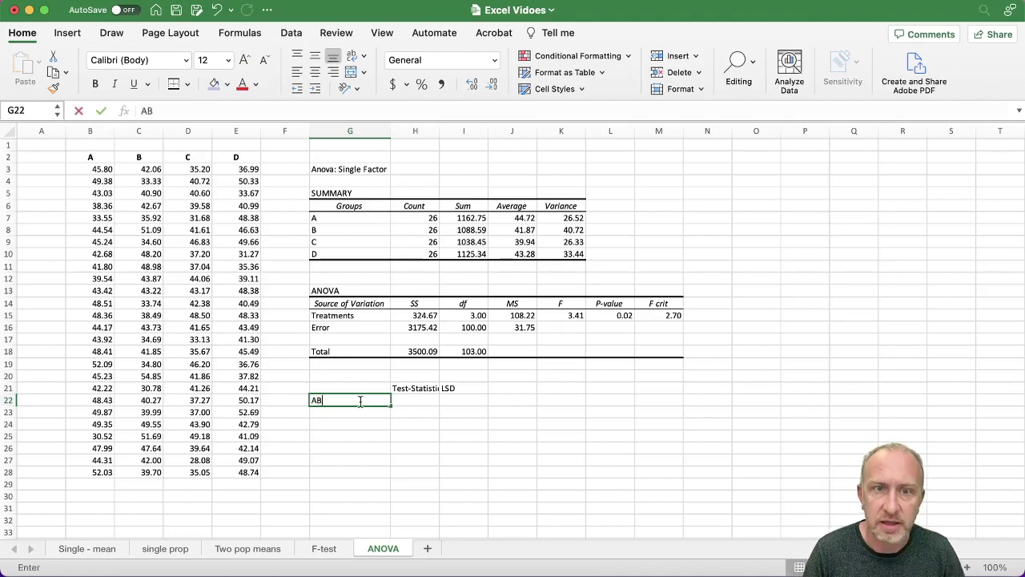
key("Return")
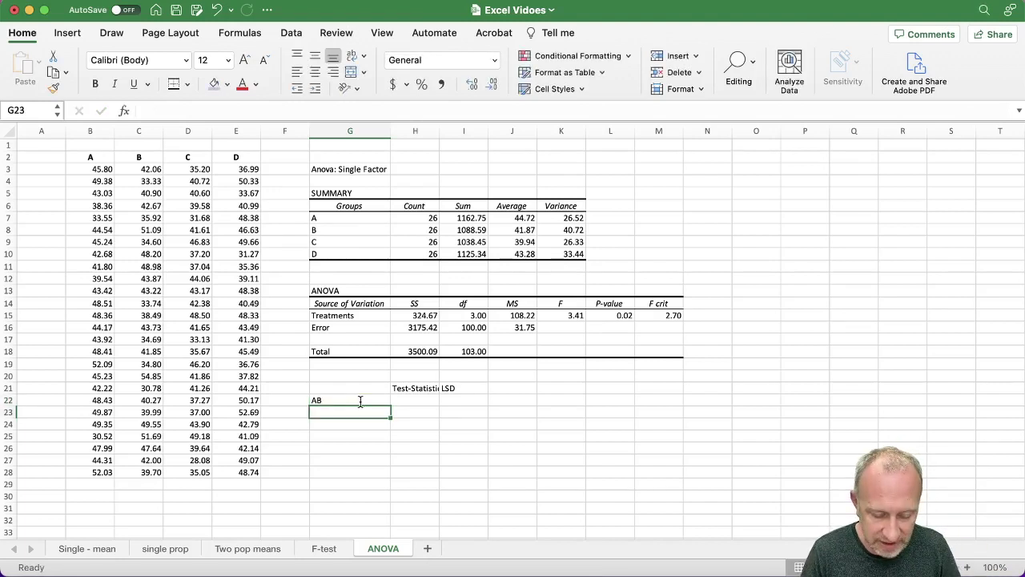
type("AC")
key("Return")
type("AD")
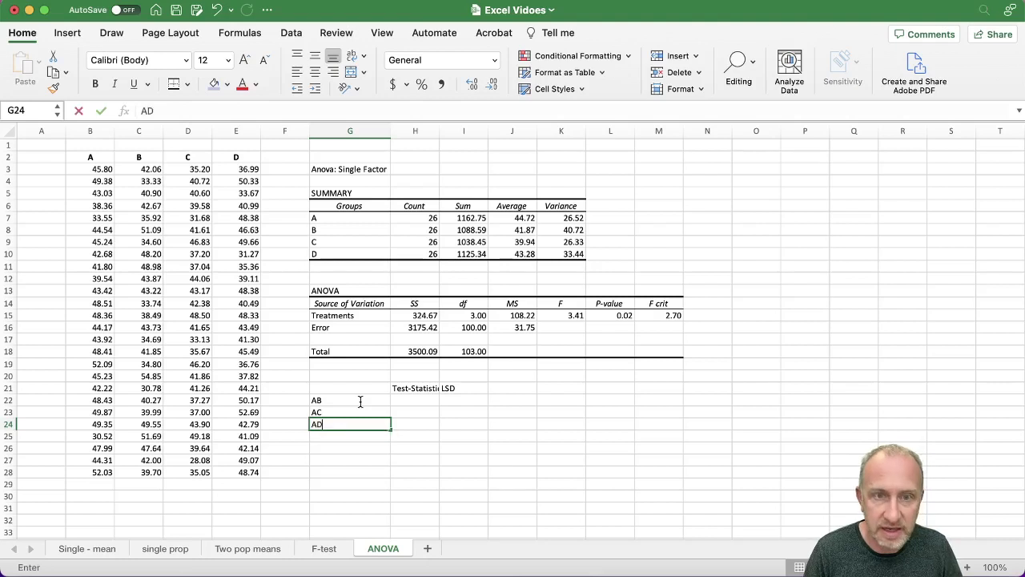
key("Return")
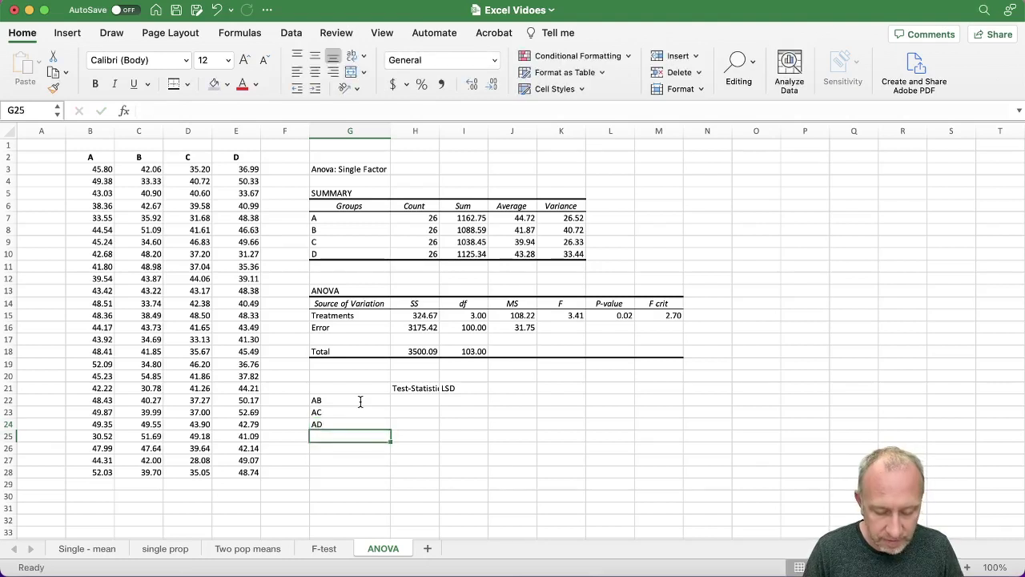
Complete the pair labels with BC, BD and CD in G25:G27 and widen column H to fit its heading.
type("BC")
key("Return")
type("BD")
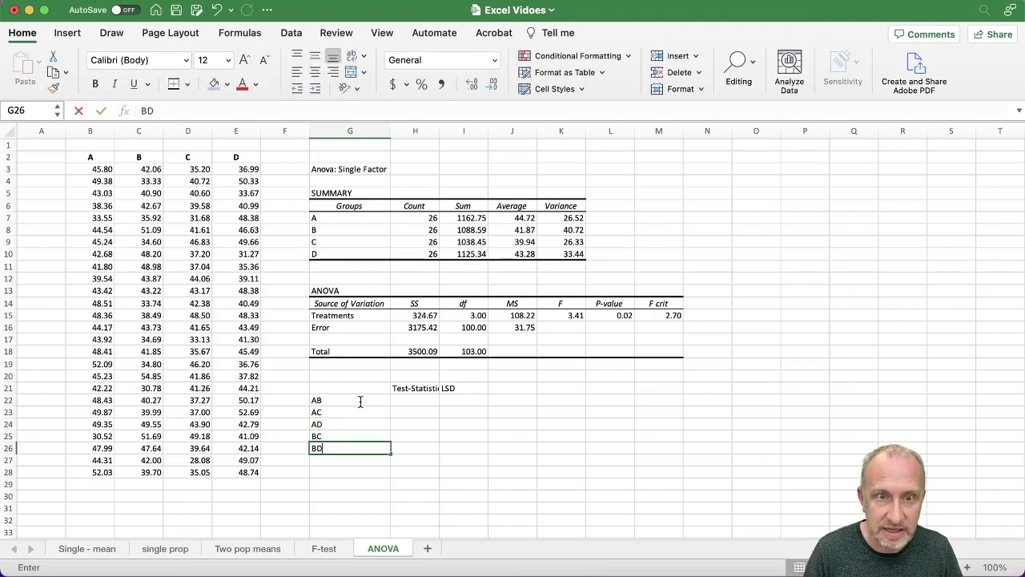
key("Return")
type("C")
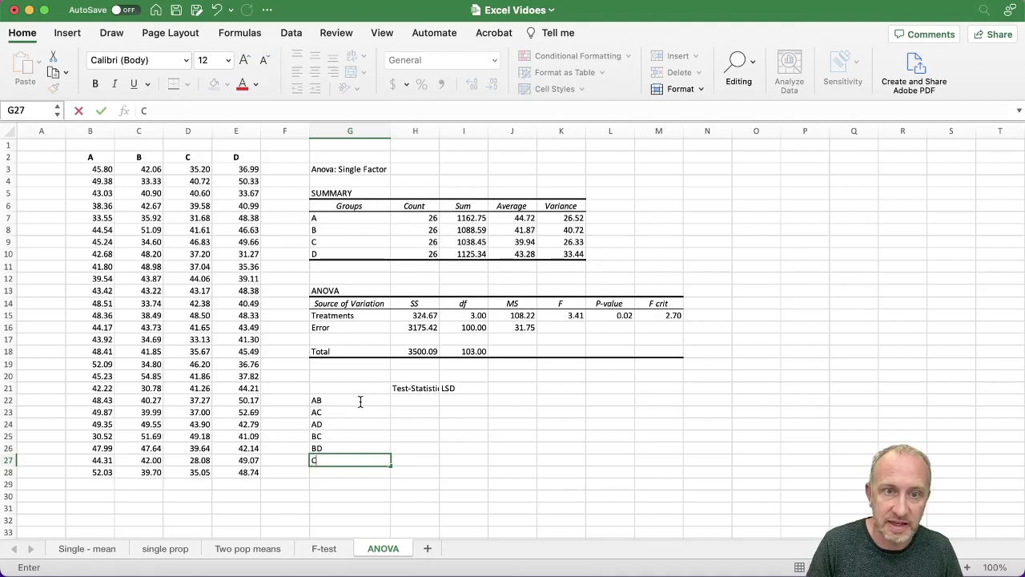
type("D")
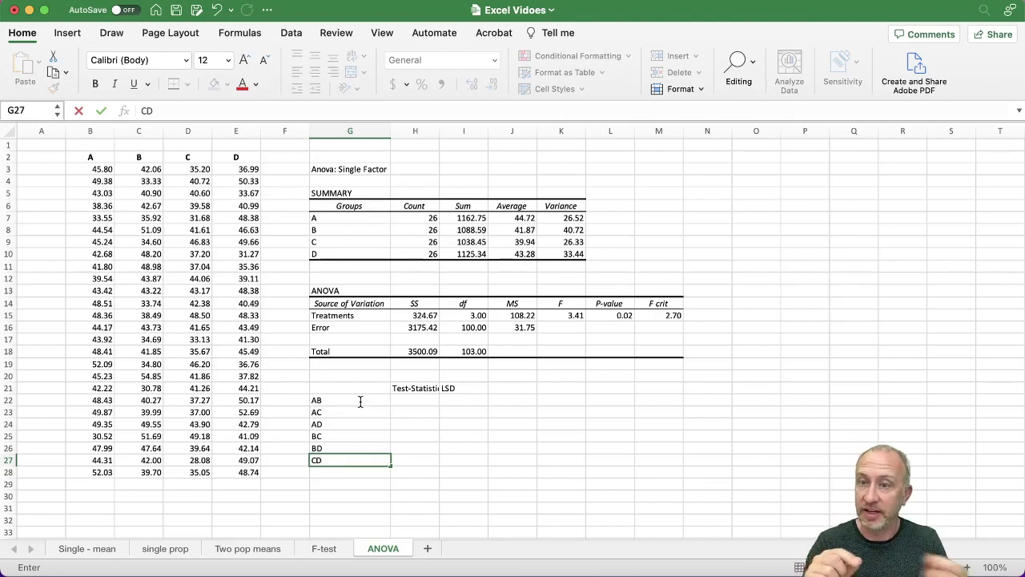
left_click(439, 130)
left_click_drag(438, 130, 449, 130)
Calculate the AB test statistic in H22 with =ABS(J7-J8) and fill the formula down to H27.
left_click(412, 400)
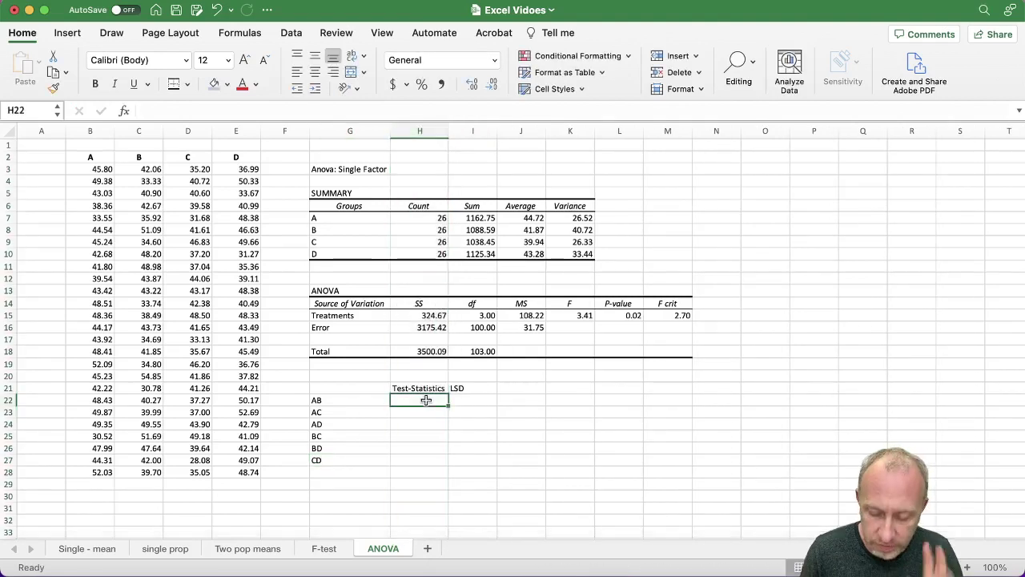
type("=")
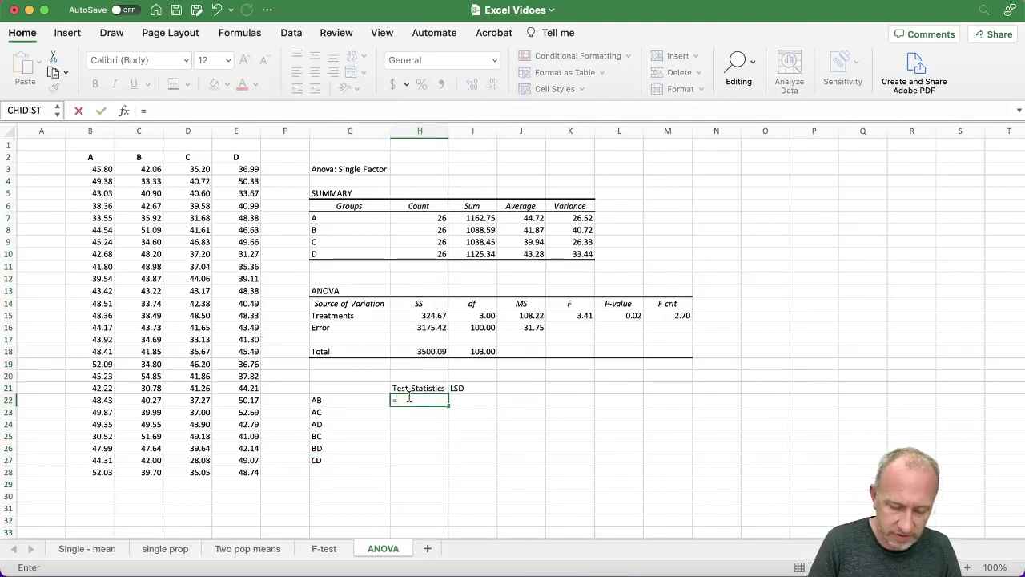
type("abs(")
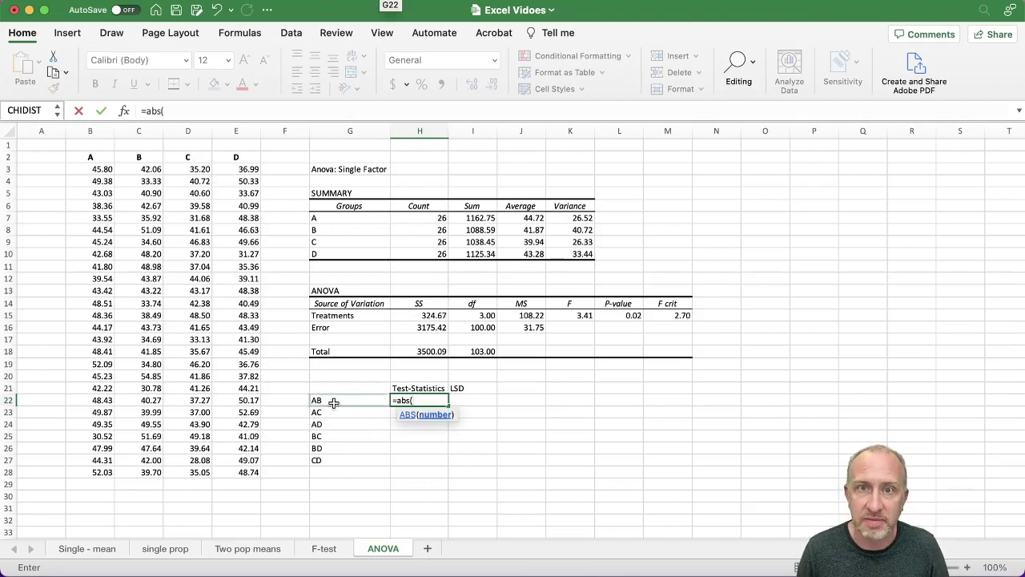
left_click(509, 218)
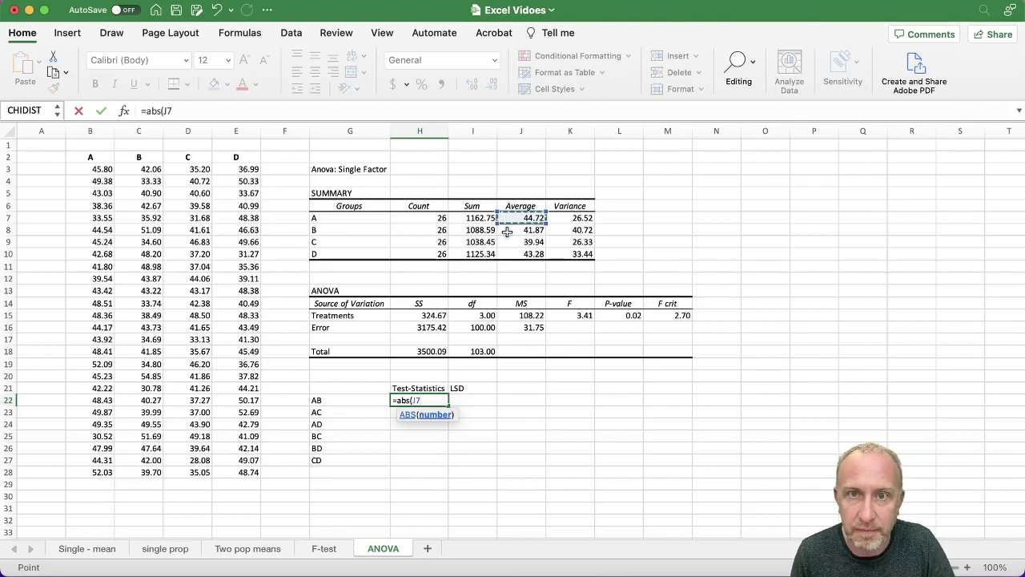
type("-")
left_click(507, 230)
type(")")
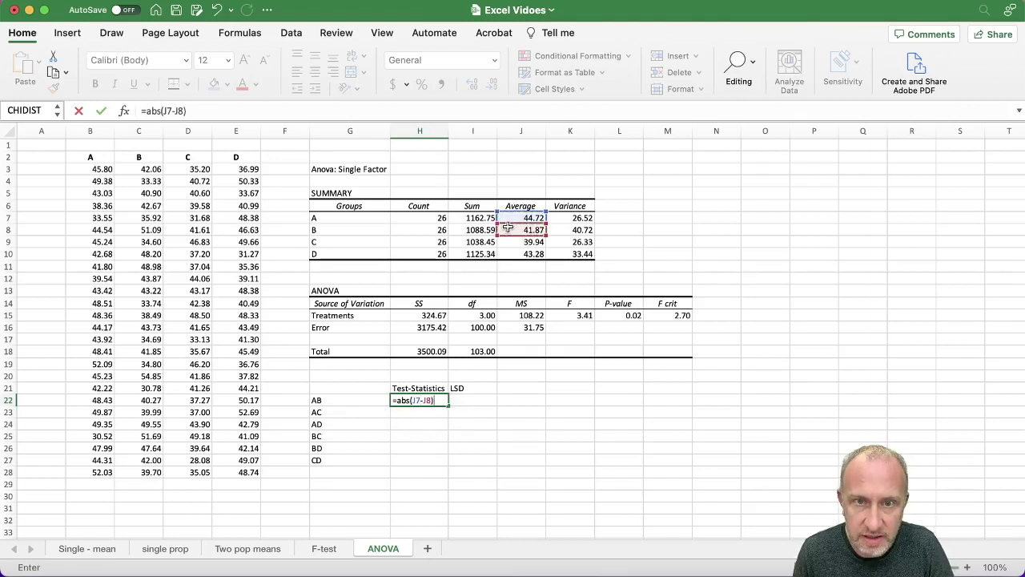
key("Return")
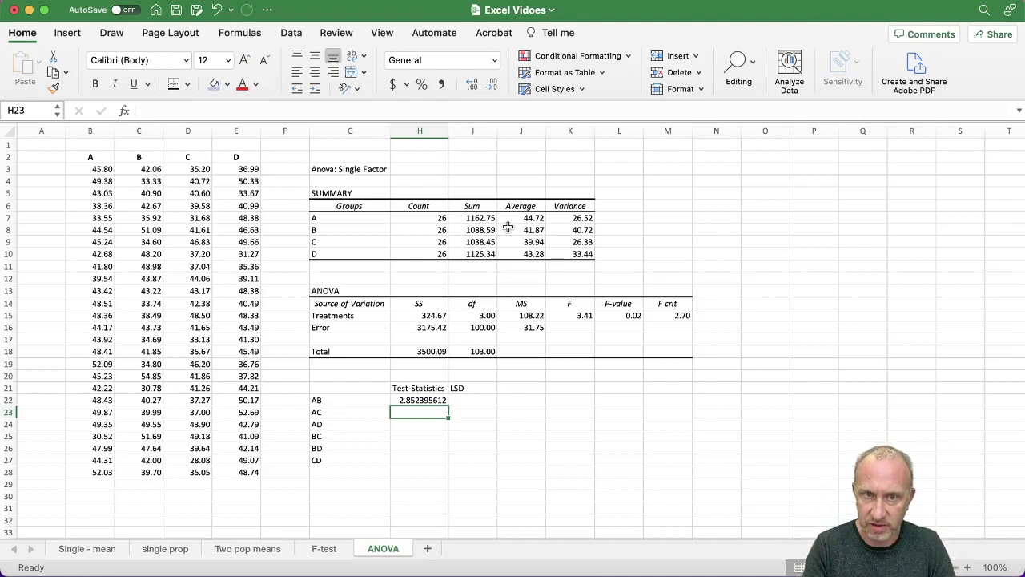
left_click(441, 399)
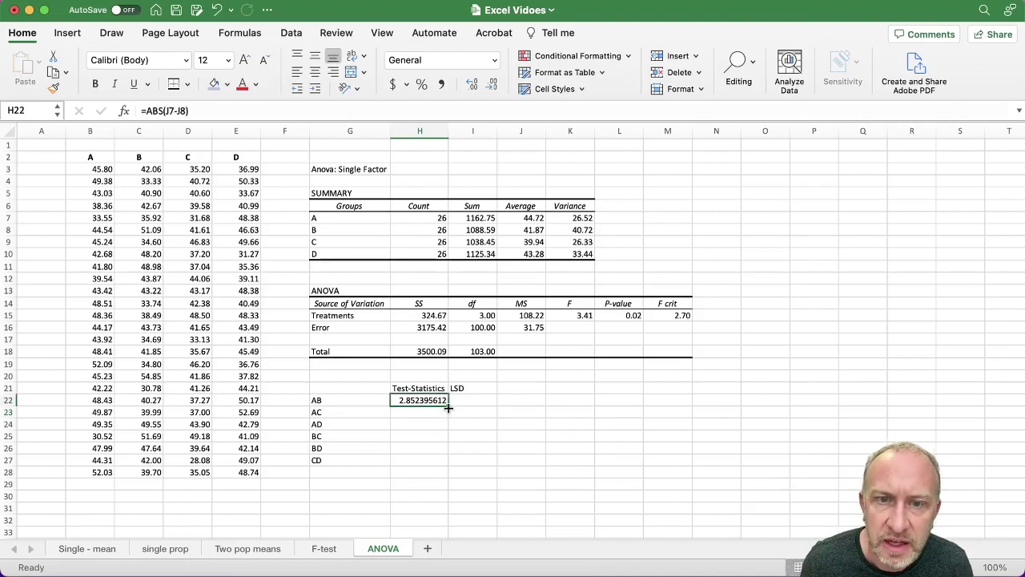
left_click_drag(449, 407, 443, 458)
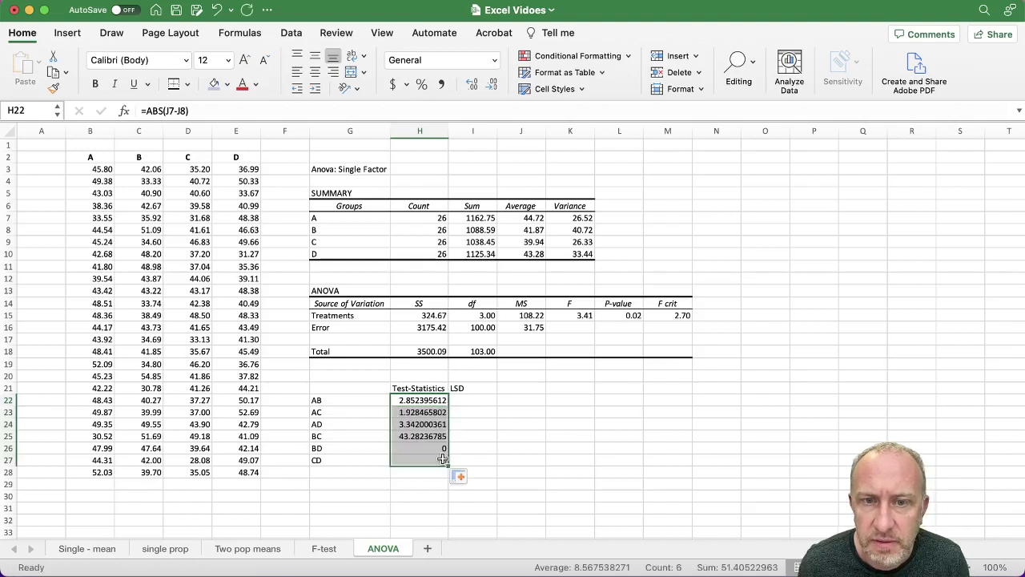
left_click(426, 412)
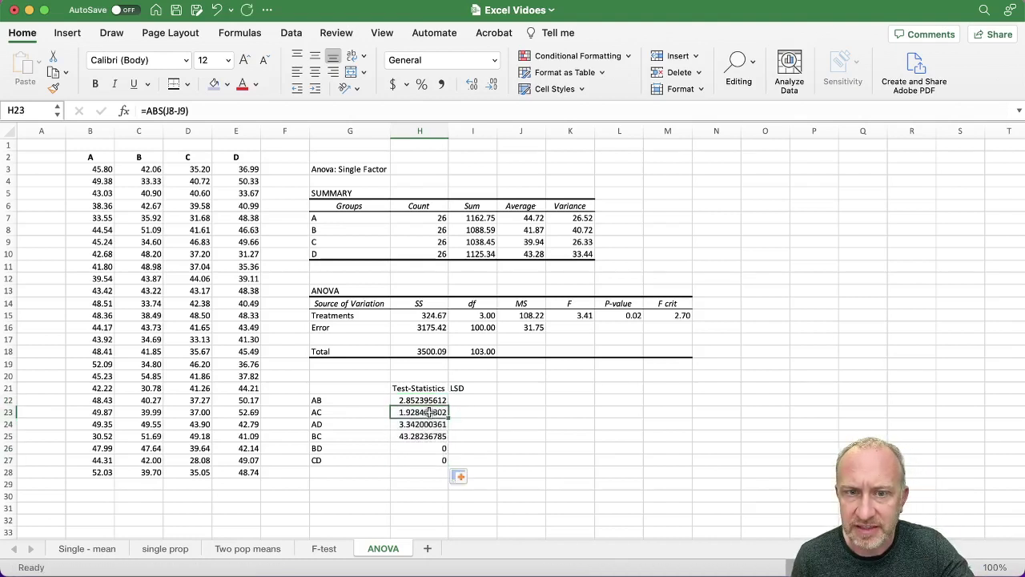
left_click(360, 110)
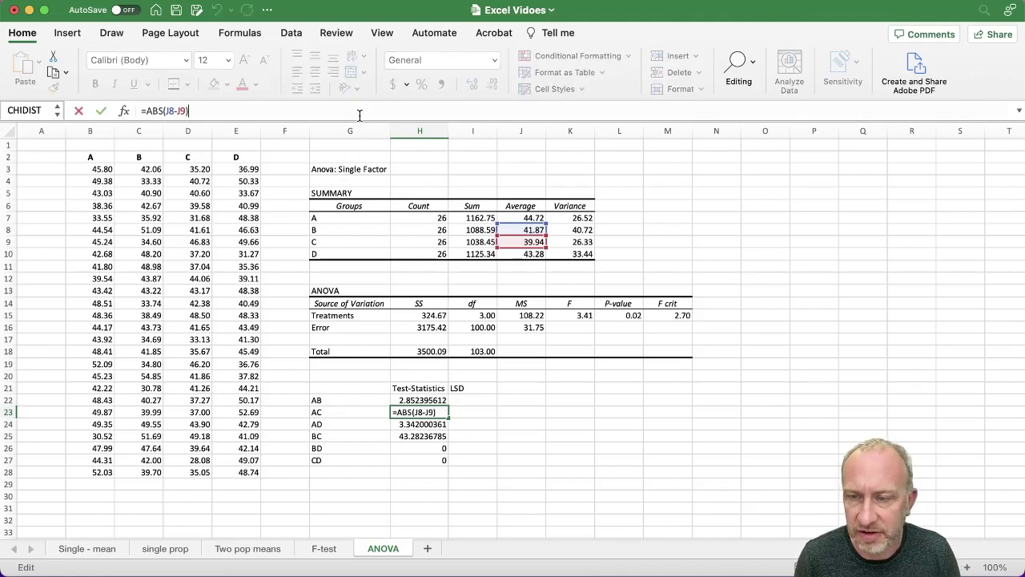
left_click(410, 471)
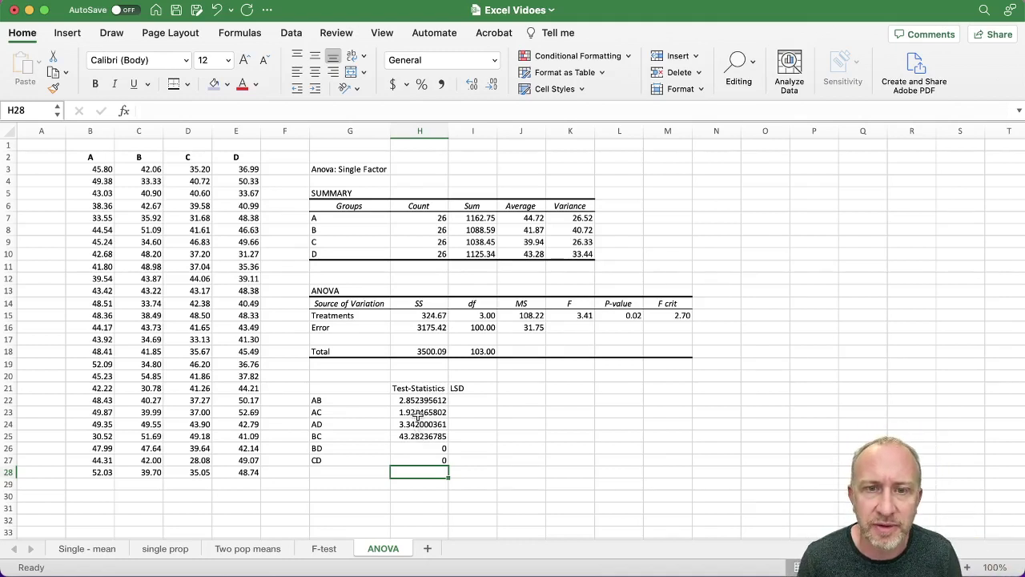
Correct the AC test statistic in H23 to compare the averages of A and C with =ABS(J7-J9).
left_click(418, 413)
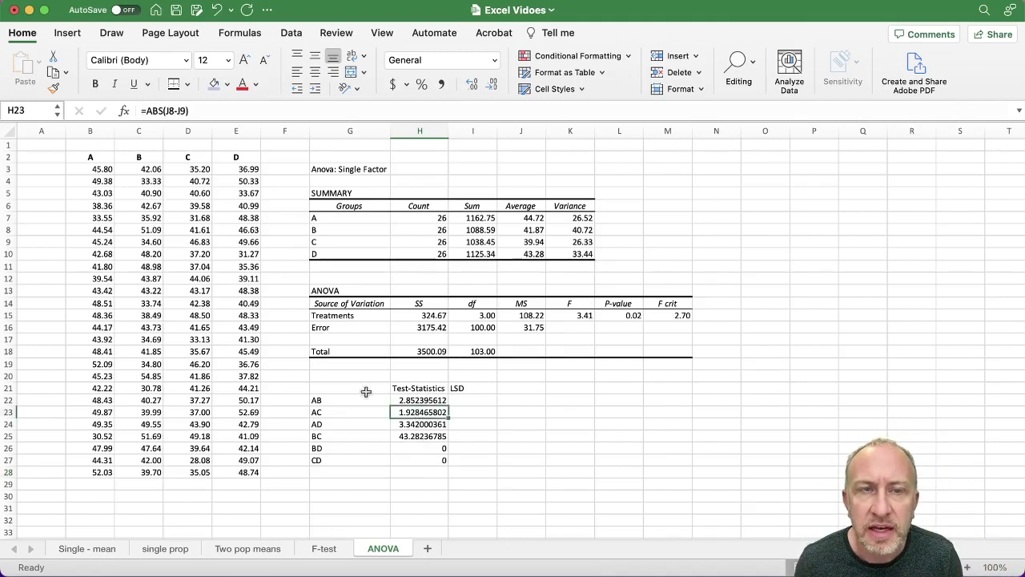
left_click(206, 110)
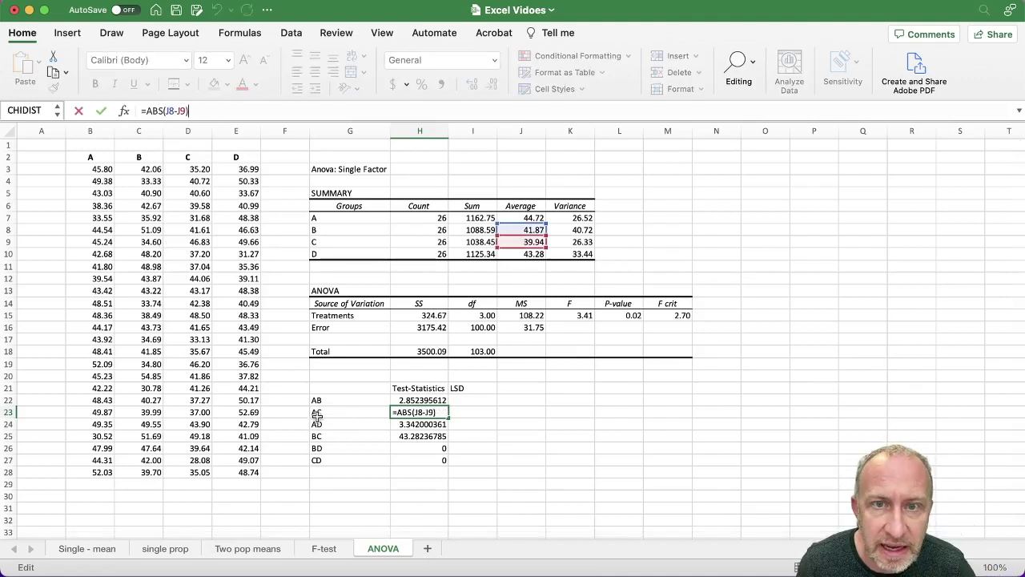
left_click_drag(506, 225, 505, 213)
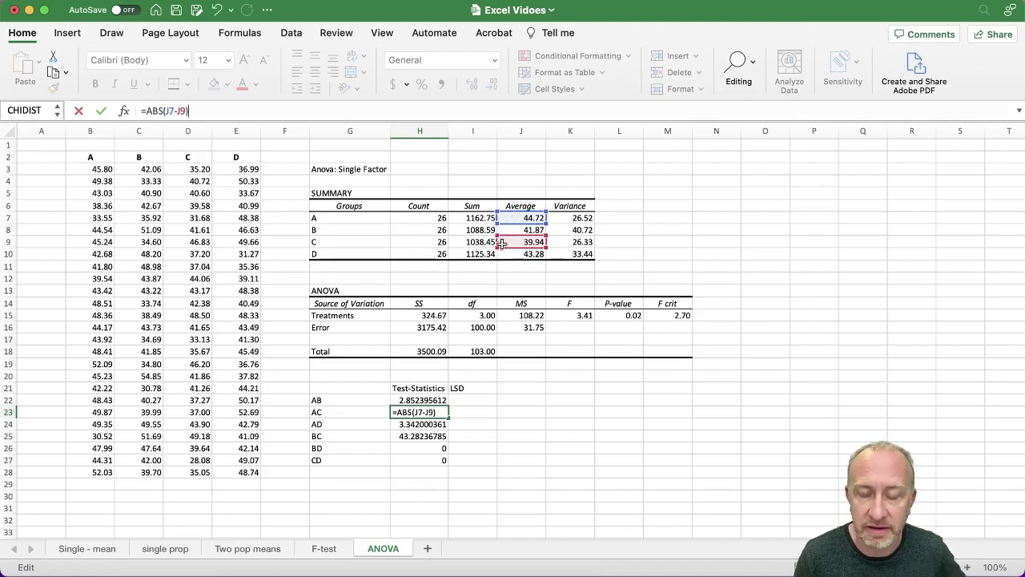
key("Return")
Correct the AD test statistic in H24 to compare the averages of A and D with =ABS(J7-J10).
left_click(456, 109)
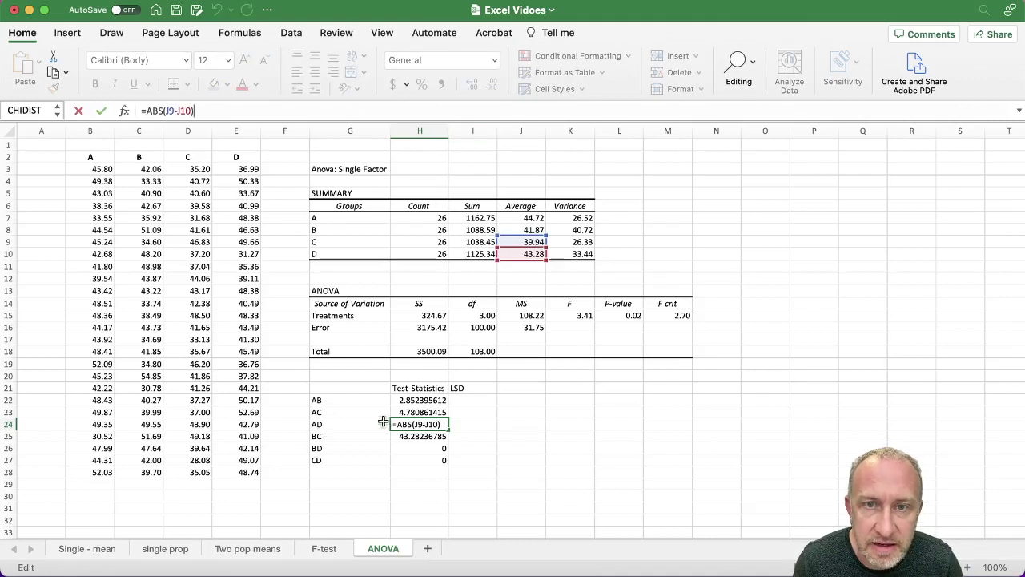
left_click_drag(515, 234, 515, 210)
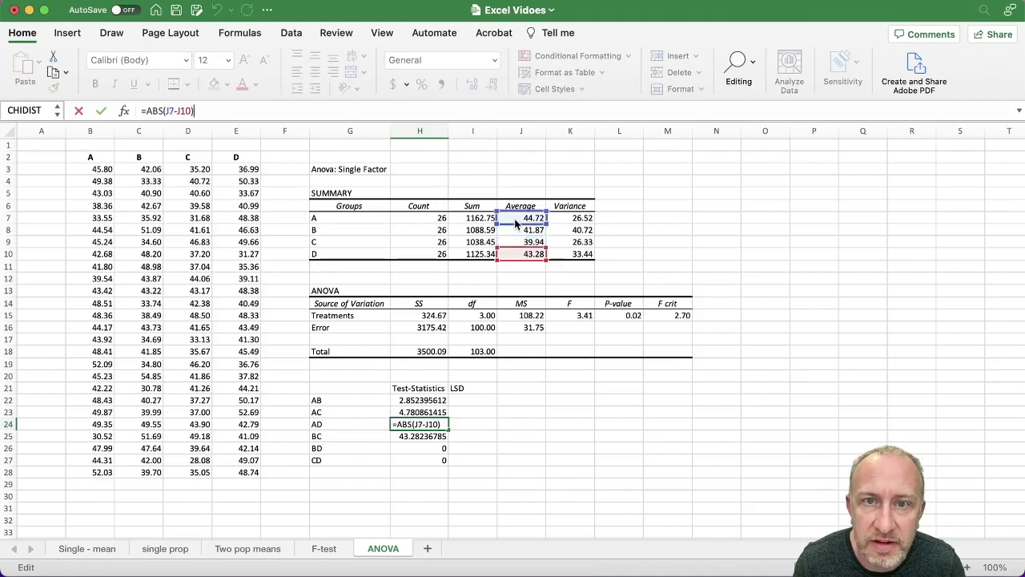
key("Return")
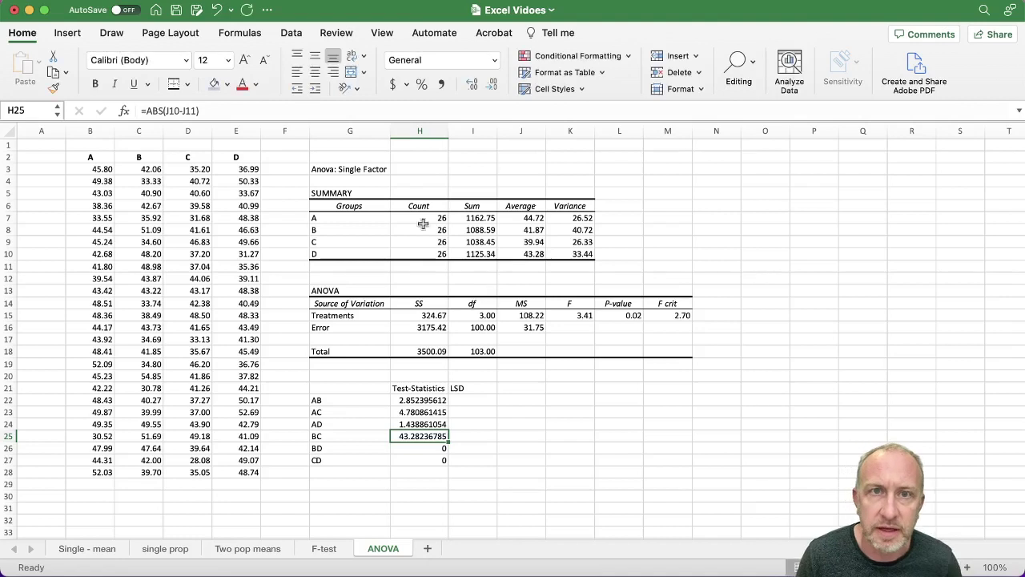
Correct the BC test statistic in H25 to compare the averages of B and C with =ABS(J8-J9).
left_click(368, 111)
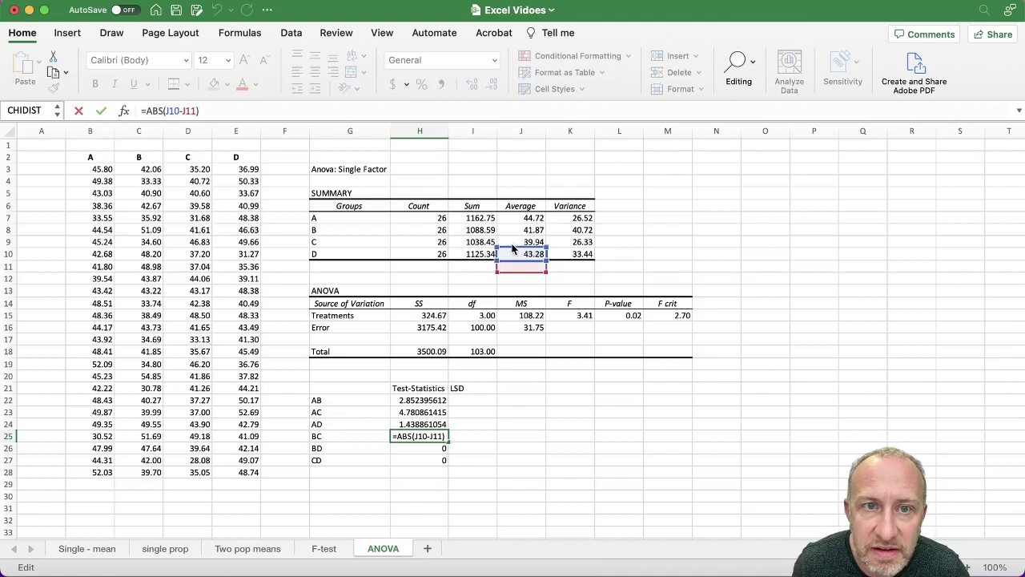
mouse_move(510, 245)
left_mouse_down()
mouse_move(512, 223)
mouse_move(513, 235)
left_mouse_up()
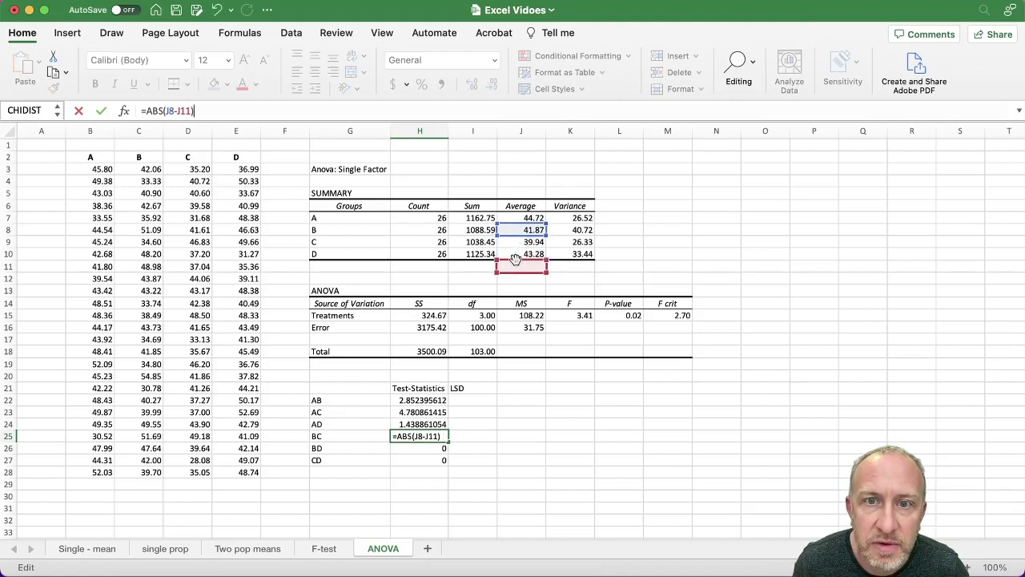
left_click(513, 243)
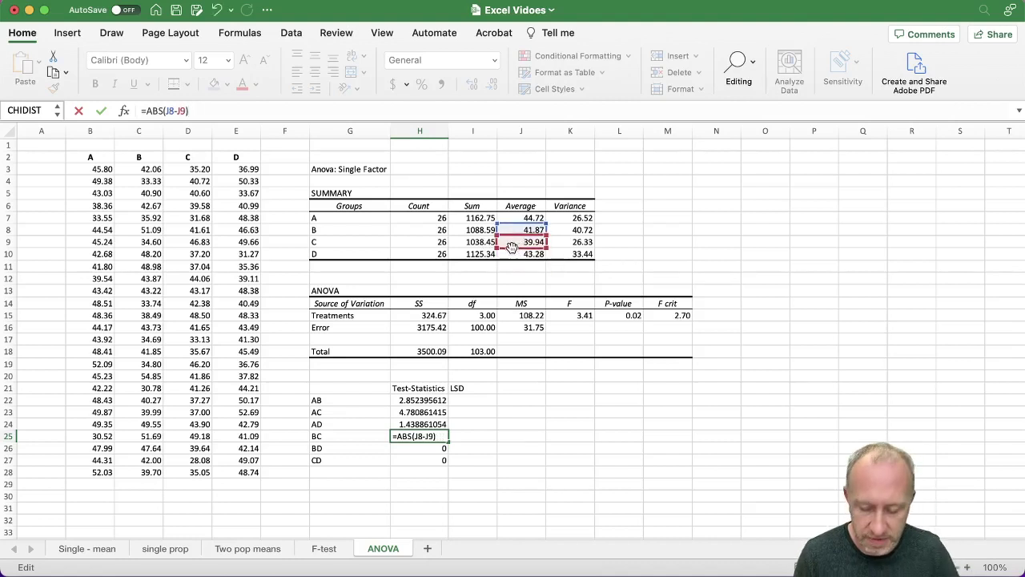
key("Return")
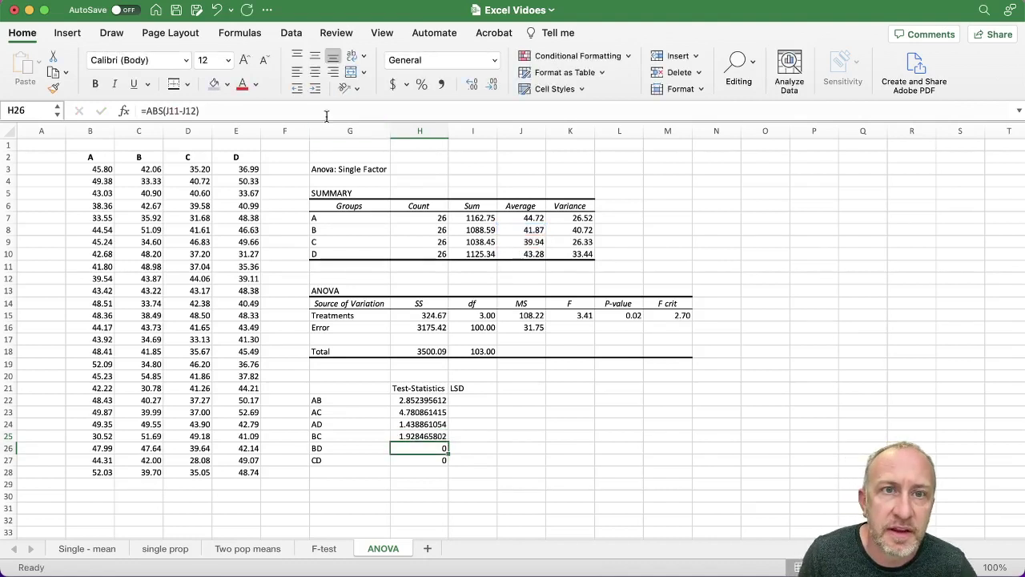
Correct the BD test statistic in H26 to compare the averages of B and D with =ABS(J8-J10).
key("F2")
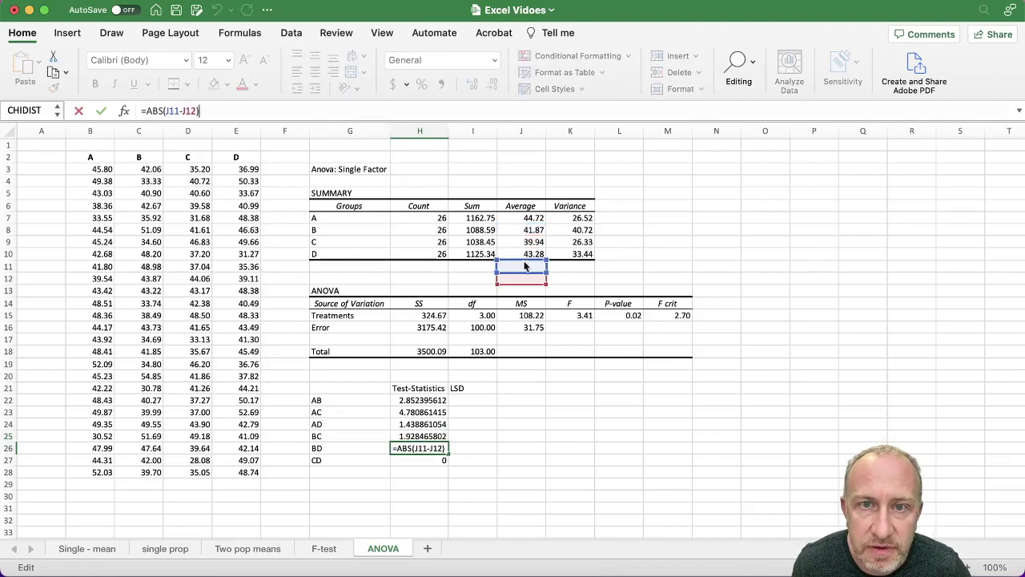
left_click_drag(525, 266, 524, 227)
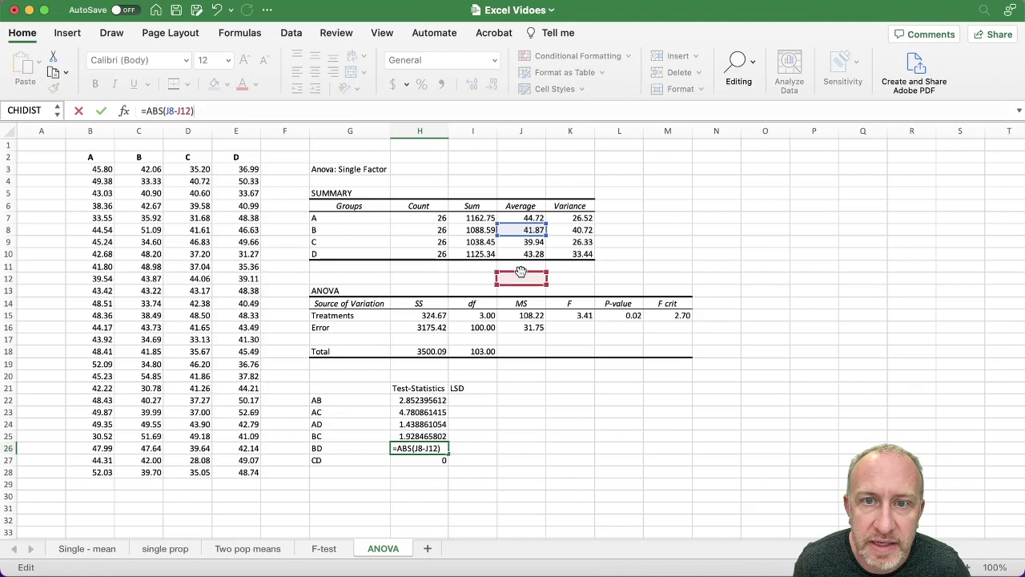
left_click_drag(520, 272, 520, 249)
key("Return")
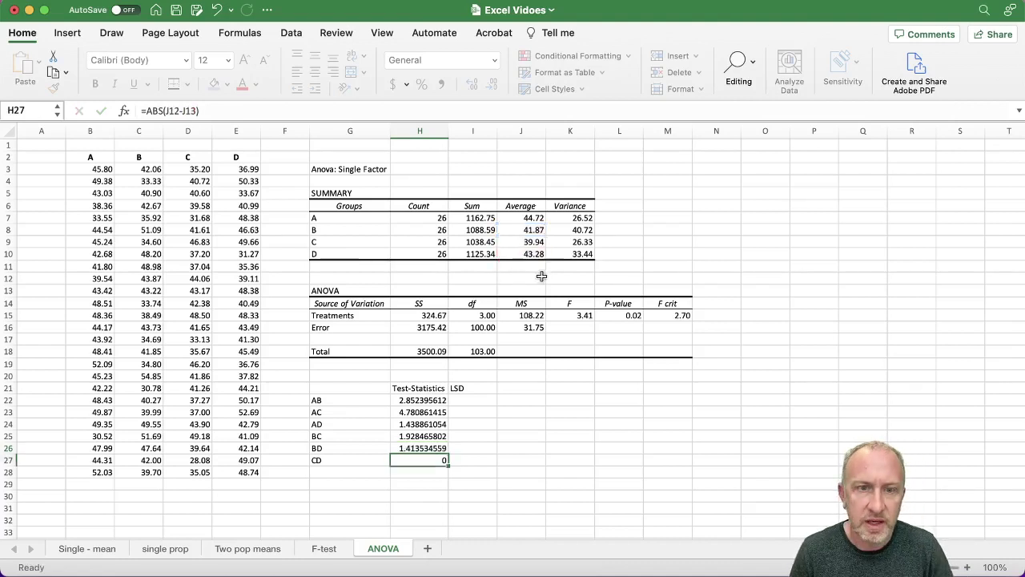
Correct the CD test statistic in H27 to compare the averages of C and D with =ABS(J9-J10).
left_click(382, 111)
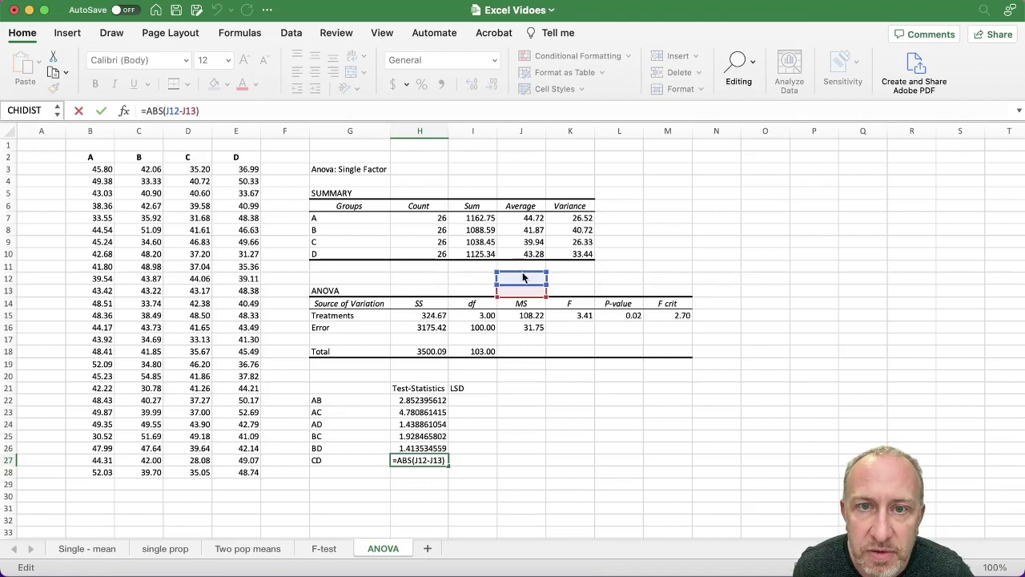
left_click_drag(523, 277, 521, 241)
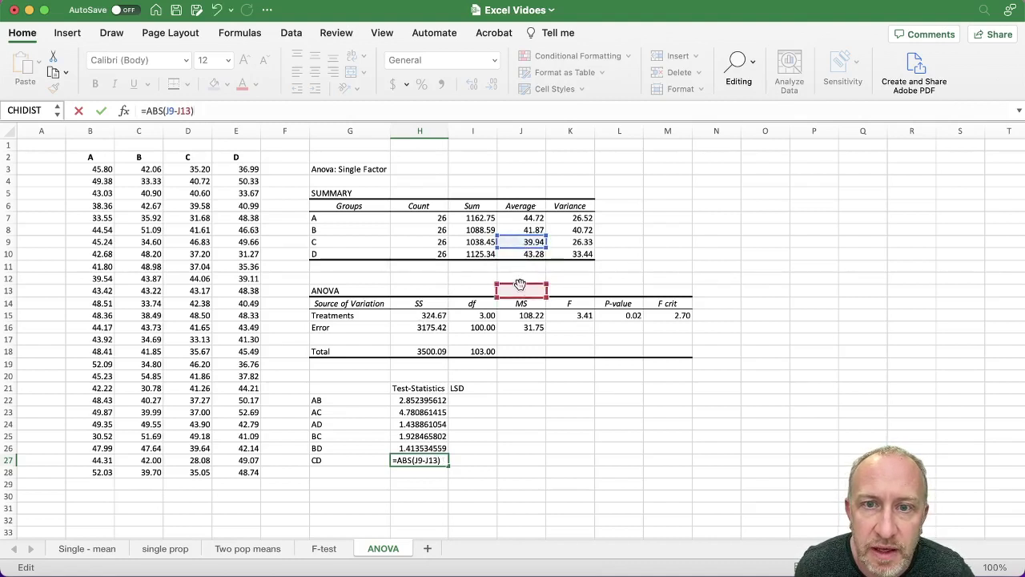
left_click_drag(521, 285, 522, 254)
key("Return")
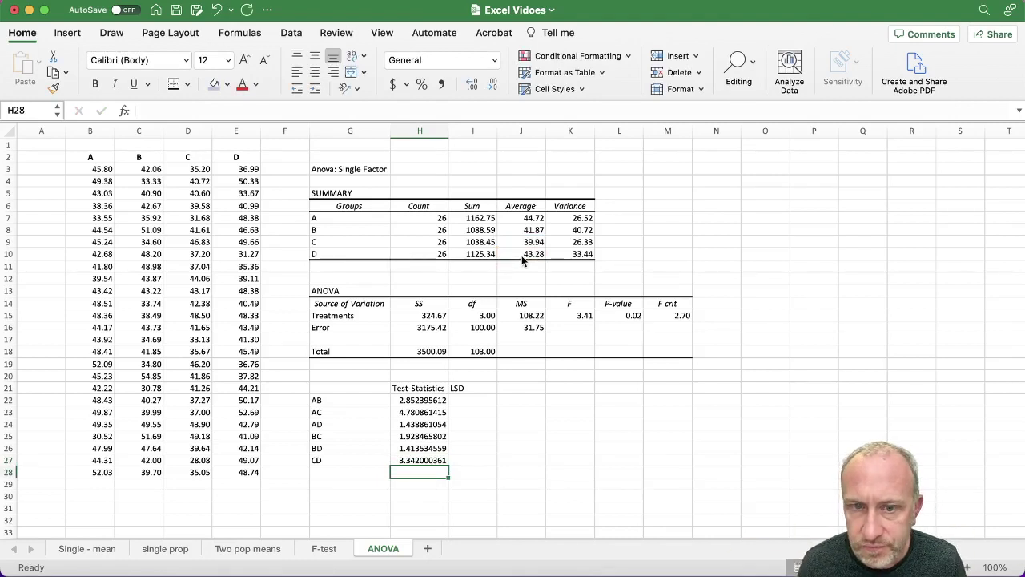
left_click(460, 398)
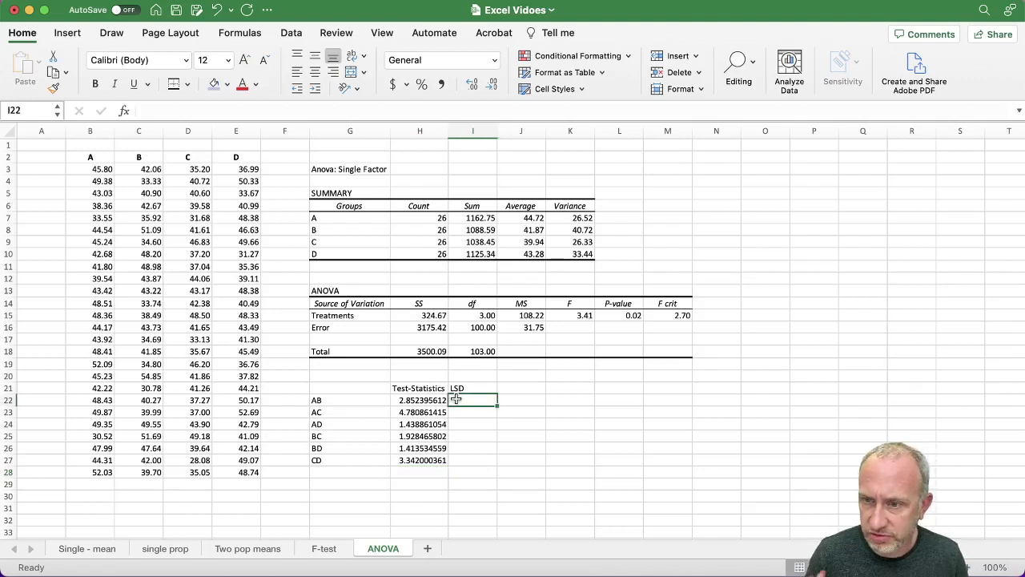
type("=")
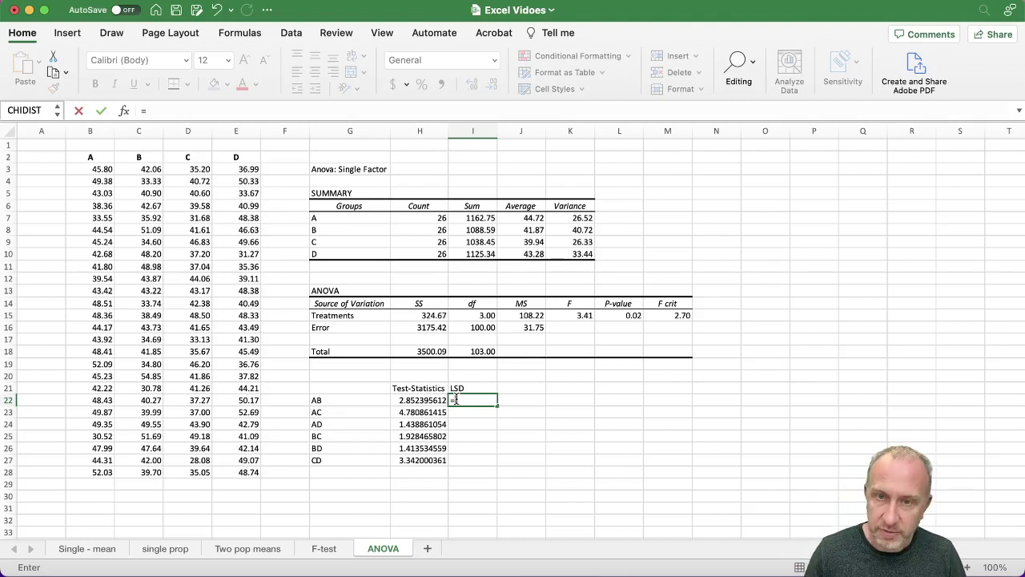
type("t")
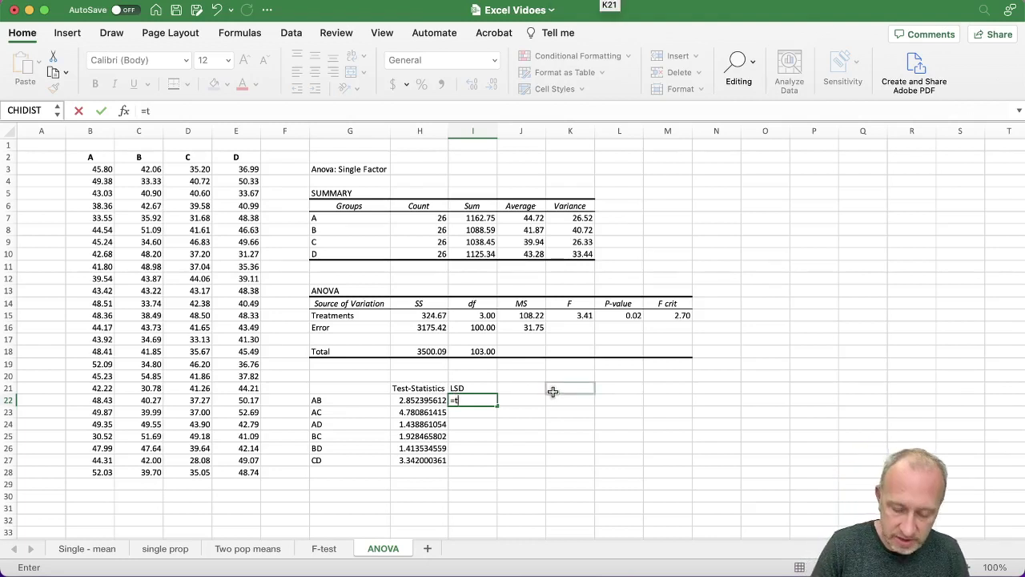
type(".inv")
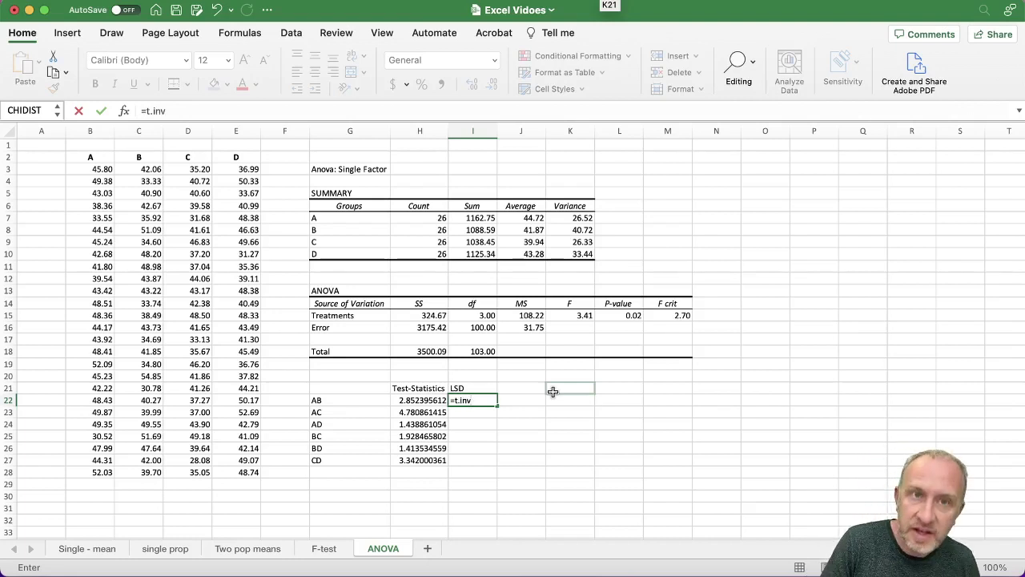
type("(")
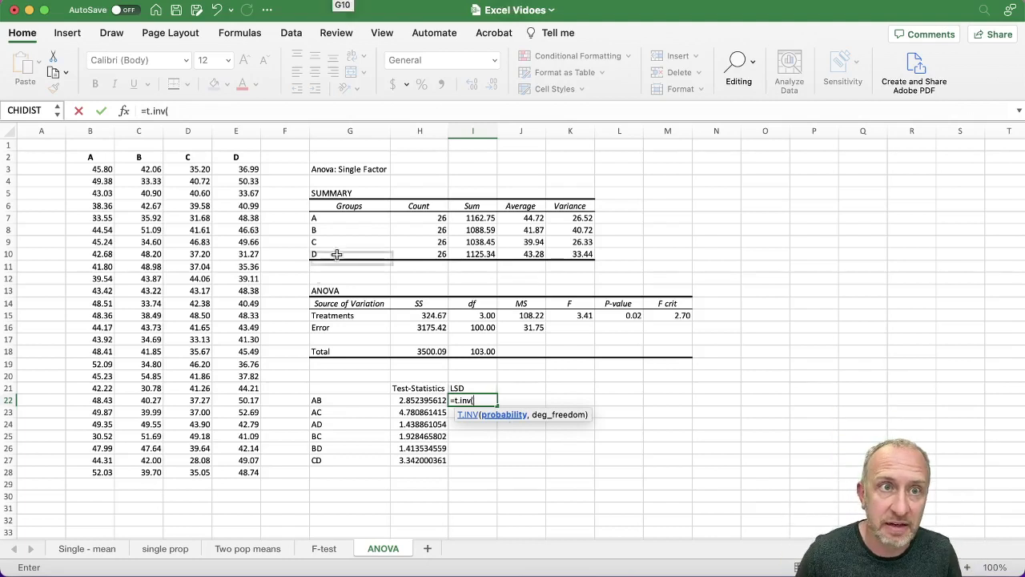
left_click(125, 112)
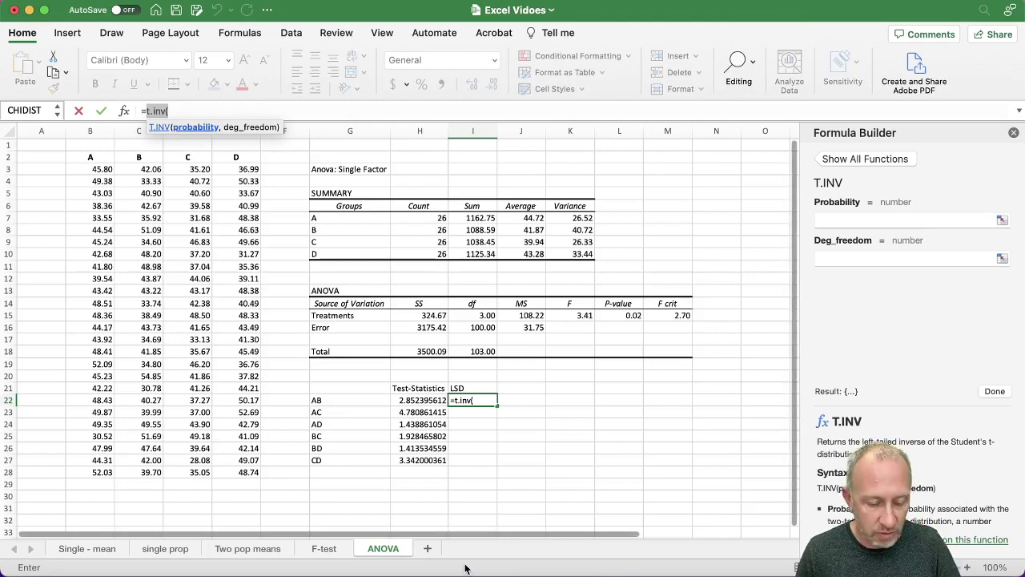
Switch to the handwritten Single ANOVA - LSD note, underline the t term in the LSD formula and write α = 0.05 below it.
key("ctrl+Up")
left_click(639, 514)
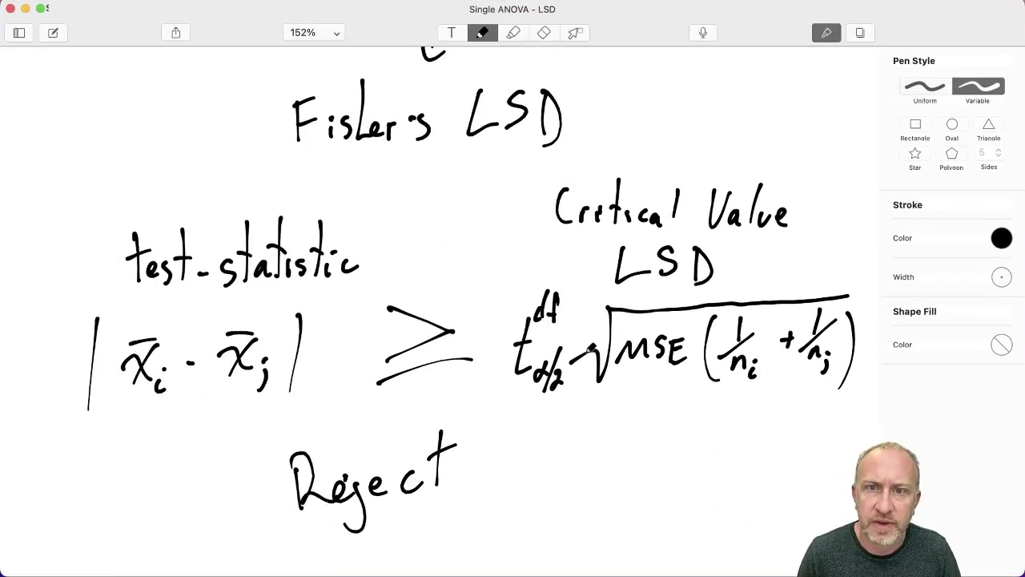
left_click_drag(511, 409, 572, 409)
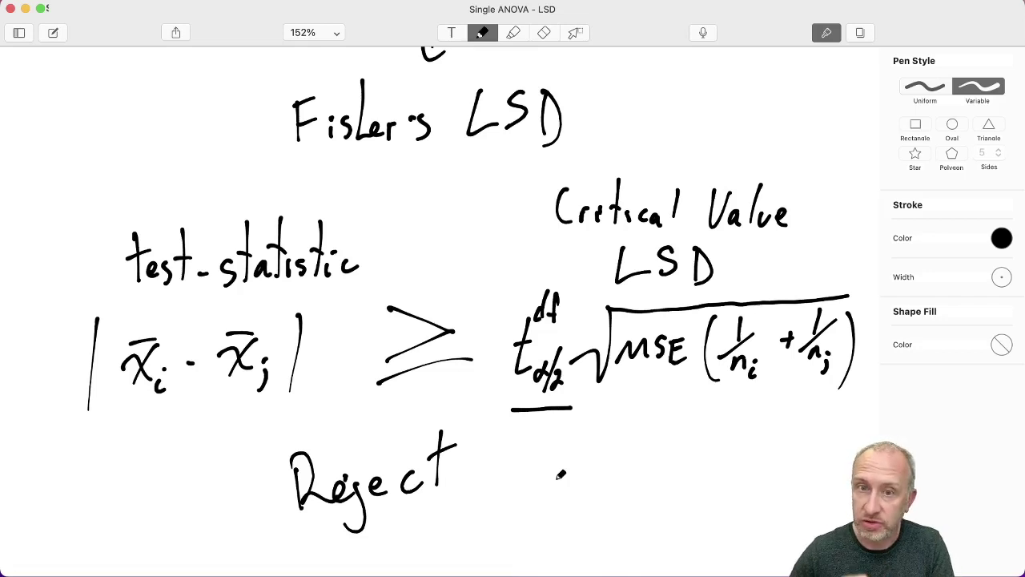
mouse_move(543, 453)
left_mouse_down()
mouse_move(530, 468)
mouse_move(543, 473)
left_mouse_up()
left_click_drag(549, 453, 564, 452)
mouse_move(551, 462)
left_mouse_down()
mouse_move(607, 446)
mouse_move(624, 426)
mouse_move(617, 453)
left_mouse_up()
left_click(593, 453)
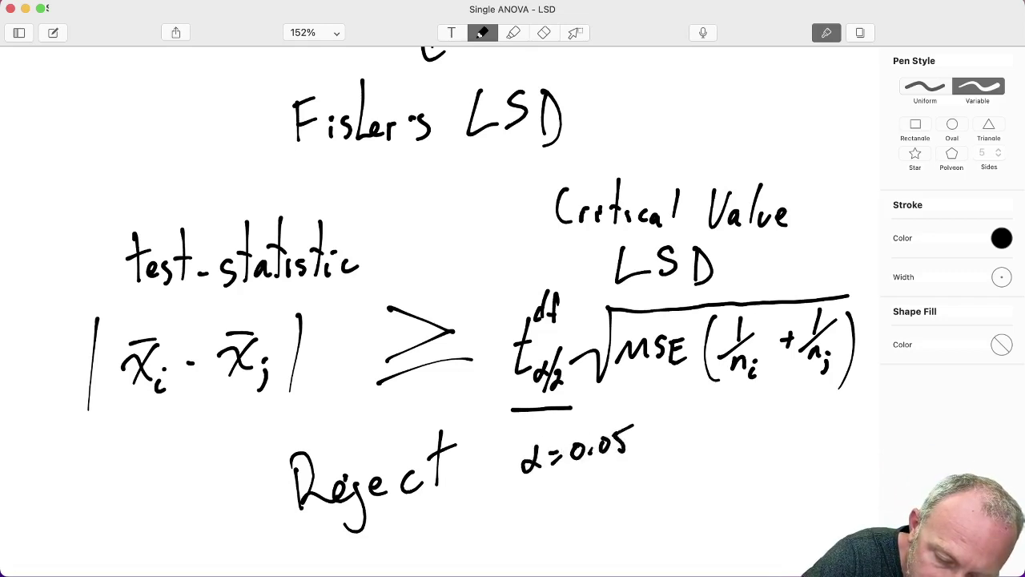
Handwrite α/2 = 0.025 under the alpha value with 0.025 circled, and switch back to the Excel worksheet.
mouse_move(564, 509)
left_mouse_down()
mouse_move(567, 538)
mouse_move(594, 522)
left_mouse_up()
left_click_drag(607, 487, 620, 494)
mouse_move(640, 480)
left_mouse_down()
mouse_move(691, 475)
mouse_move(682, 479)
left_mouse_up()
left_click(651, 489)
left_click(672, 472)
mouse_move(696, 446)
left_mouse_down()
mouse_move(705, 437)
mouse_move(633, 459)
mouse_move(717, 422)
left_mouse_up()
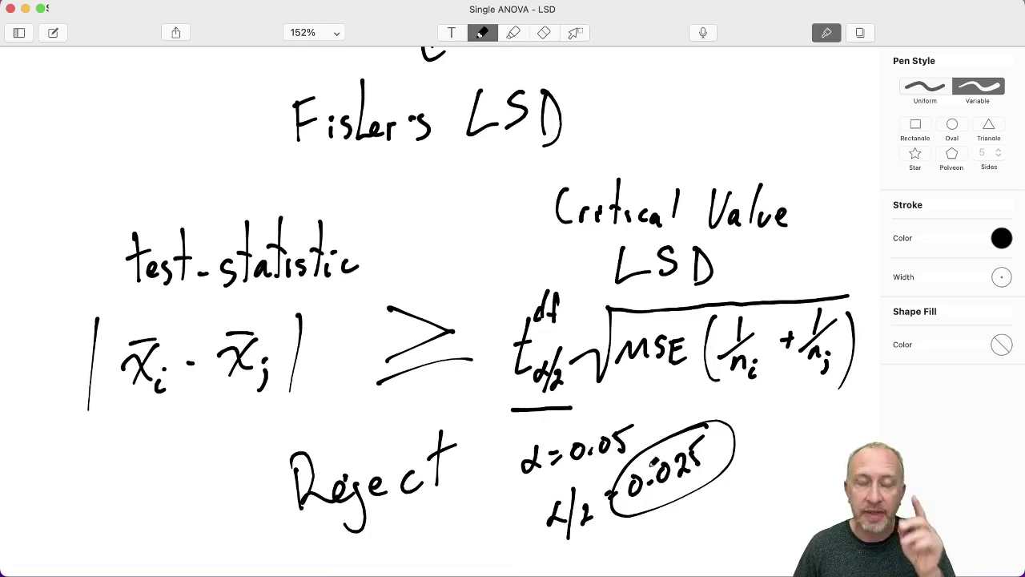
key("ctrl+Up")
left_click(707, 264)
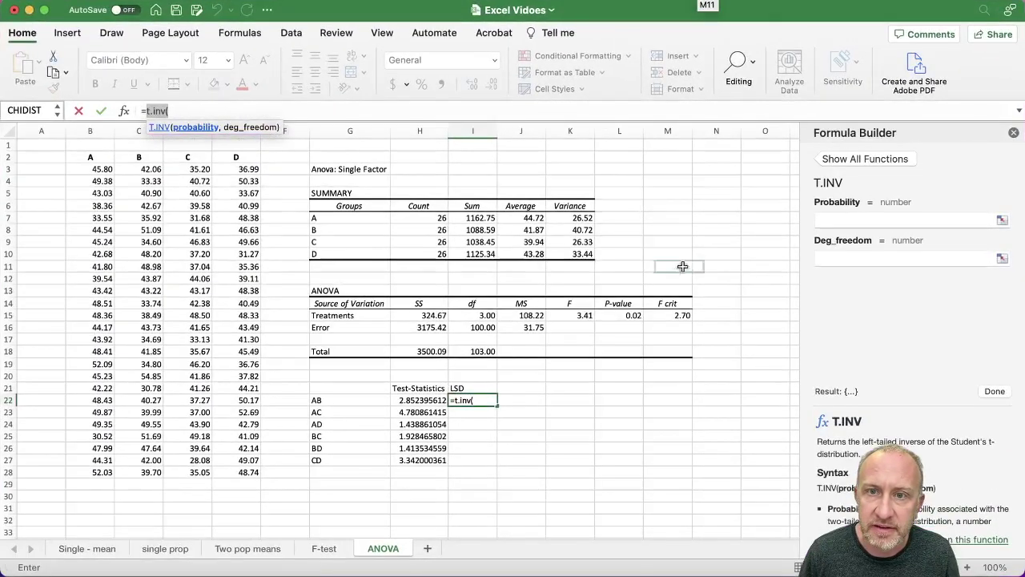
left_click(186, 110)
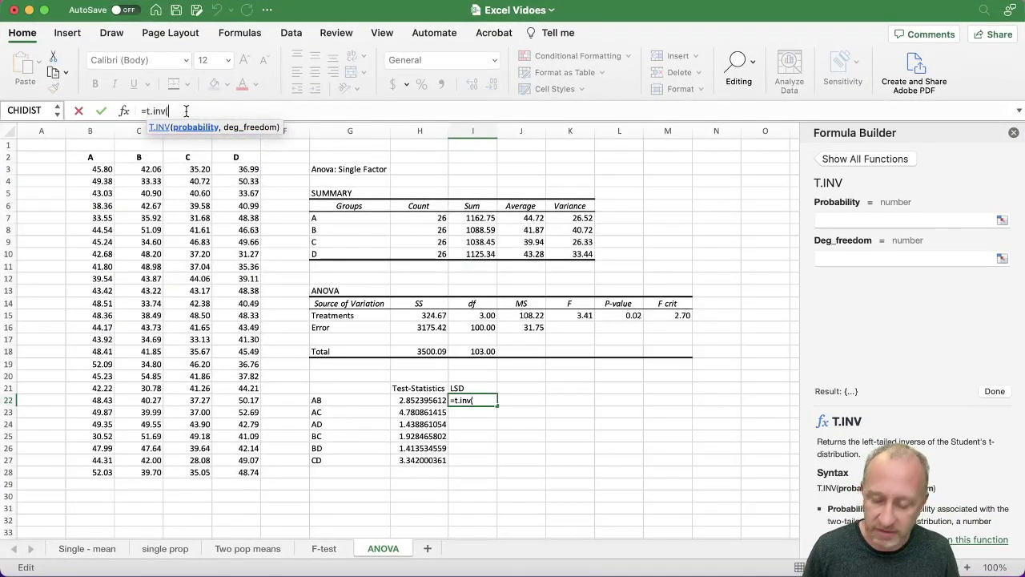
type("0.025")
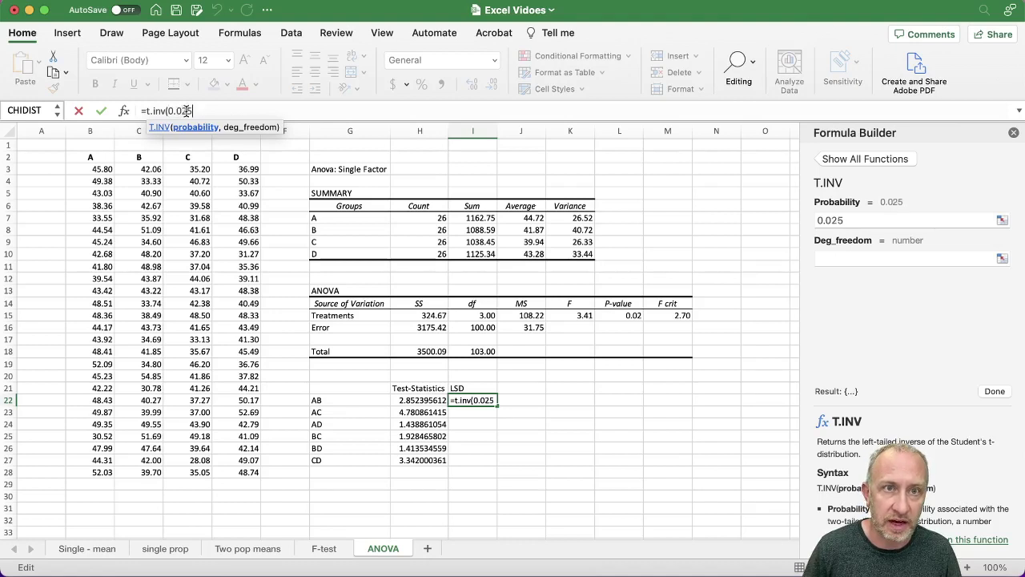
type(")")
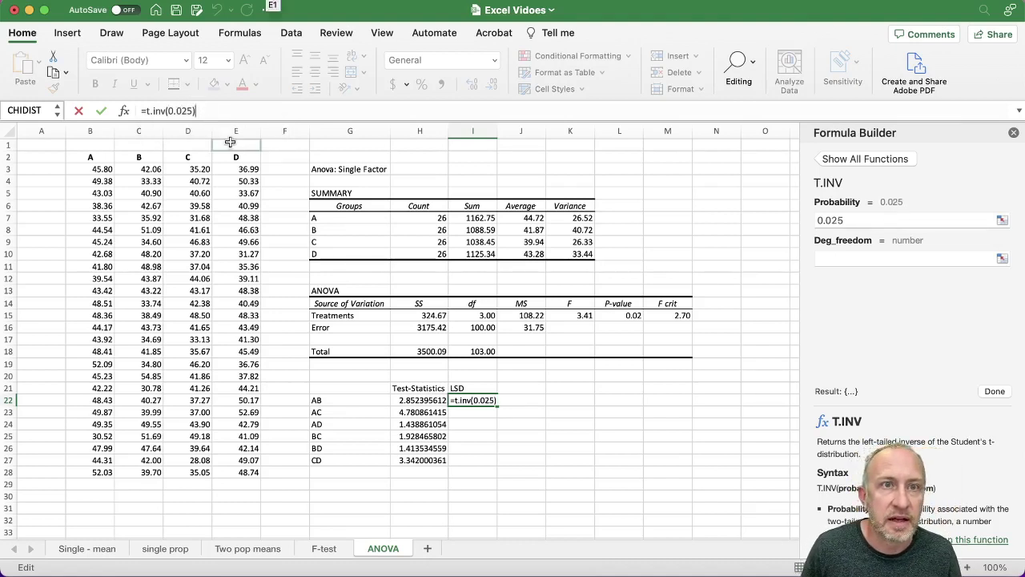
key("BackSpace")
type(",")
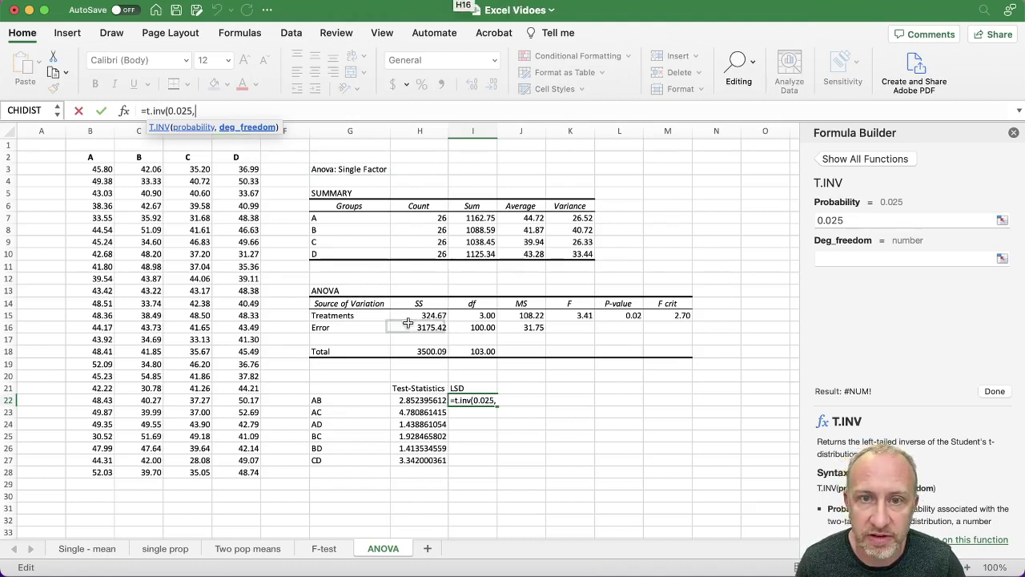
left_click(473, 327)
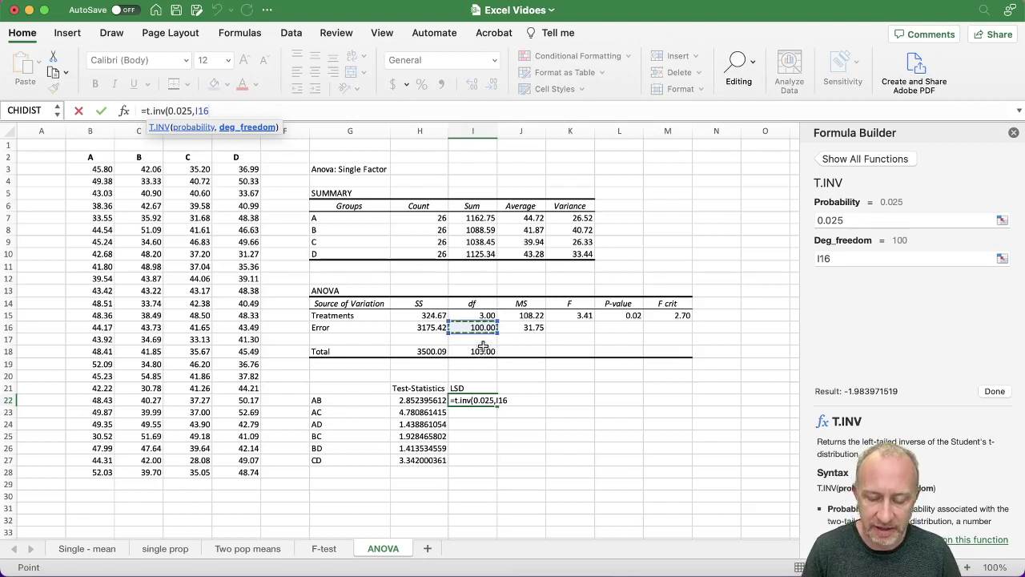
key("BackSpace")
key("BackSpace")
key("BackSpace")
type("100")
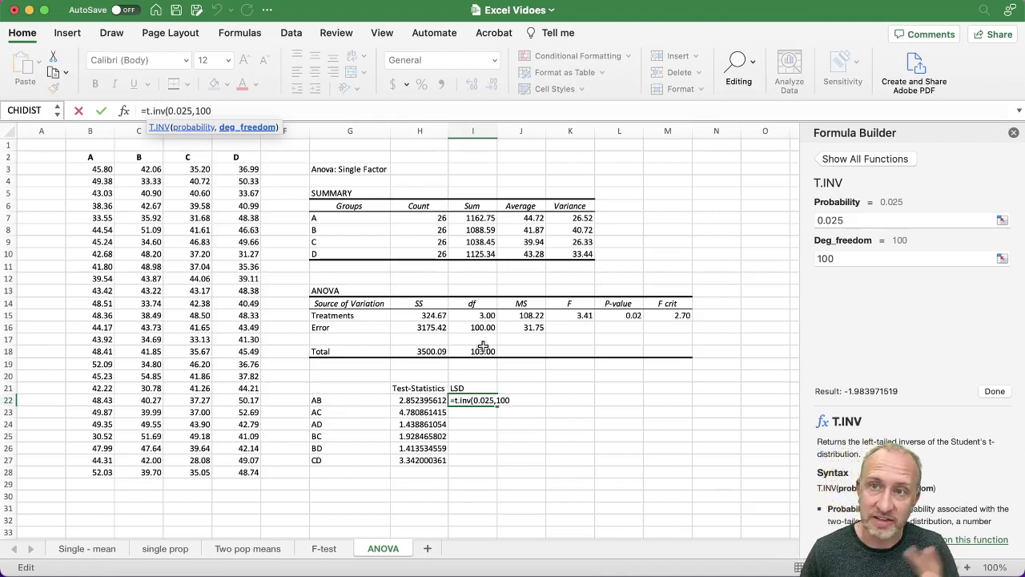
left_click(1013, 132)
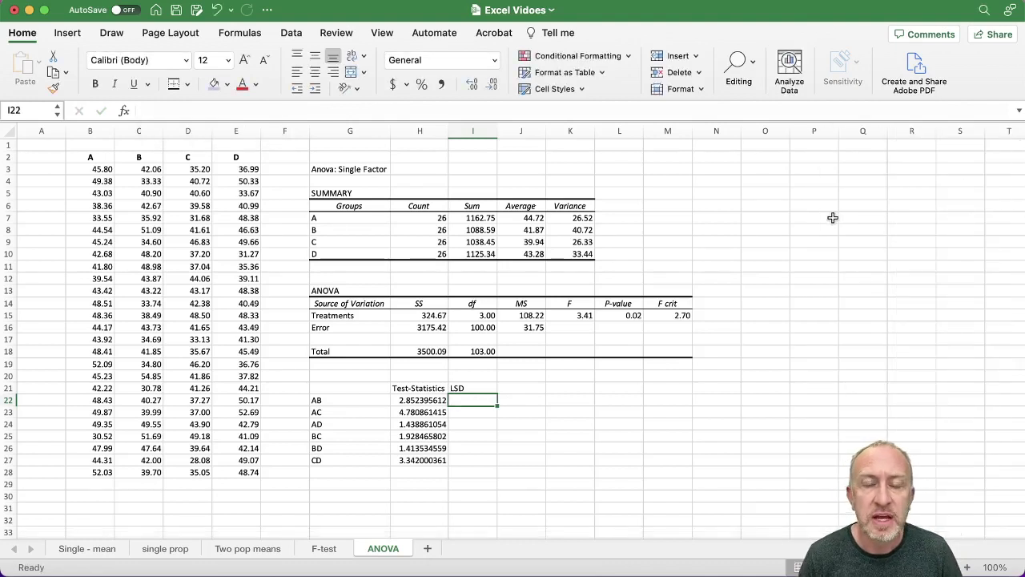
Enter =T.INV(0.025,I16) in I22 as the AB critical t value, using the error degrees of freedom.
left_click(476, 327)
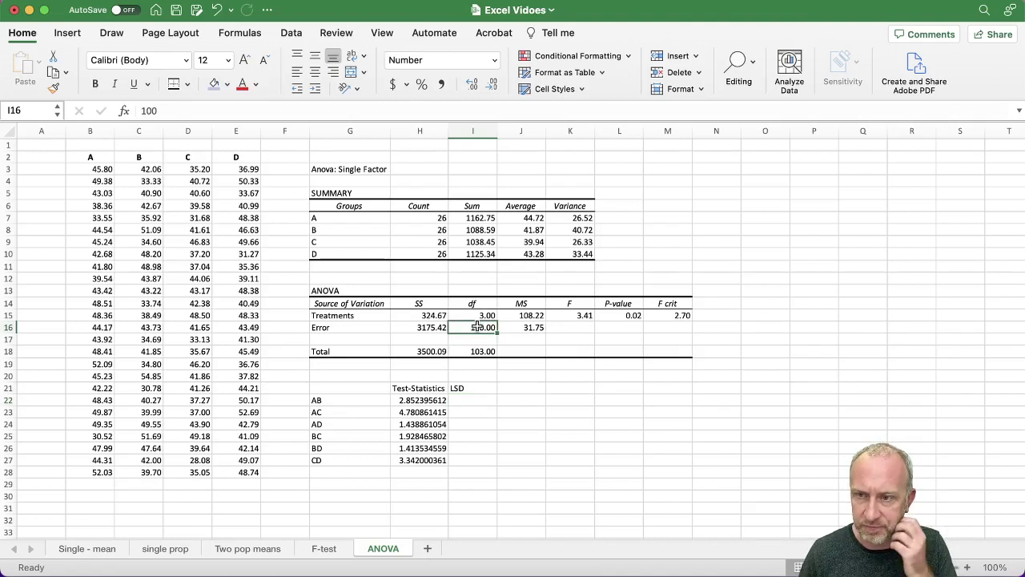
left_click(467, 400)
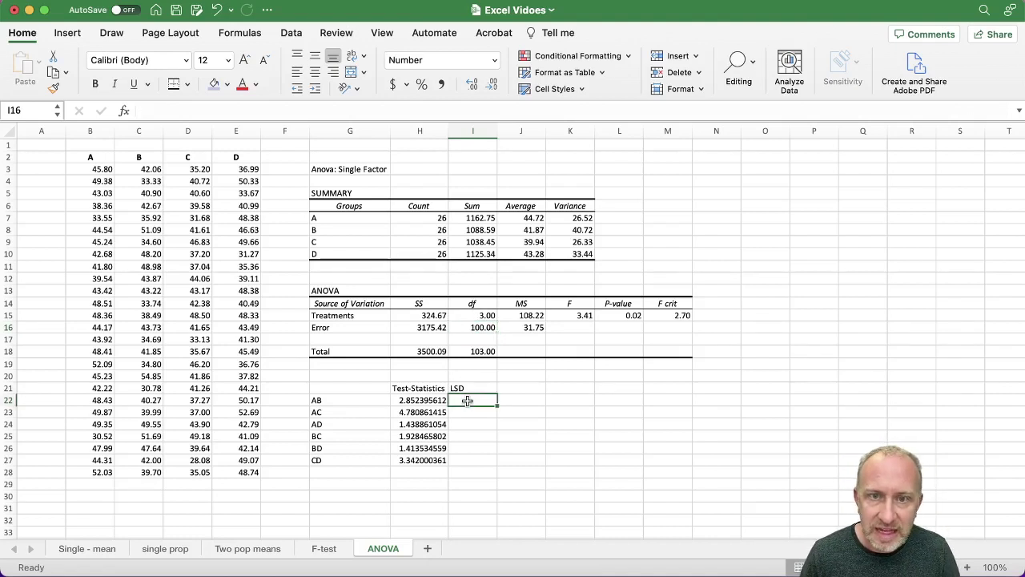
left_click(247, 111)
type("=")
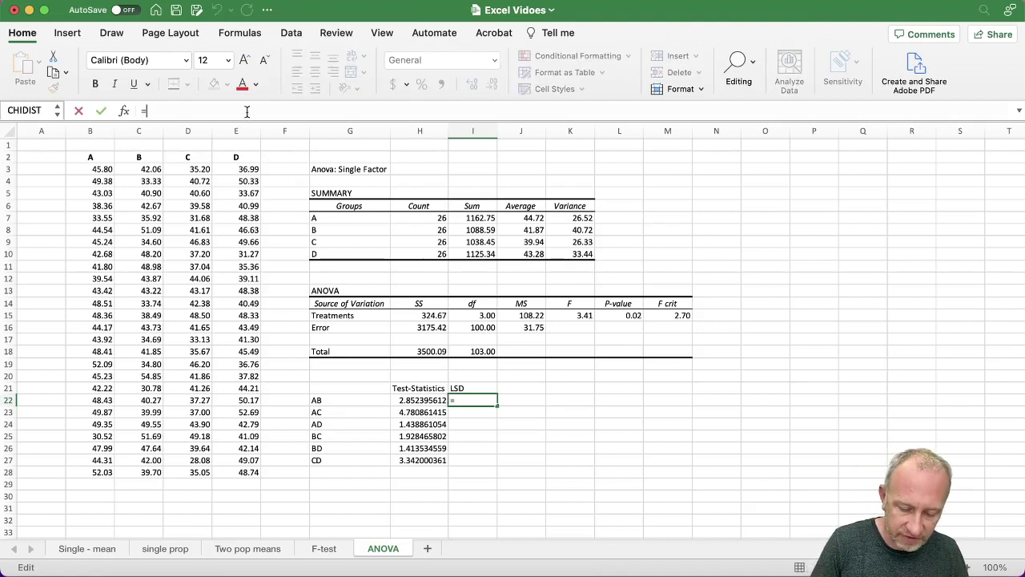
type("t.inv(")
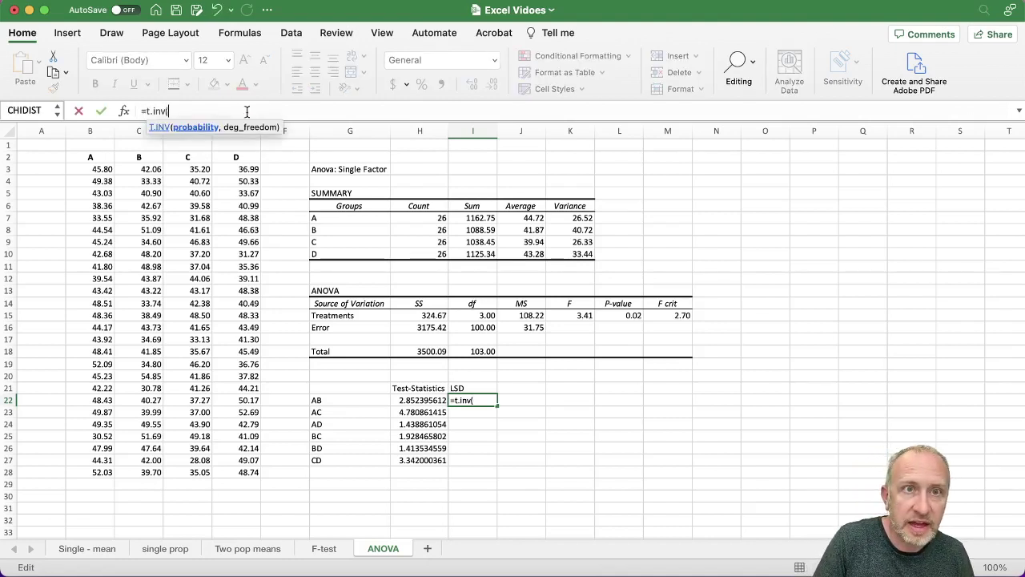
type("0.025")
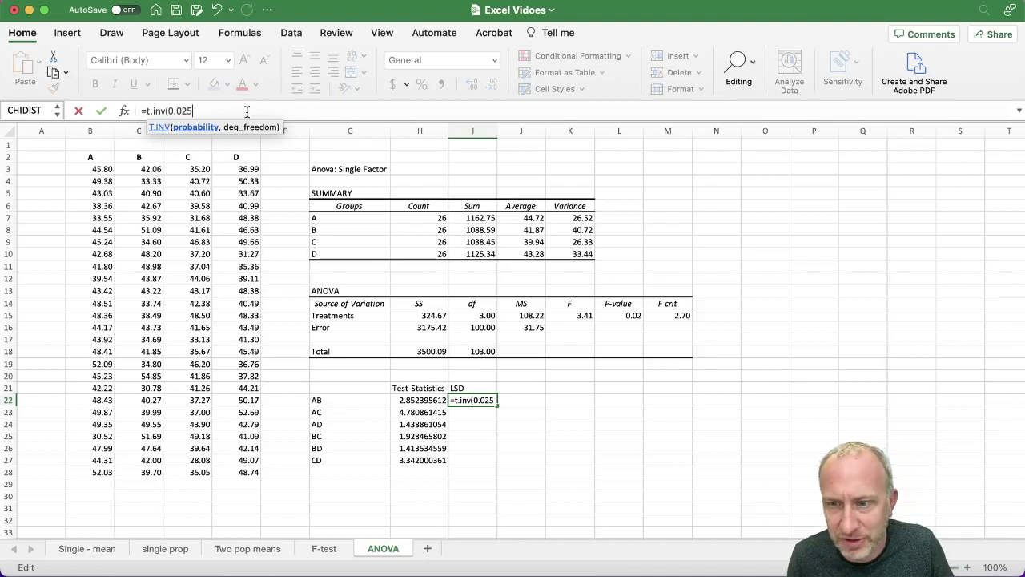
type(",")
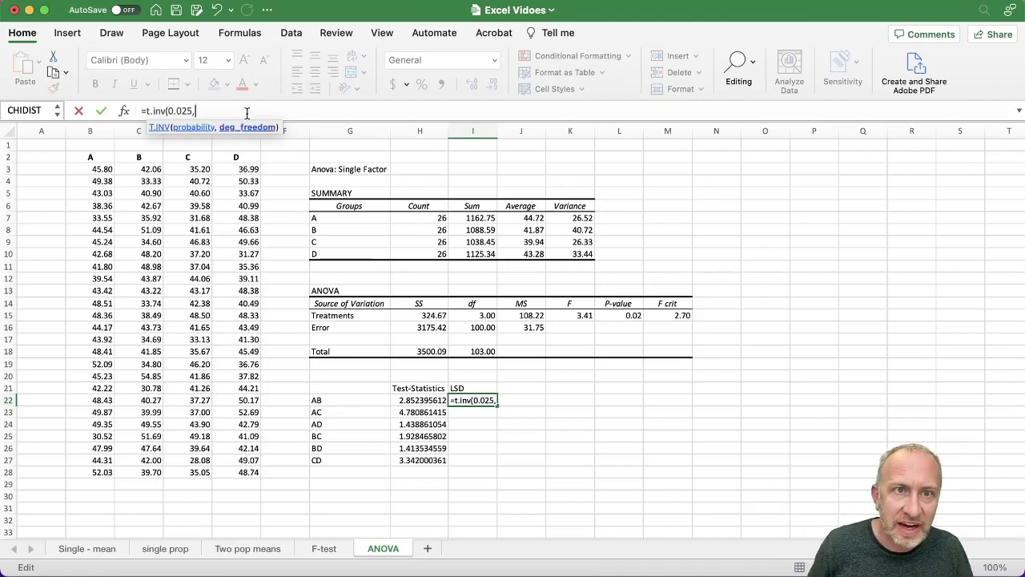
left_click(485, 328)
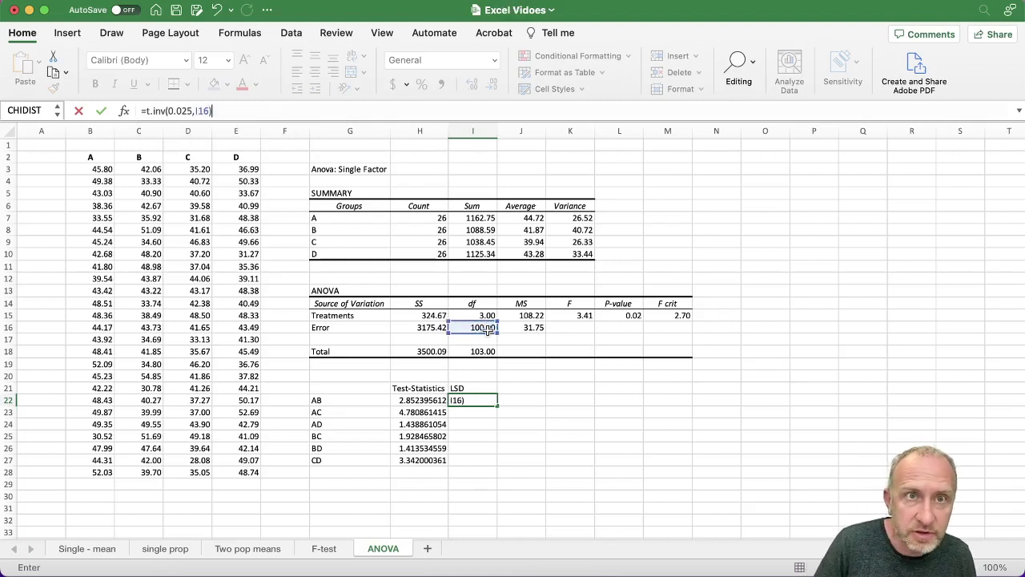
key("Return")
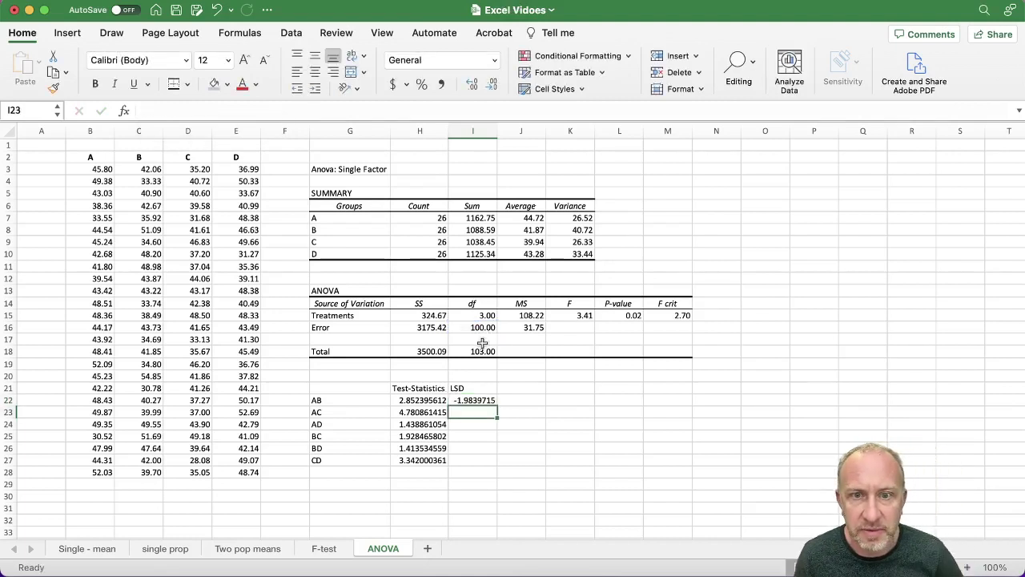
Wrap the T.INV formula in I22 in an absolute value so it reads =ABS(T.INV(0.025,I16)).
left_click(471, 401)
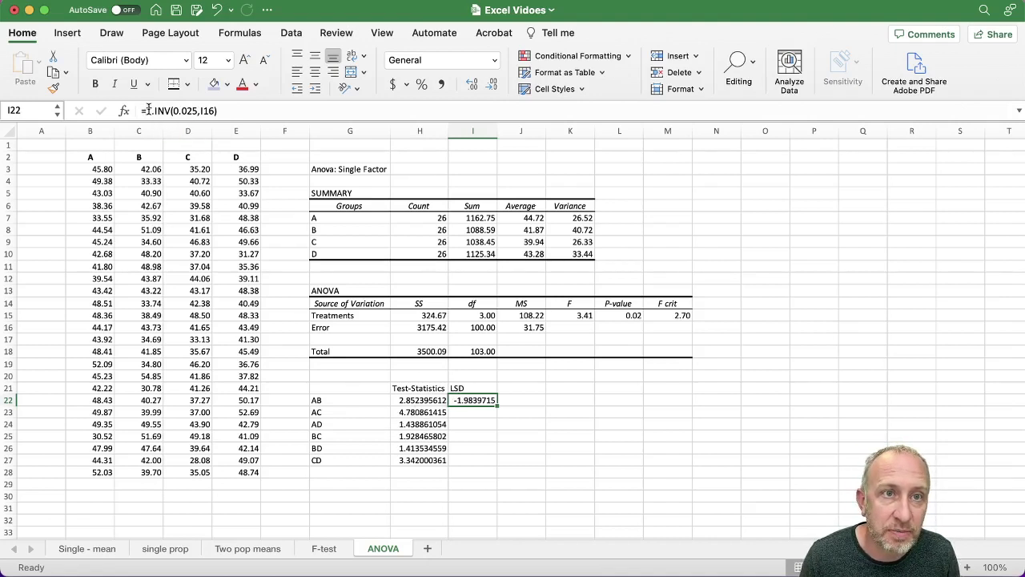
left_click(164, 109)
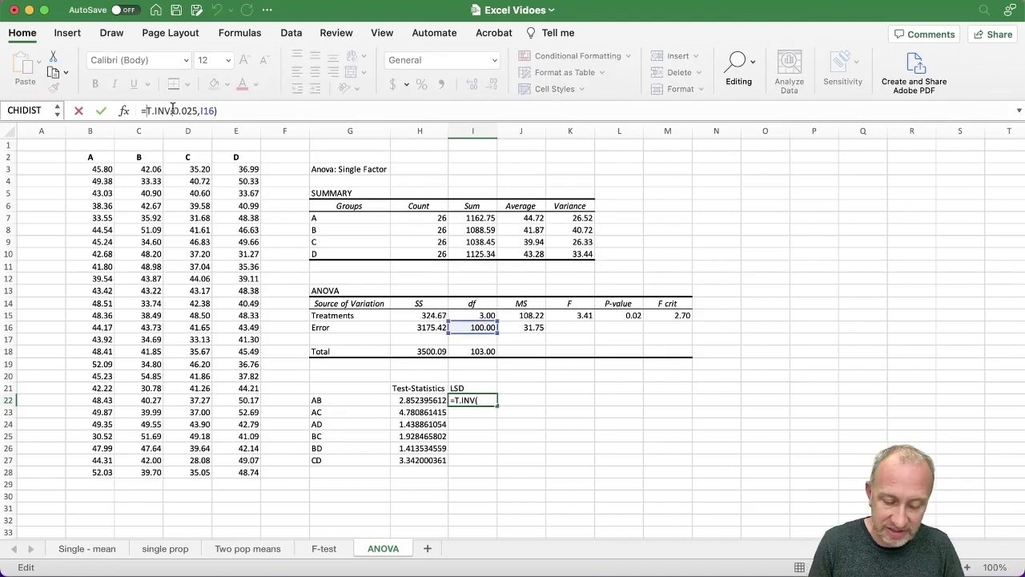
type("abs(")
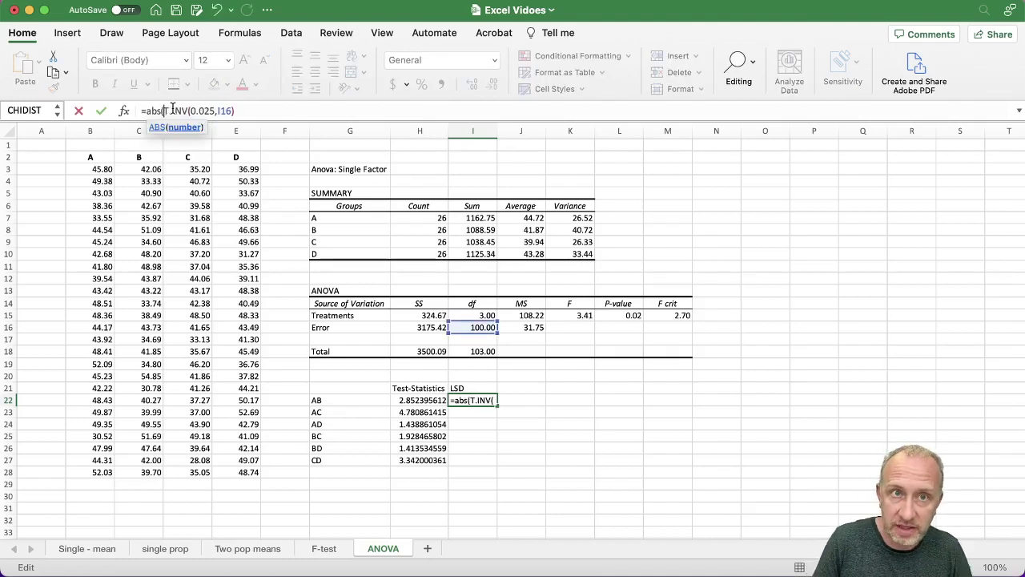
key("End")
type(")")
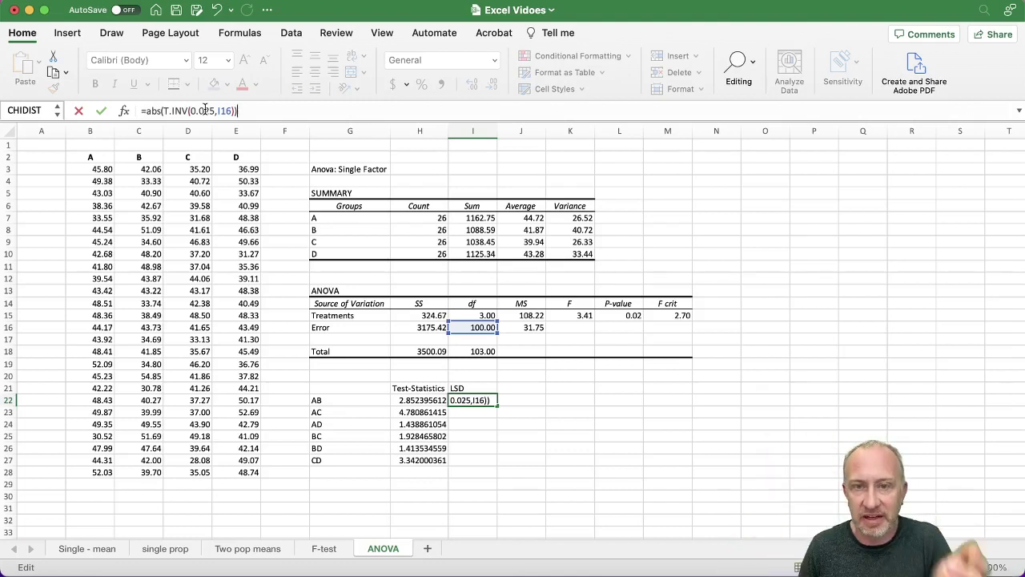
key("Return")
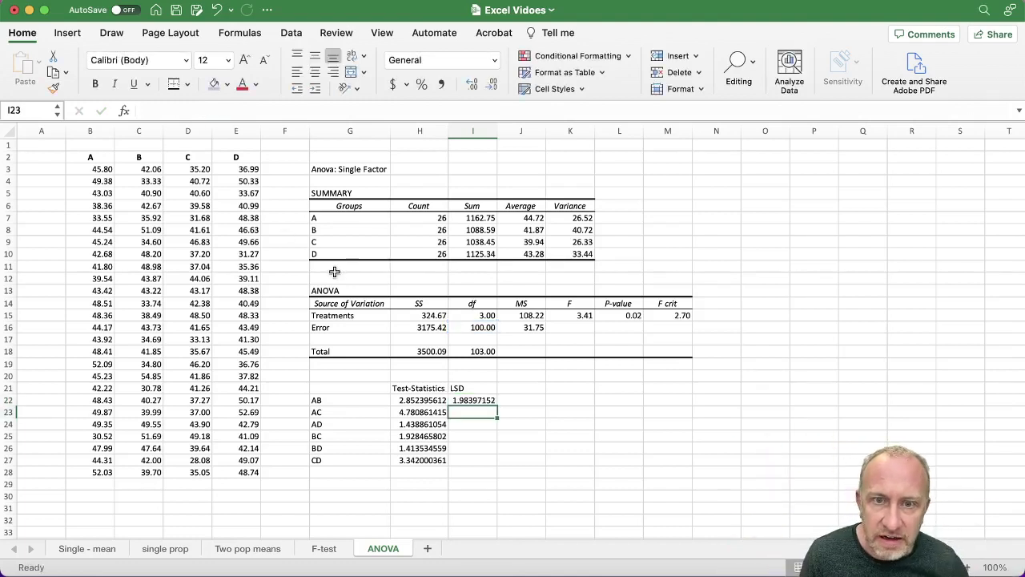
Try to copy the I22 formula down through I27 with its relative reference, and check the references in I26 and I24.
left_click(463, 402)
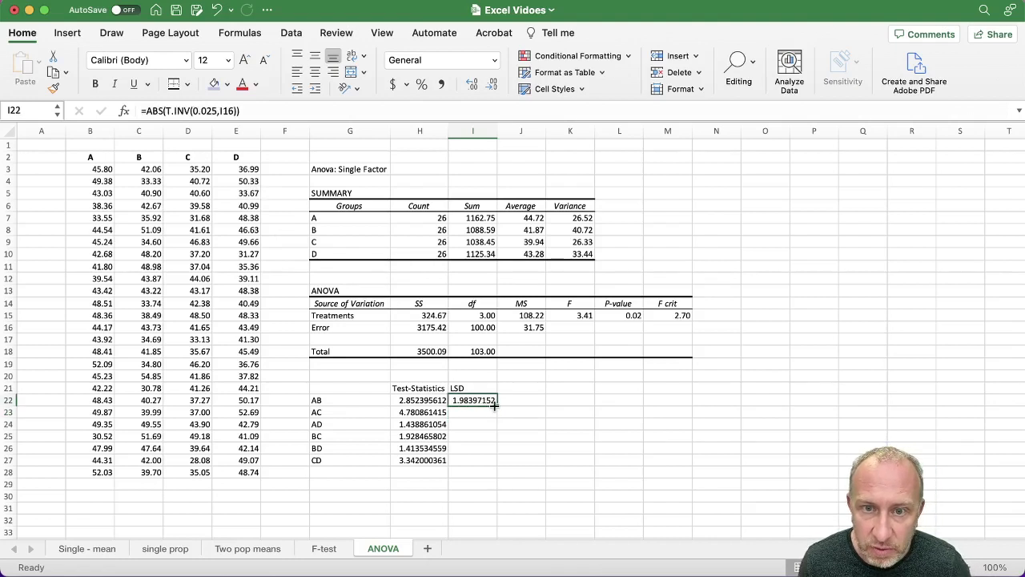
left_click_drag(497, 406, 491, 471)
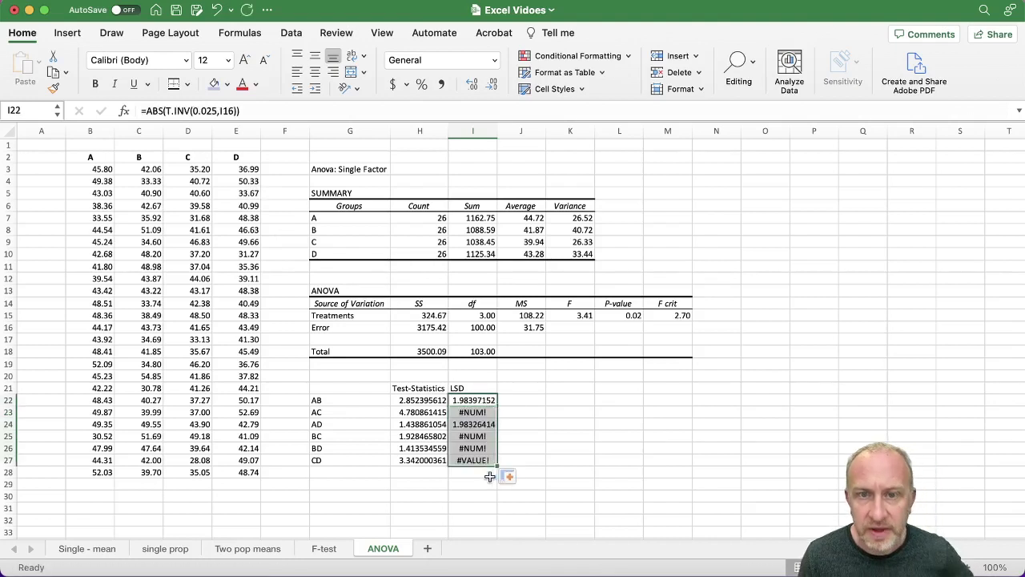
left_click_drag(486, 450, 481, 437)
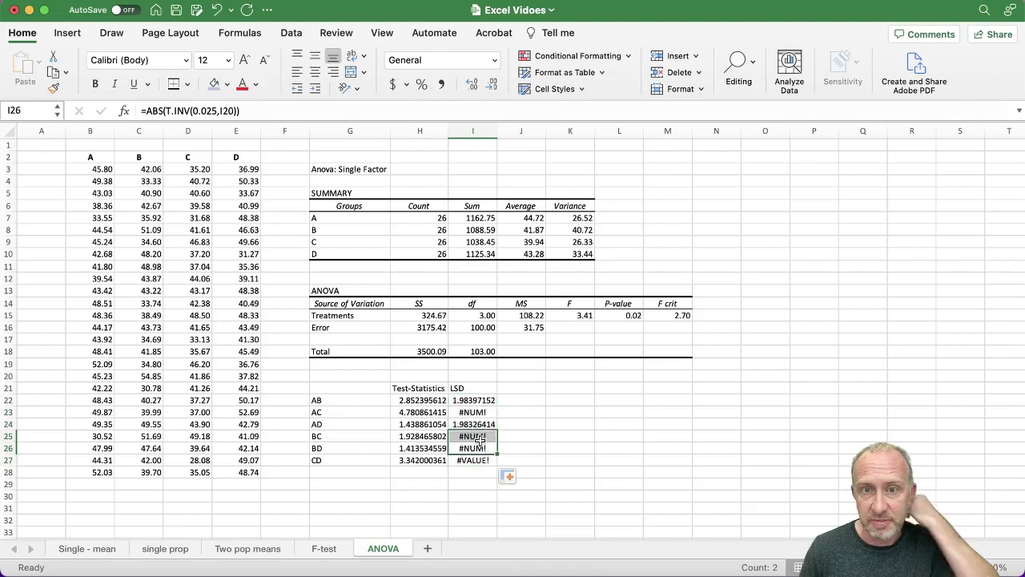
left_click(286, 113)
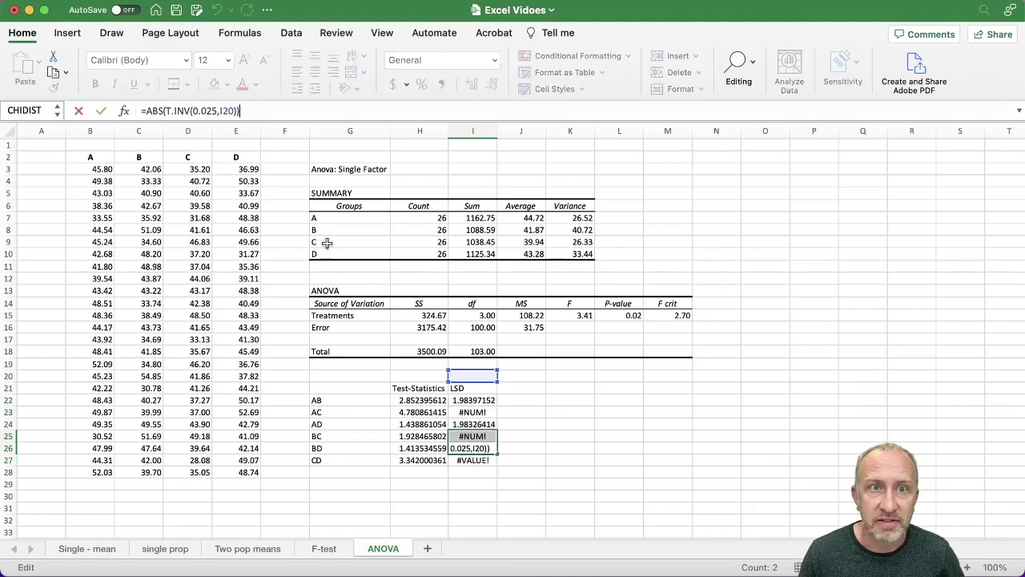
key("Escape")
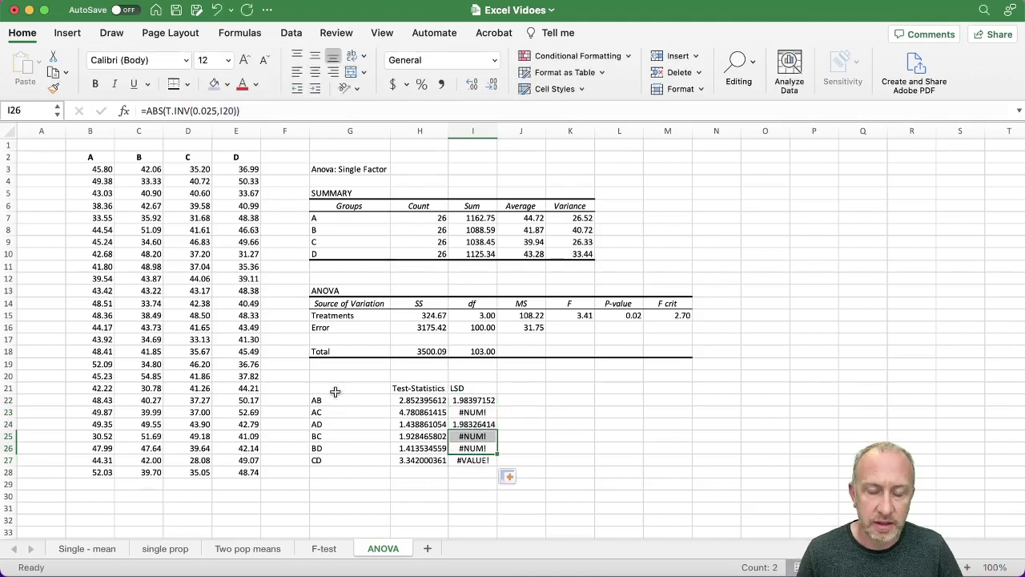
left_click(474, 423)
left_click(247, 112)
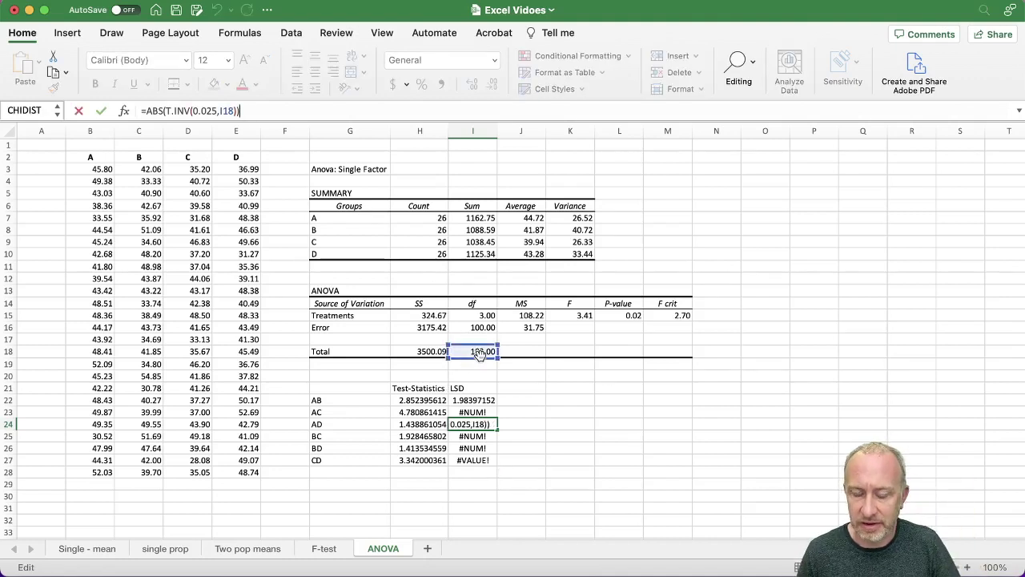
key("Return")
Make the degrees-of-freedom reference in the I22 formula absolute as $I$16.
left_click(475, 400)
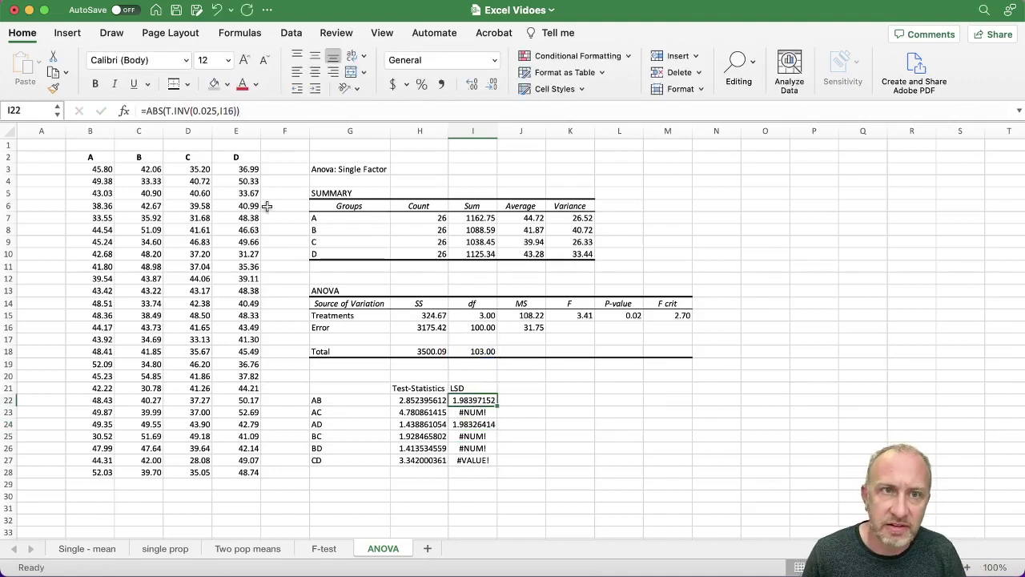
left_click(233, 111)
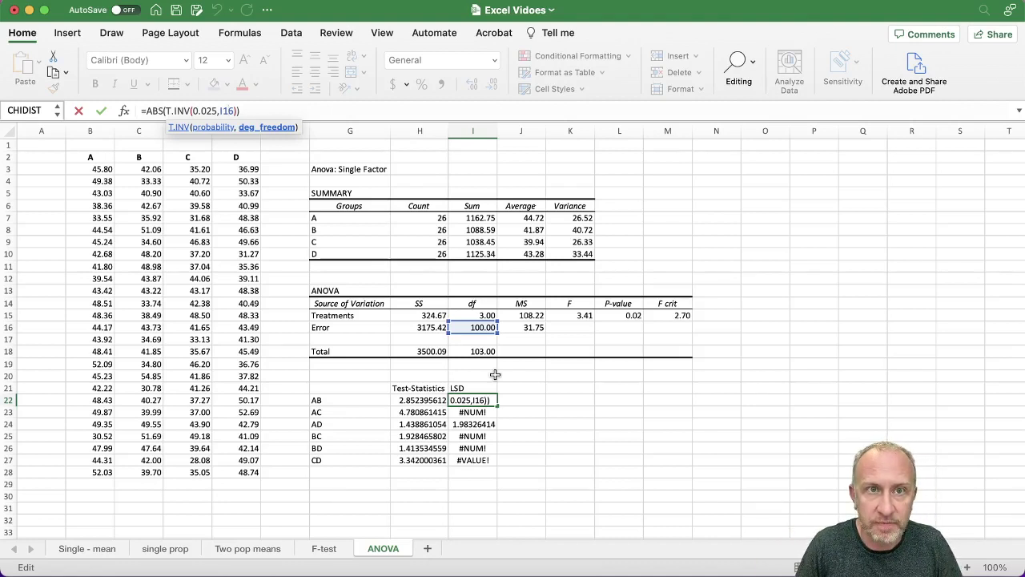
key("F4")
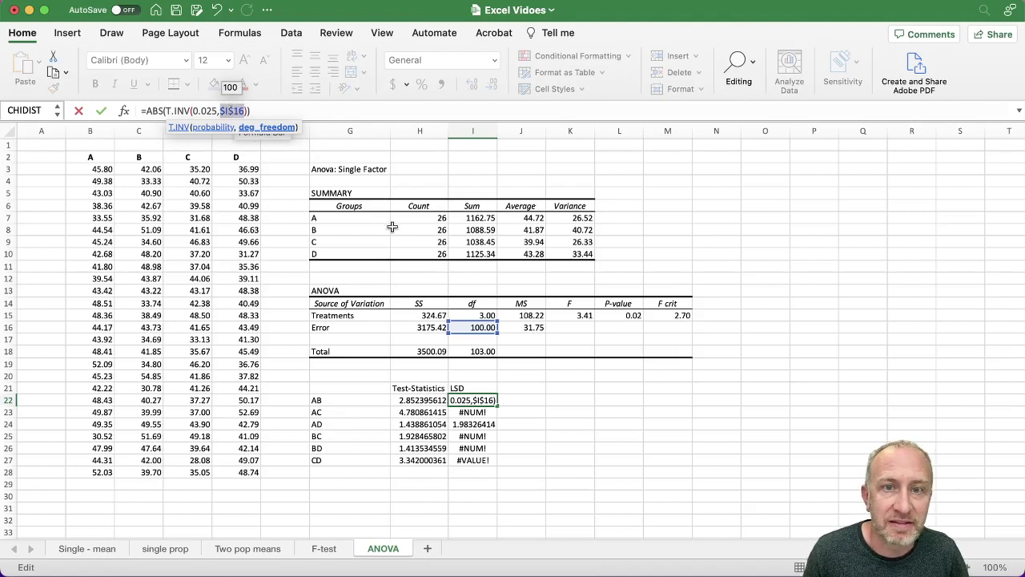
key("Return")
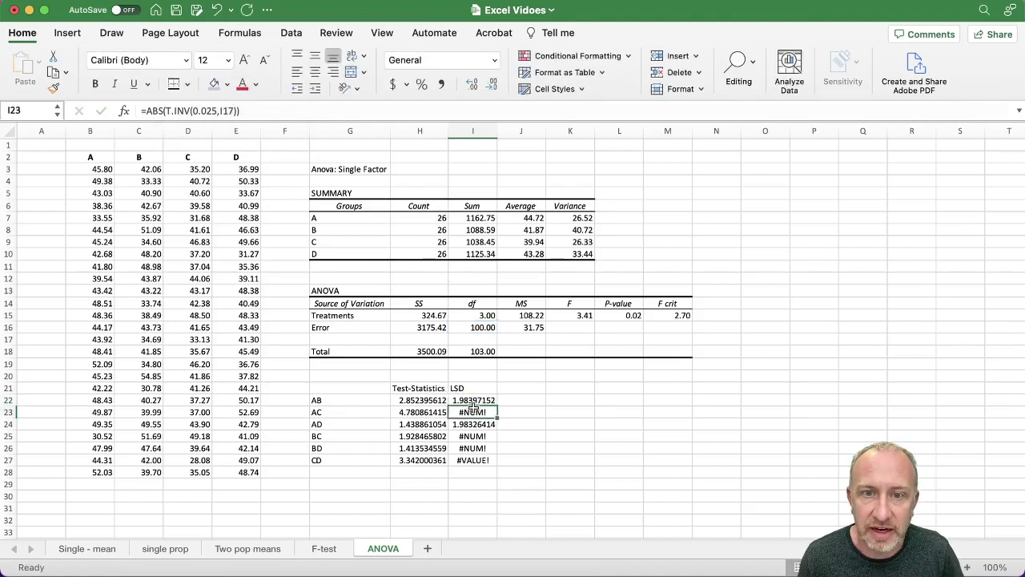
Copy the I22 formula down through I27 for the remaining pairs and check the reference in the copied BD cell.
left_click(472, 399)
left_click_drag(498, 406, 495, 460)
left_click(481, 403)
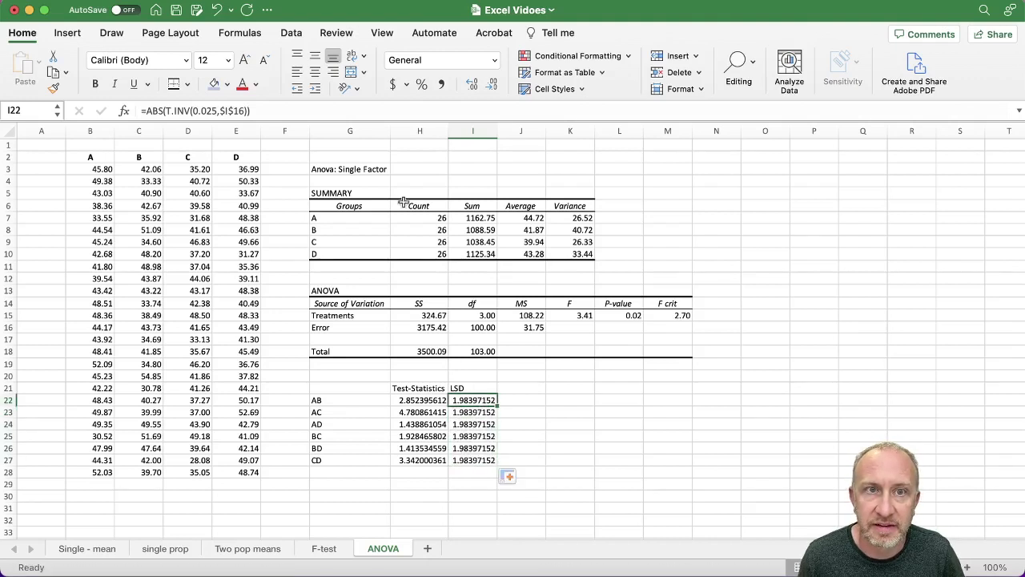
key("F2")
left_click(490, 448)
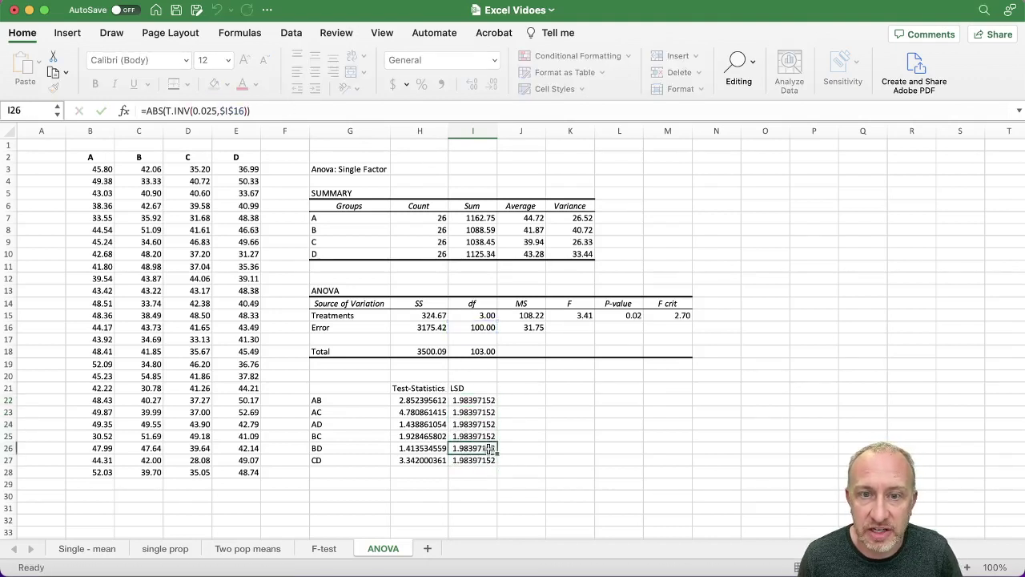
left_click(366, 110)
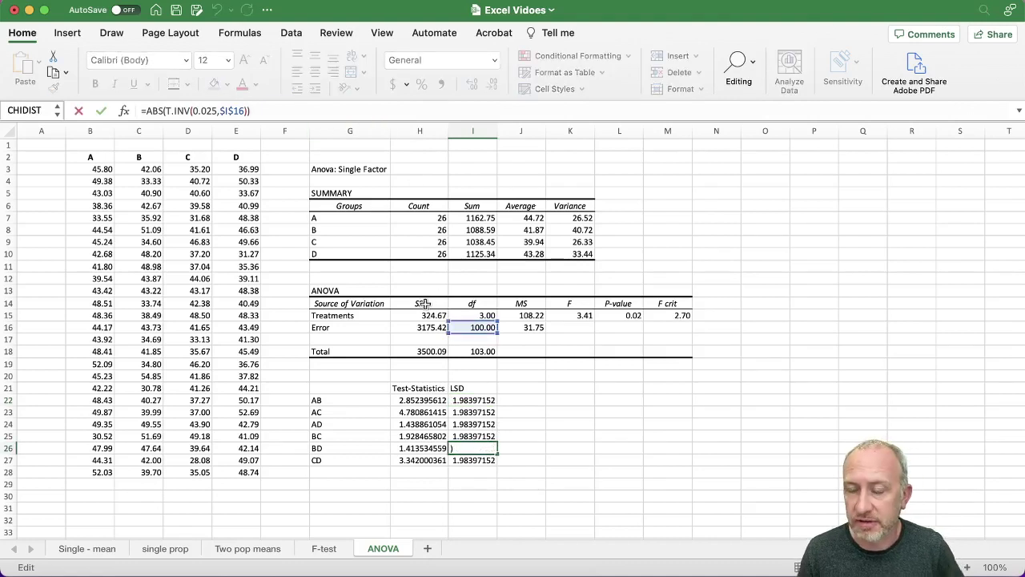
Extend the I22 LSD formula to multiply the T.INV term by a bracketed absolute reference to the error mean square, $J$16.
left_click(471, 398)
left_click(260, 112)
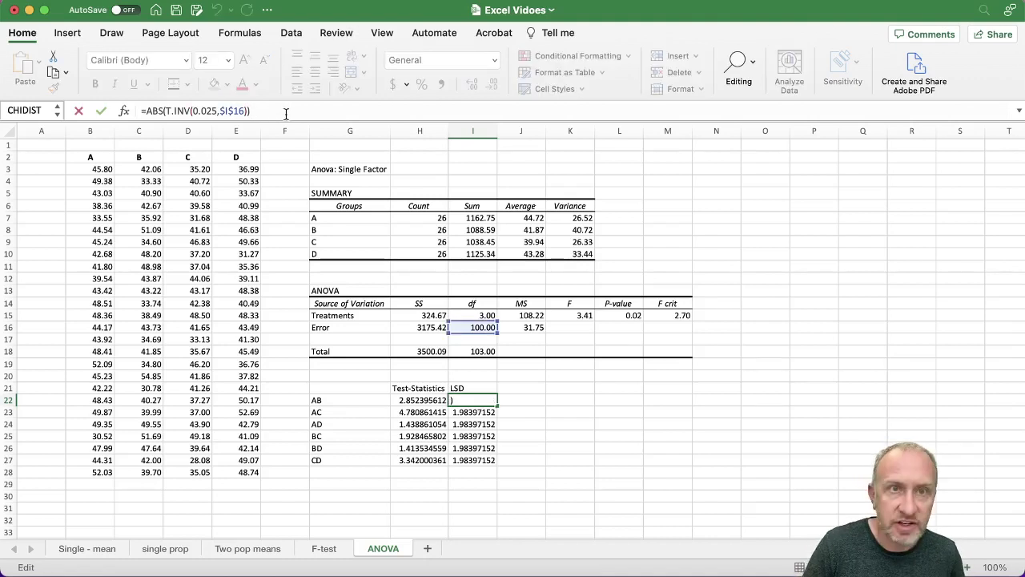
key("BackSpace")
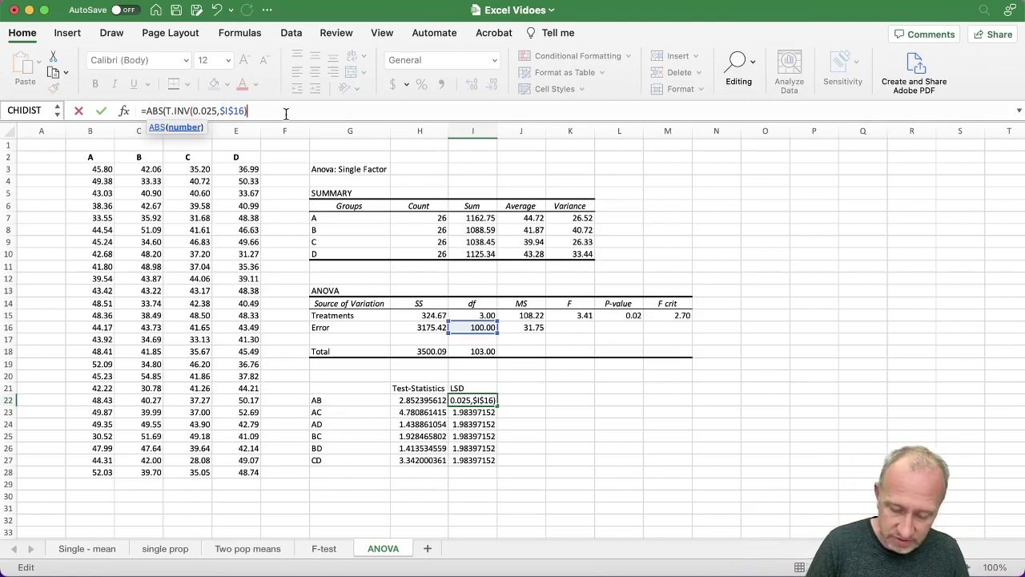
type("*")
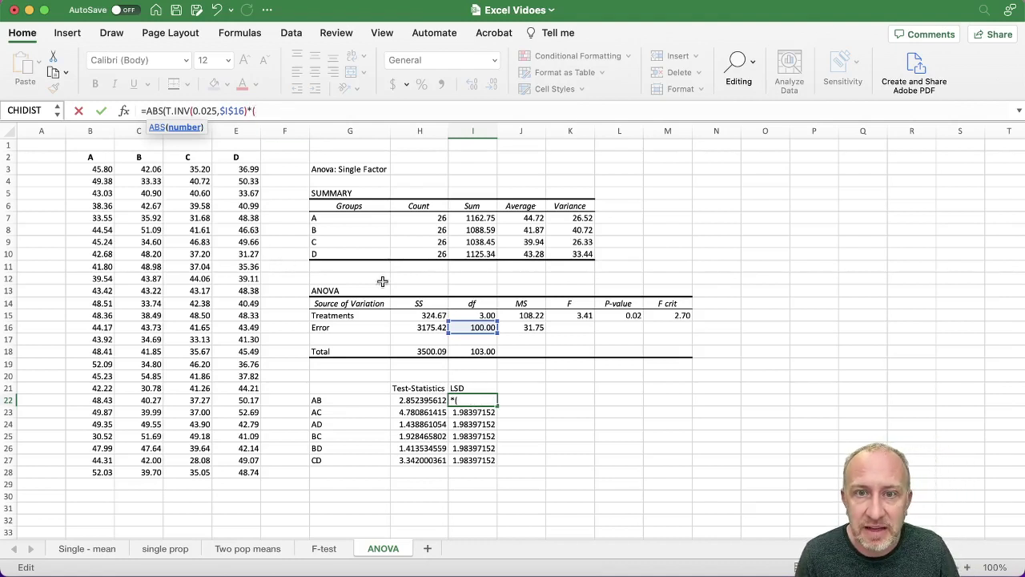
type("(")
left_click(525, 327)
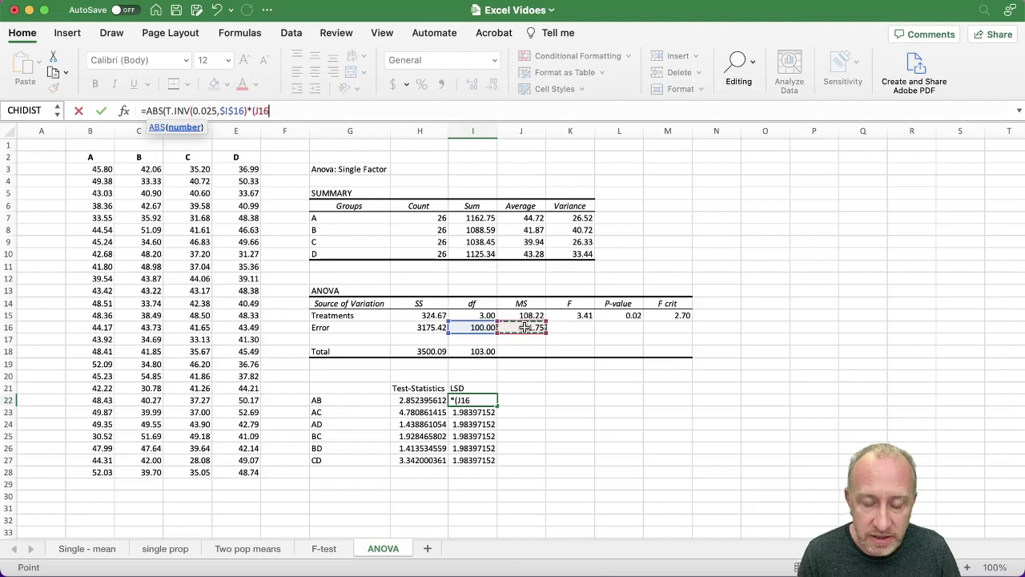
key("F4")
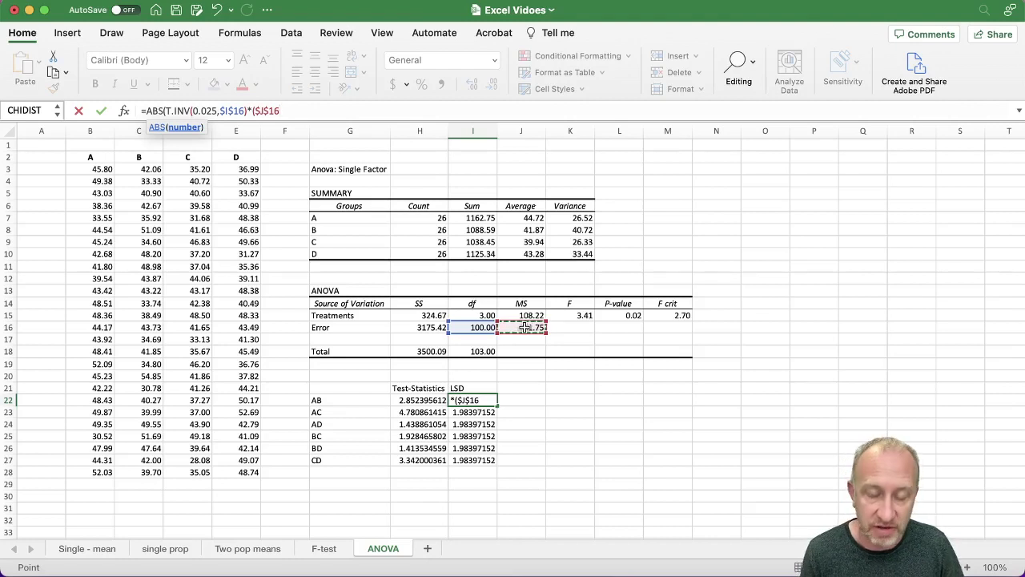
Complete the I22 formula by multiplying $J$16 by (1/26+1/26) inside the closing brackets.
type("*(")
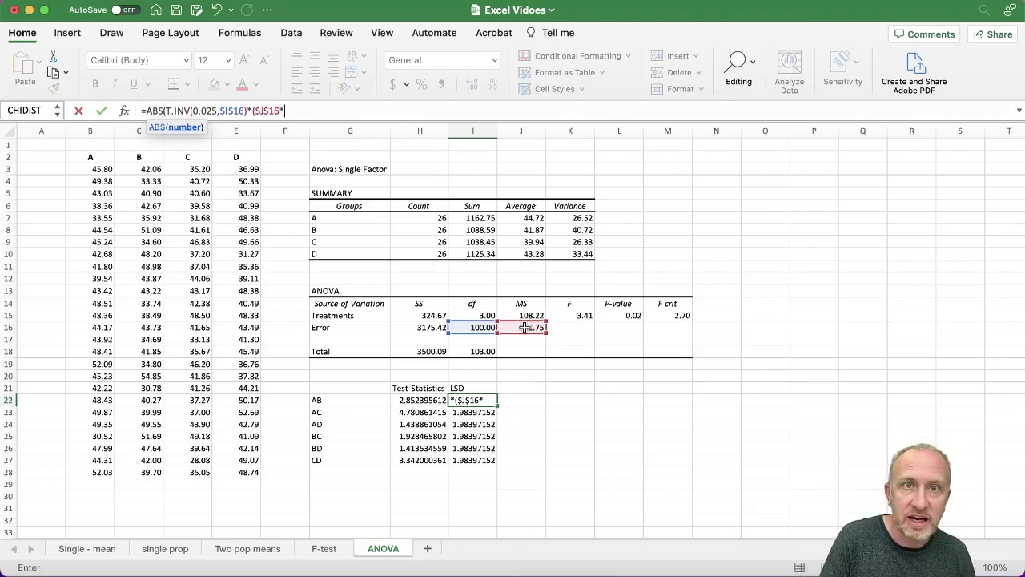
type("1")
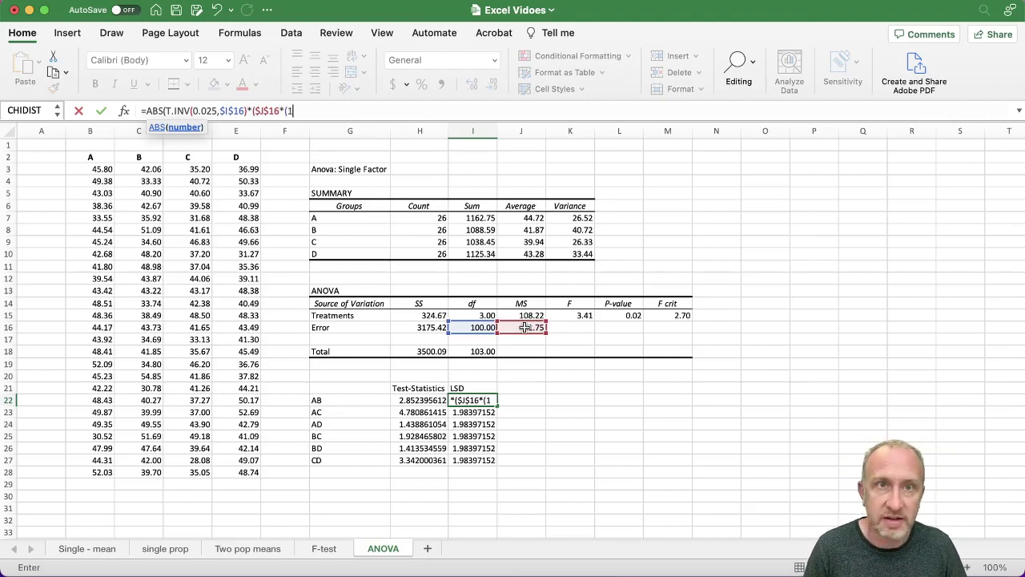
type("/")
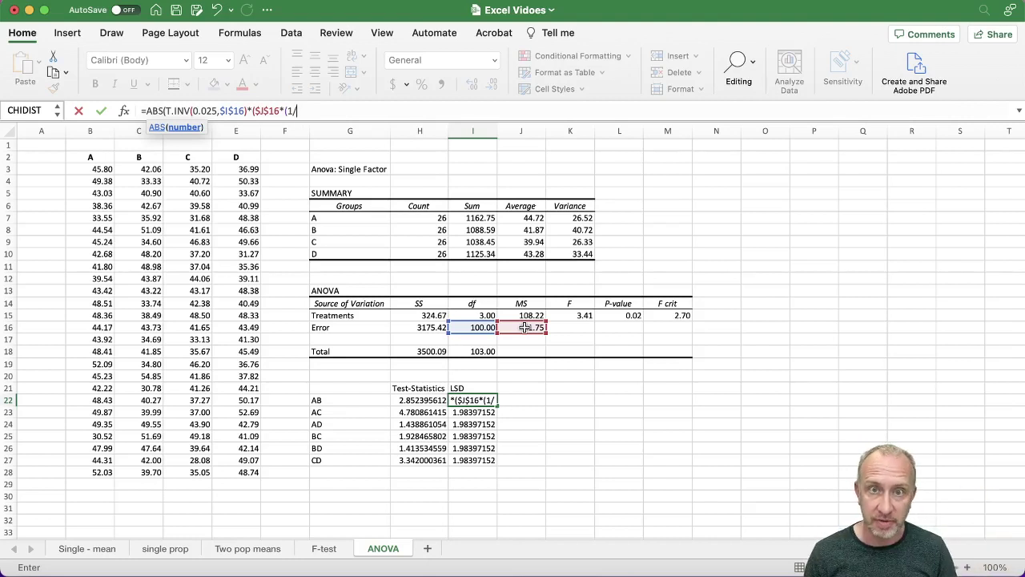
type("26")
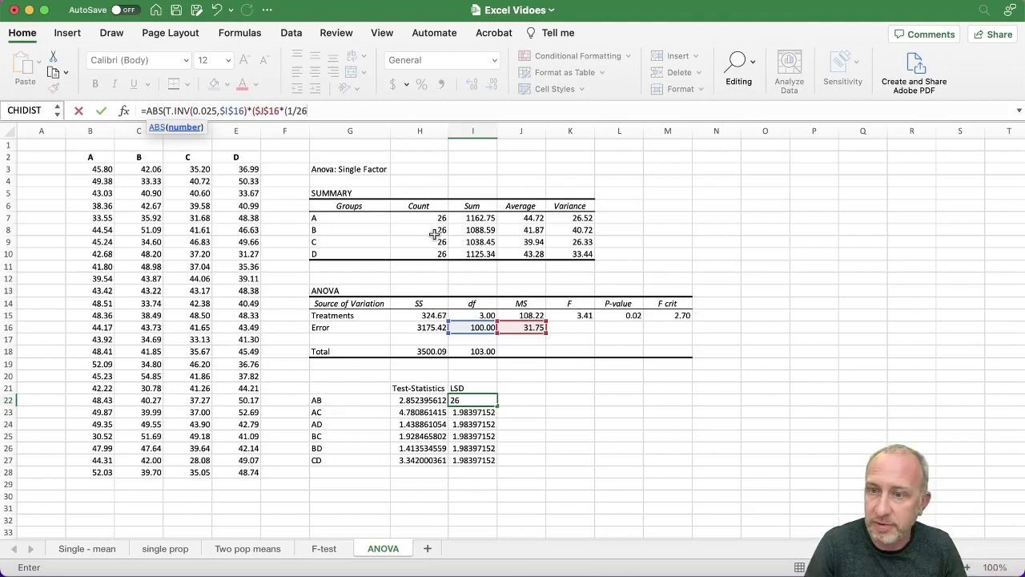
type("+1/26")
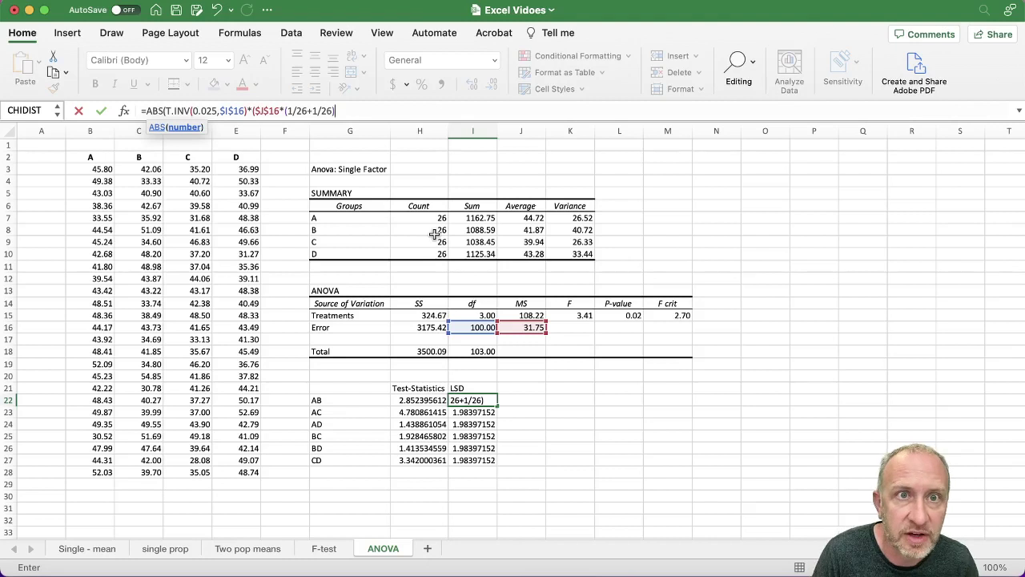
type(")")
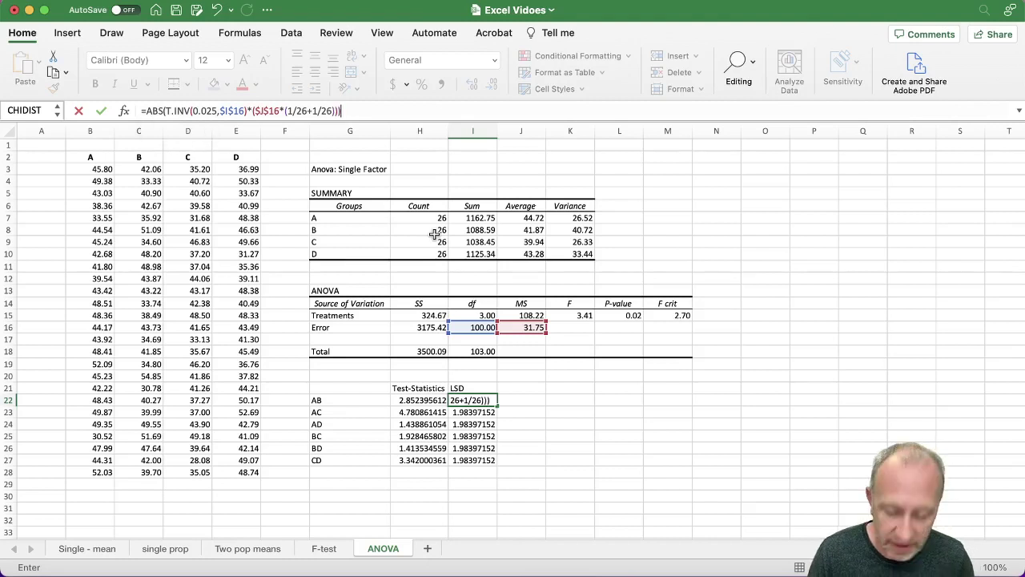
key("Return")
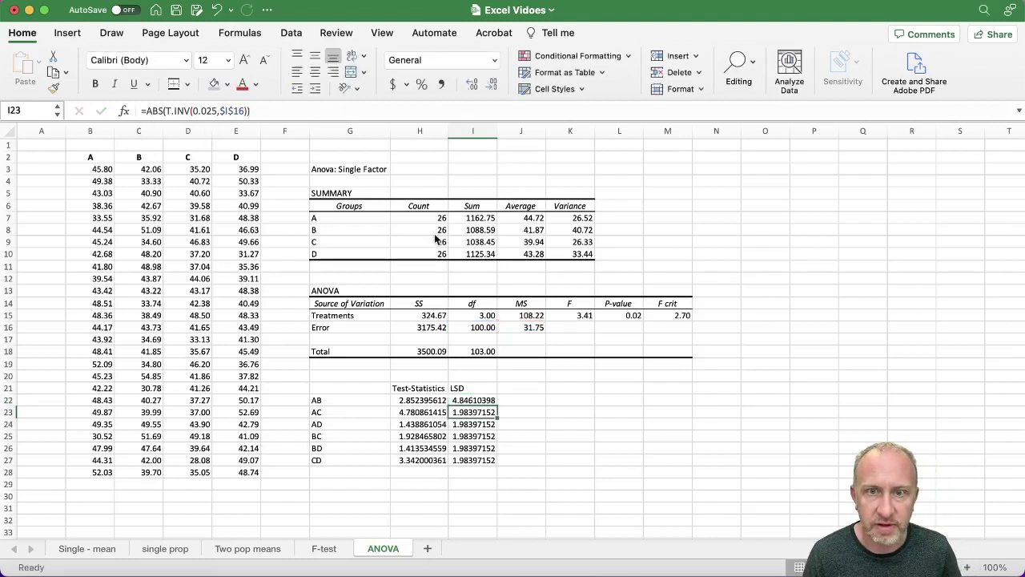
Wrap the error term in I22 in a square root so the formula reads =ABS(T.INV(0.025,$I$16)*SQRT($J$16*(1/26+1/26))).
left_click(473, 400)
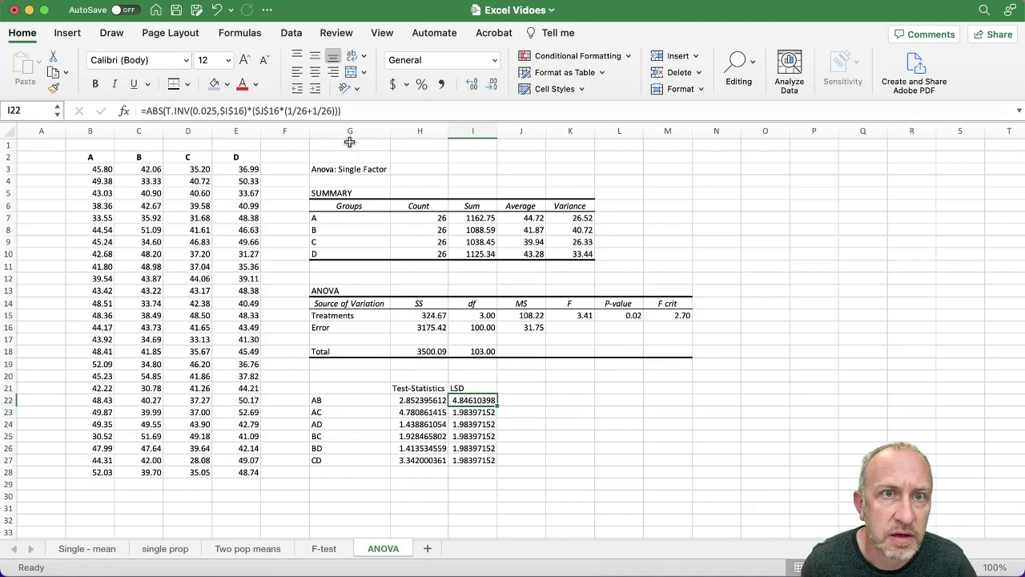
left_click(350, 112)
left_click(251, 113)
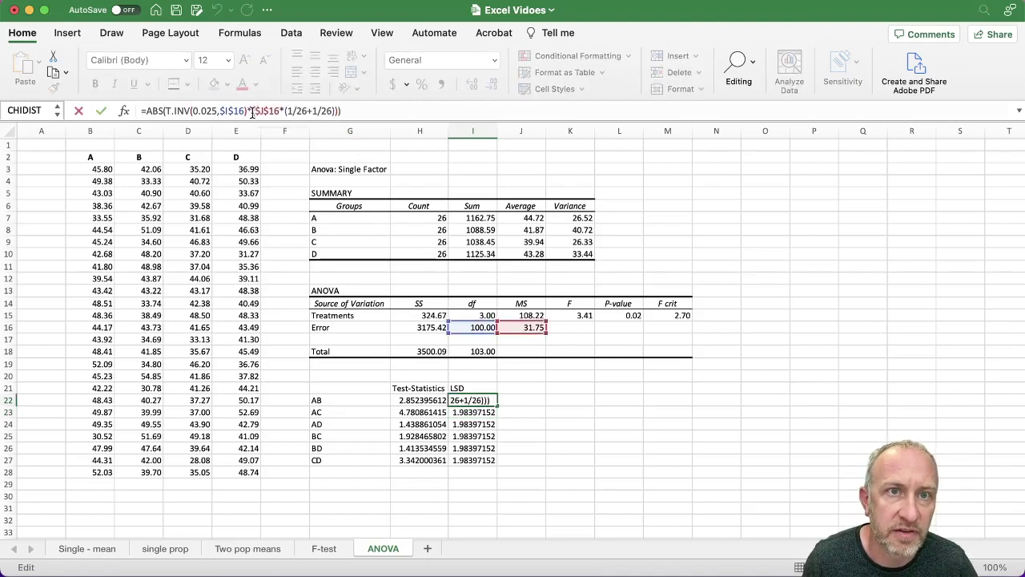
type("(")
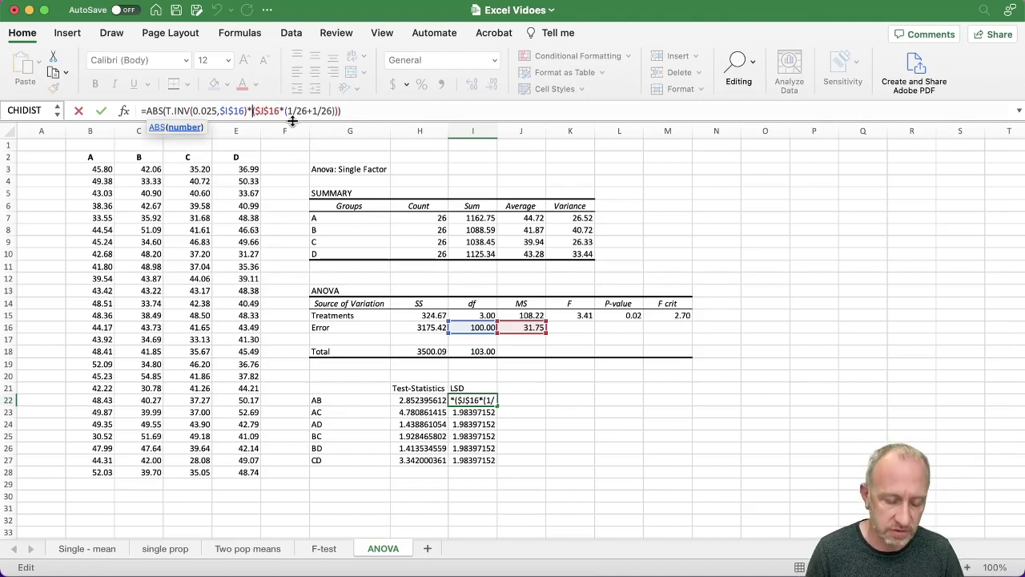
type("sqrt(")
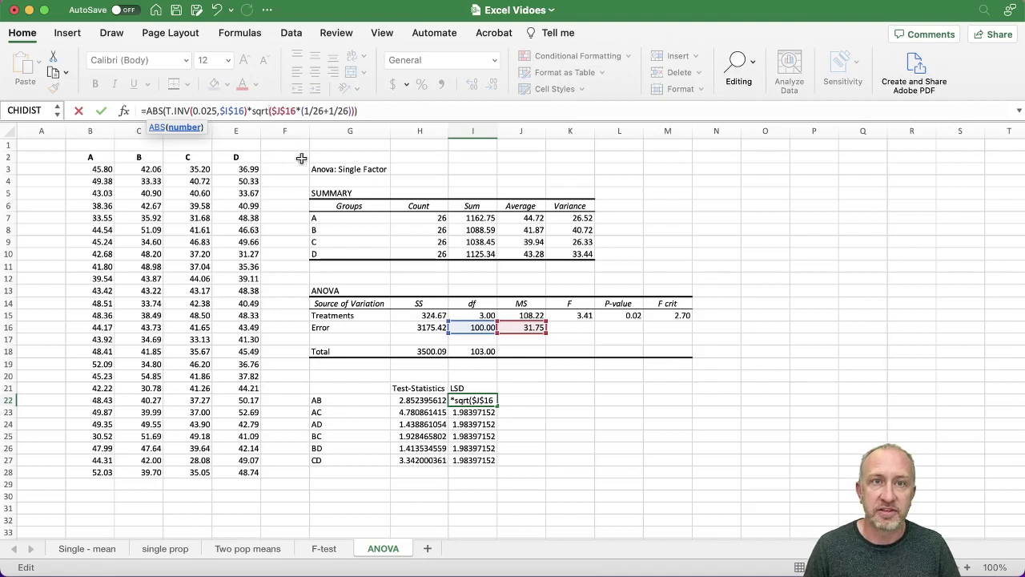
left_click(276, 111)
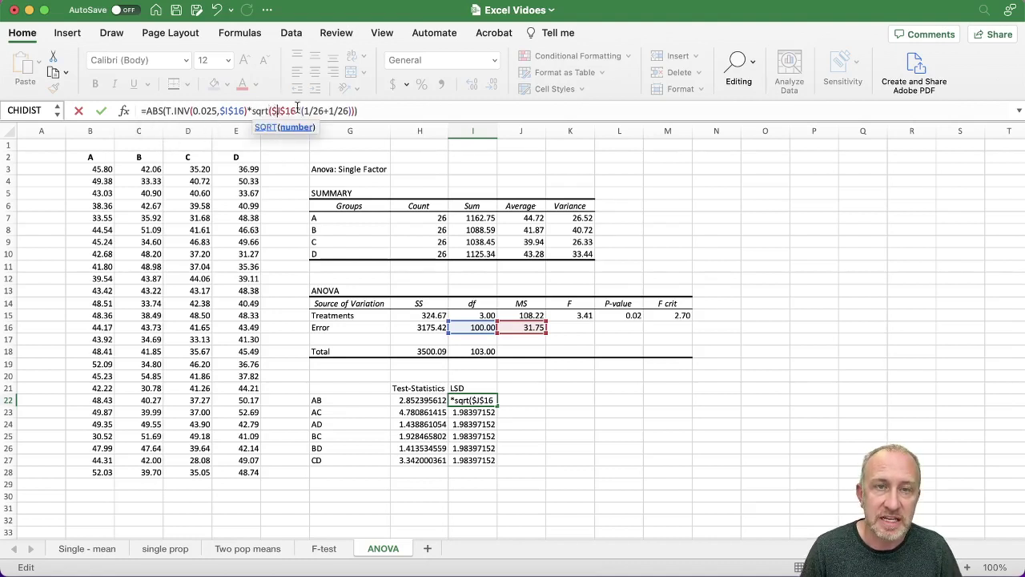
left_click(365, 110)
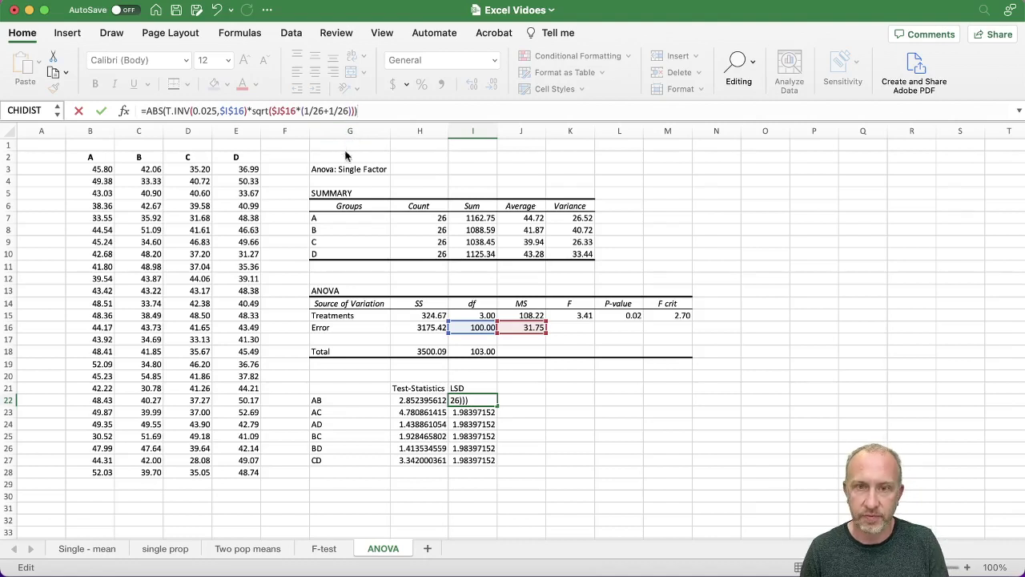
key("Return")
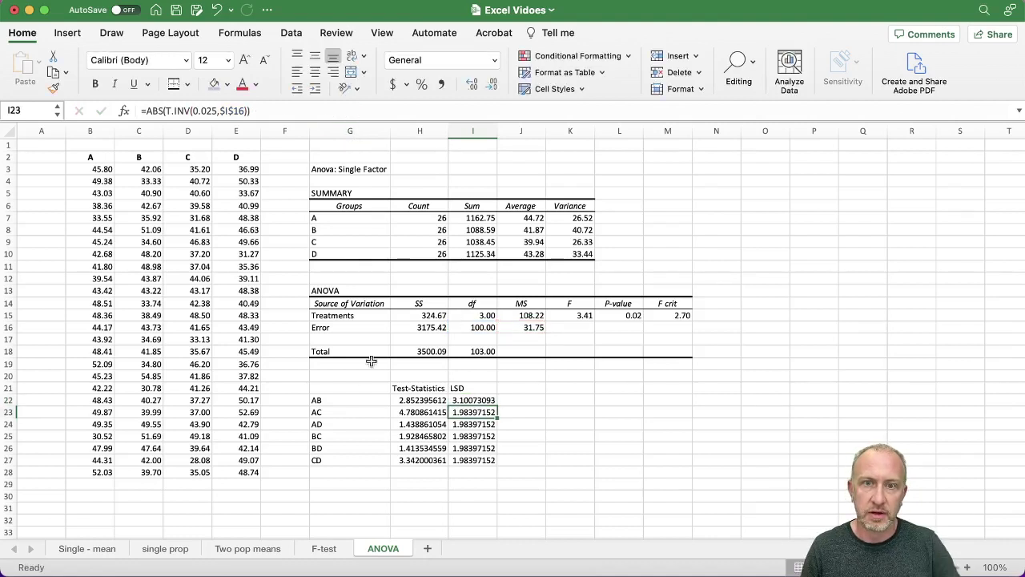
Review the I22 LSD formula, copy it down through I27, and check the copied formula in the AD row.
left_click(472, 400)
left_click(385, 112)
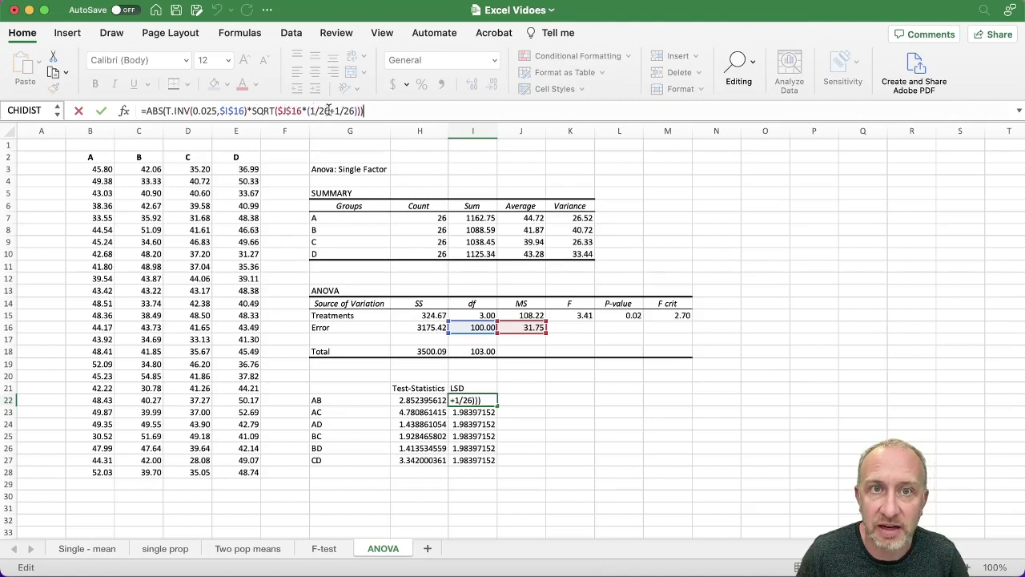
key("Return")
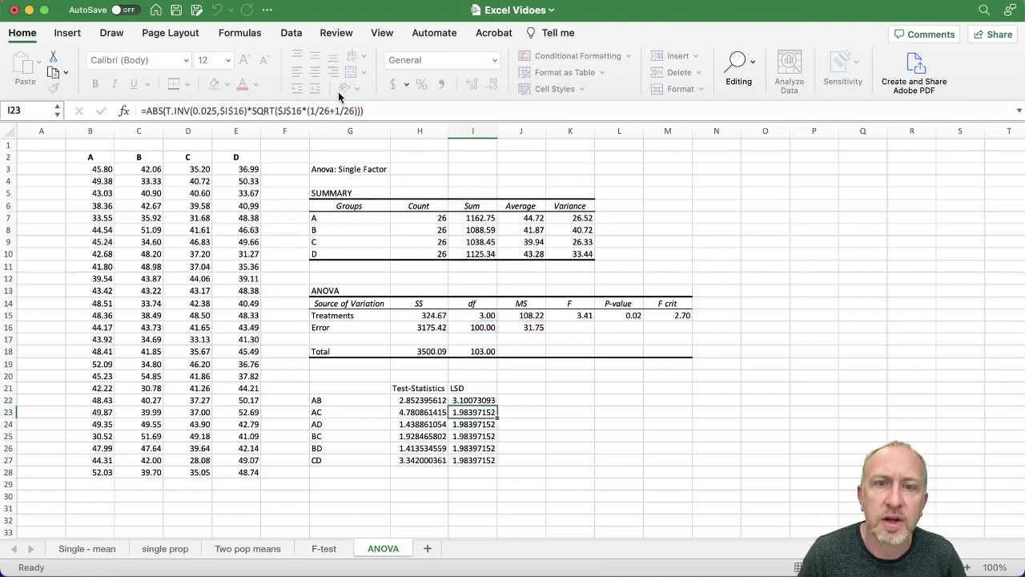
left_click(488, 405)
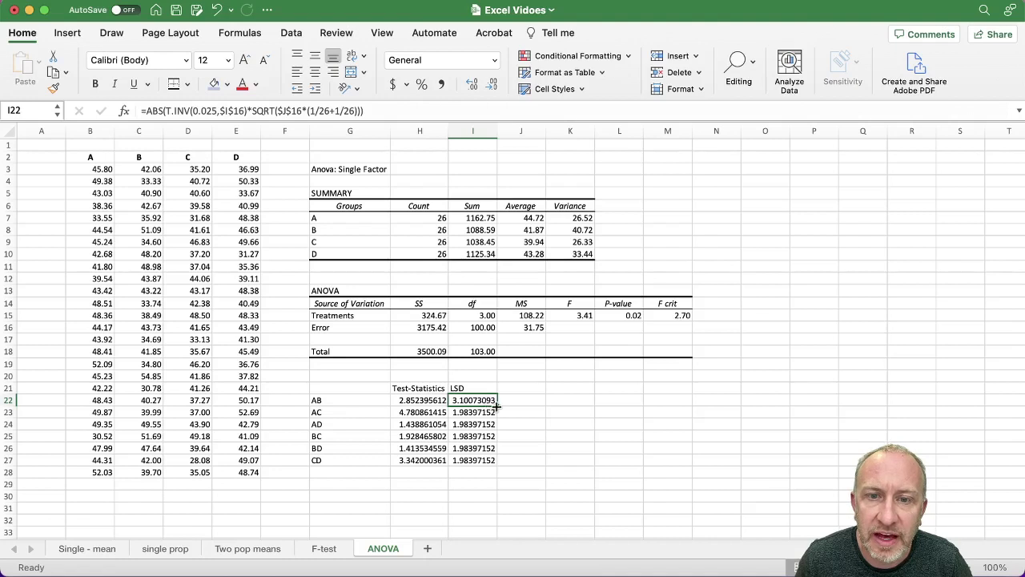
double_click(496, 405)
left_click(477, 412)
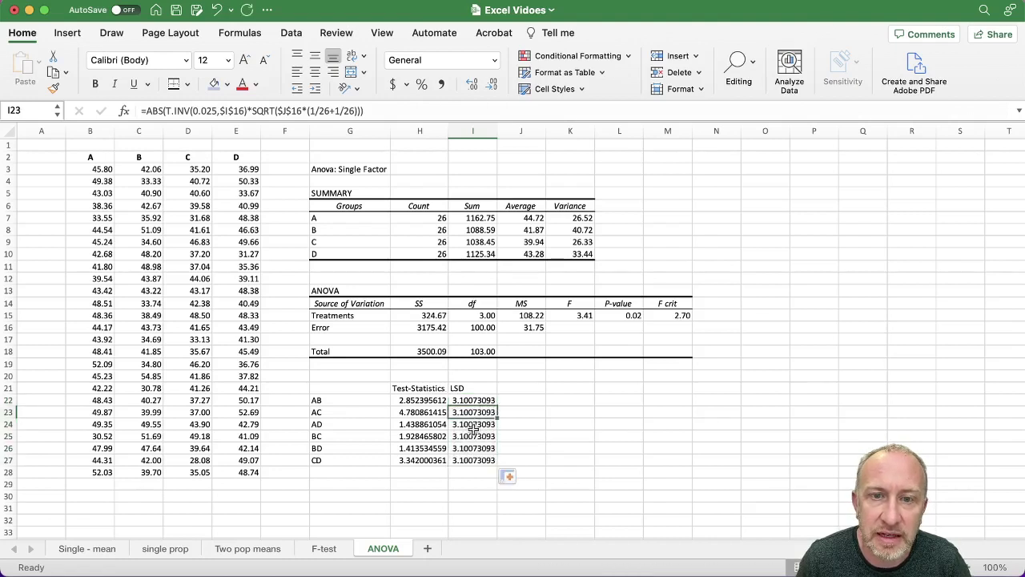
left_click(474, 424)
left_click(374, 110)
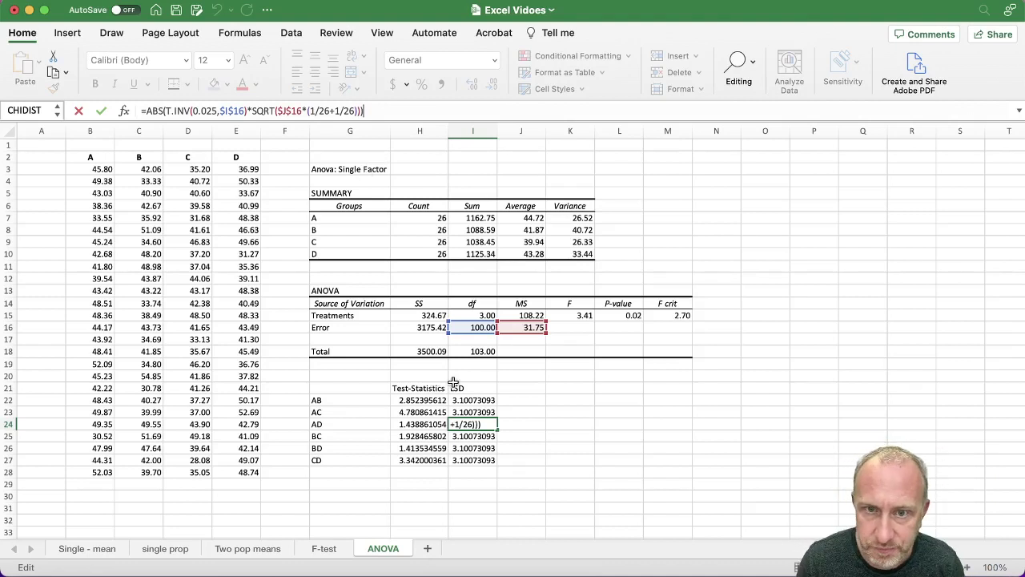
Add the heading Conclusion in J21 beside the LSD column.
left_click(524, 390)
type("Conclusion")
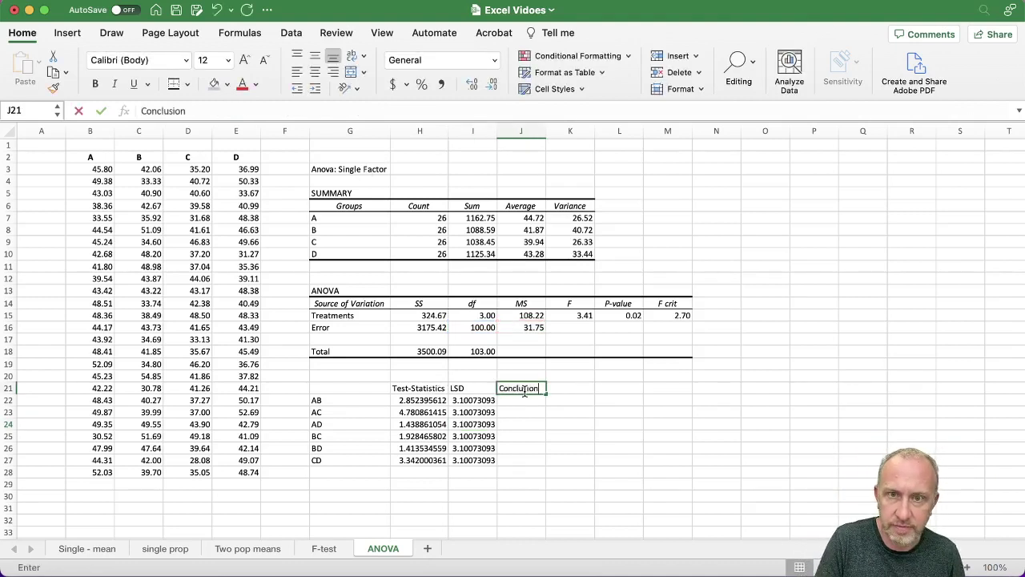
key("Return")
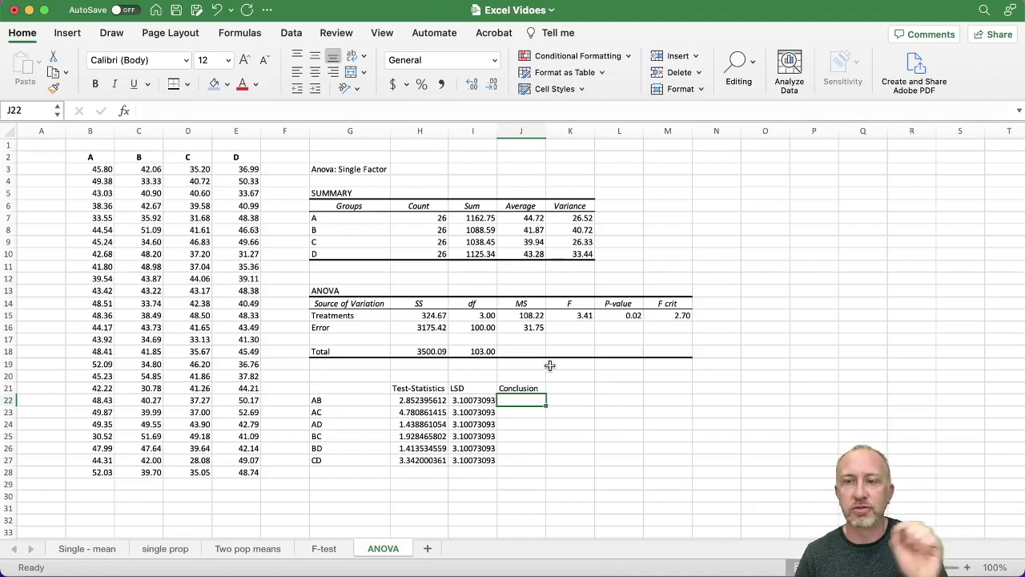
Compare the AB test statistic with its LSD, and enter the conclusions DNR for AB in J22 and R for AC in J23.
left_click(430, 400)
left_click_drag(430, 400, 480, 400)
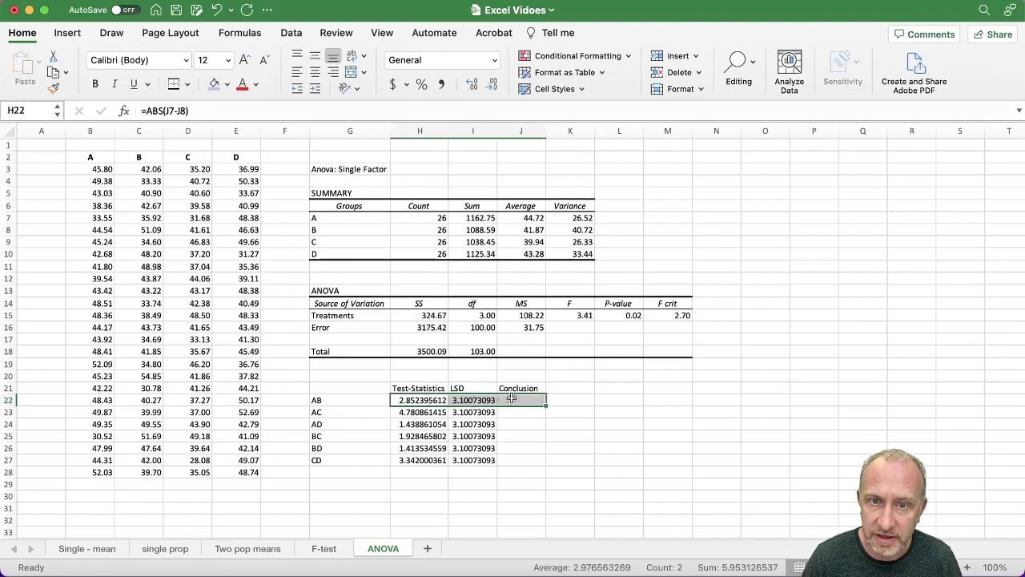
left_click(519, 400)
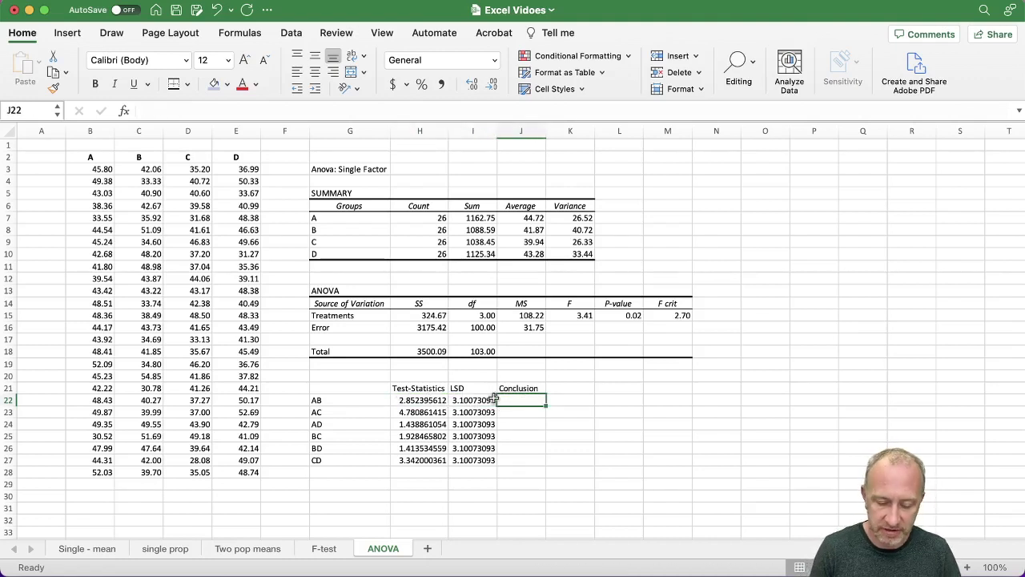
type("DNR")
key("Return")
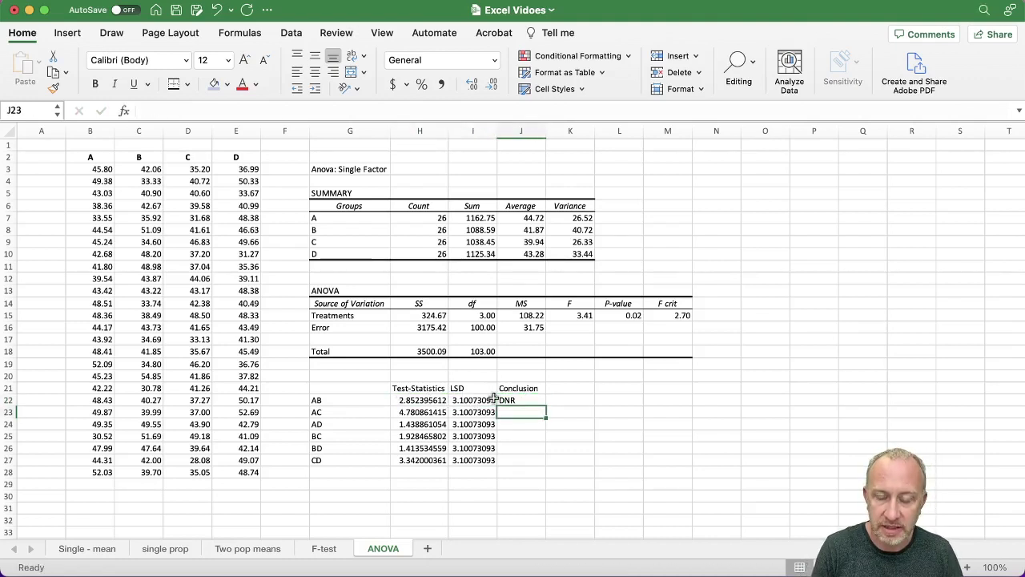
type("R")
key("Return")
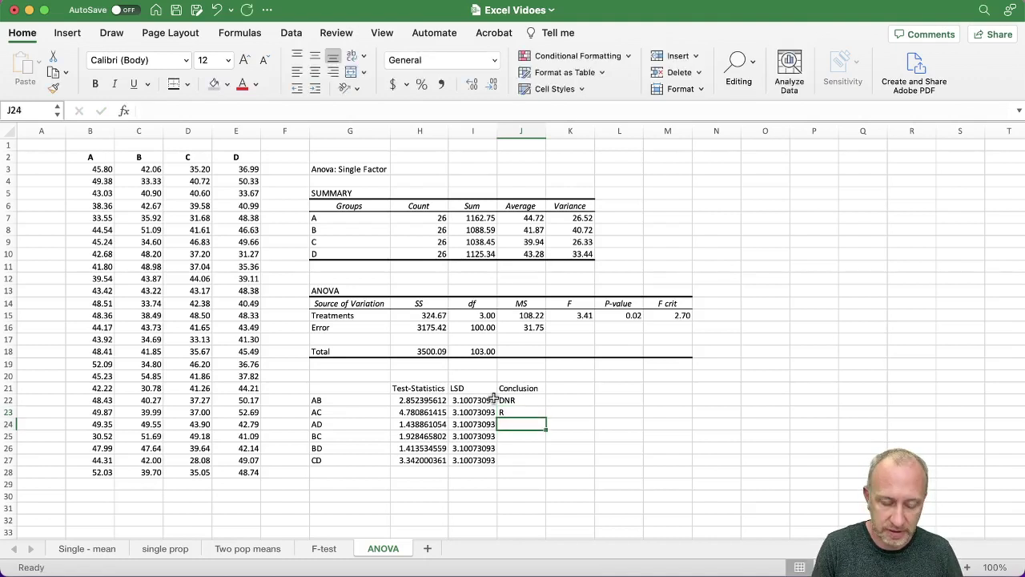
Enter the remaining conclusions in J24:J27: DNR for AD, BC and BD, and R for CD.
type("DNR")
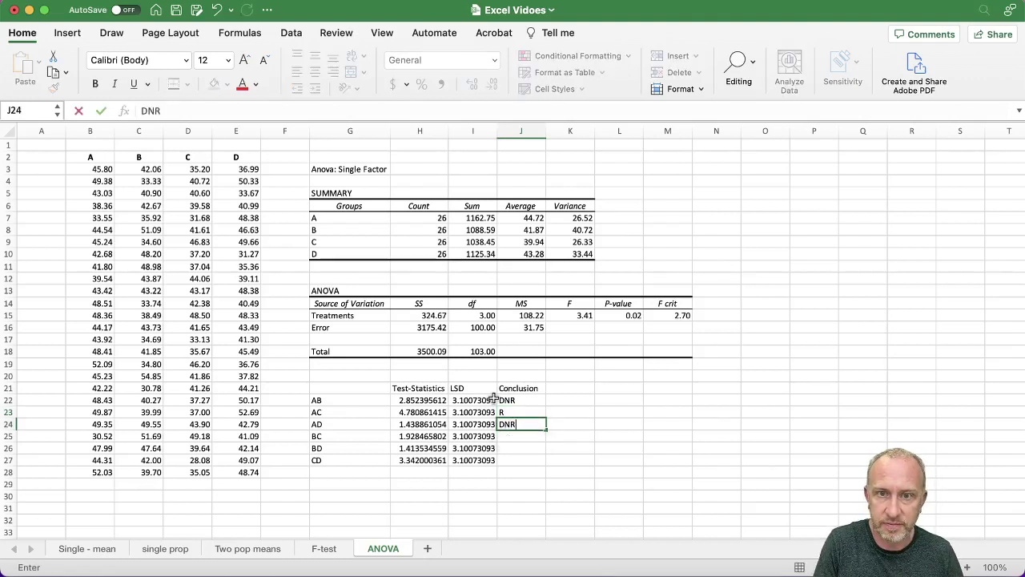
key("Return")
type("DNR")
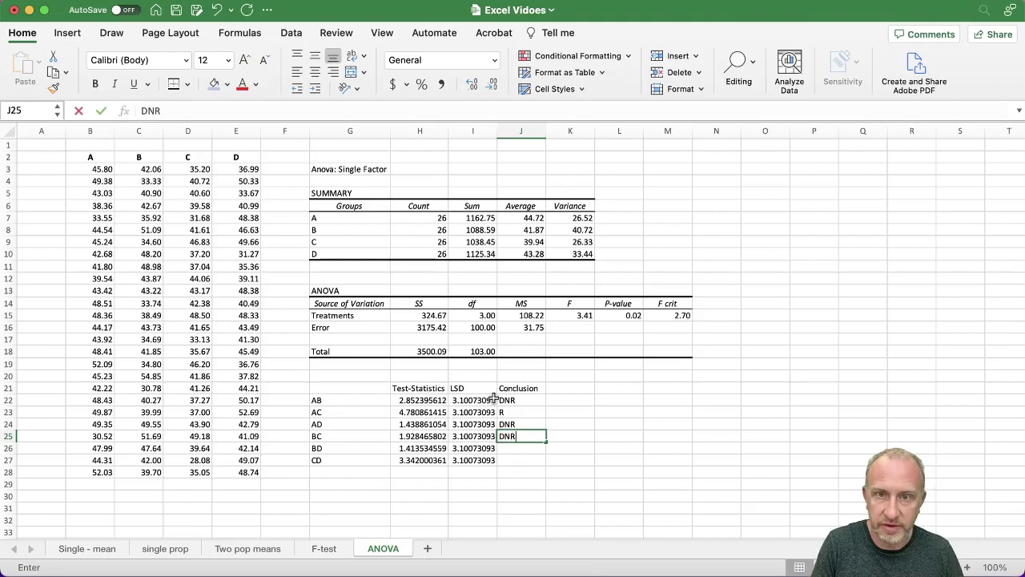
key("Return")
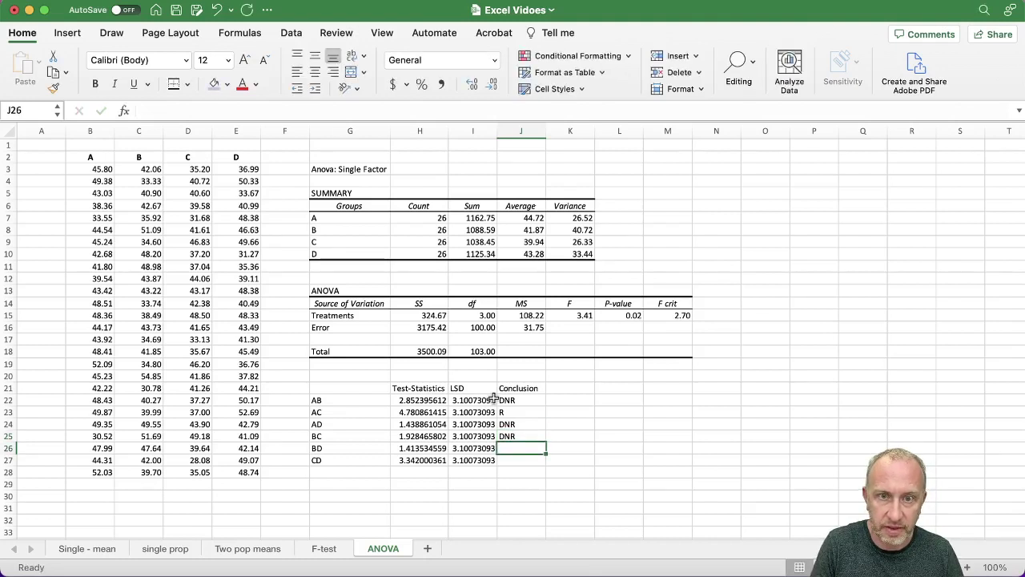
type("DNR")
key("Return")
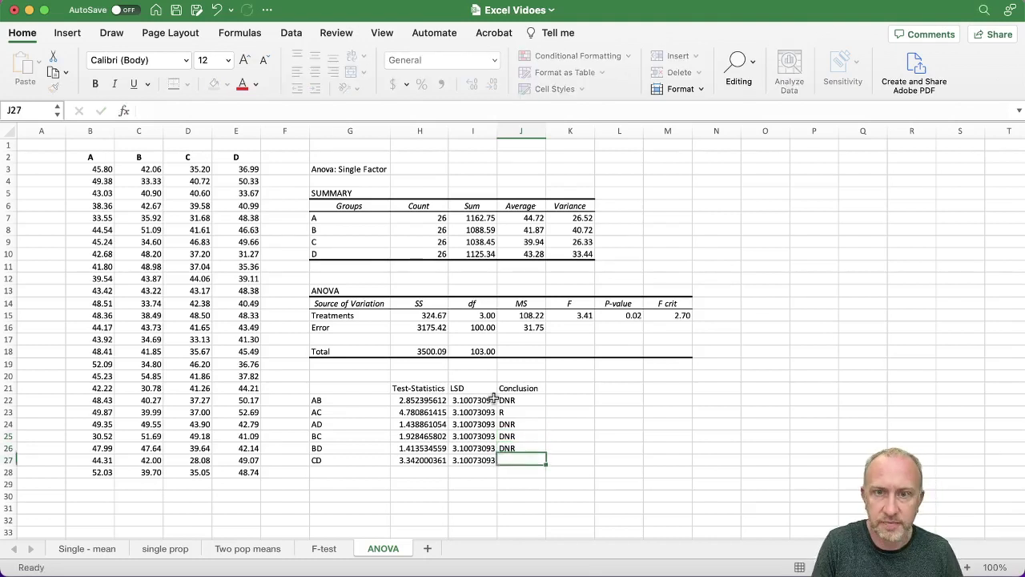
type("R")
key("Return")
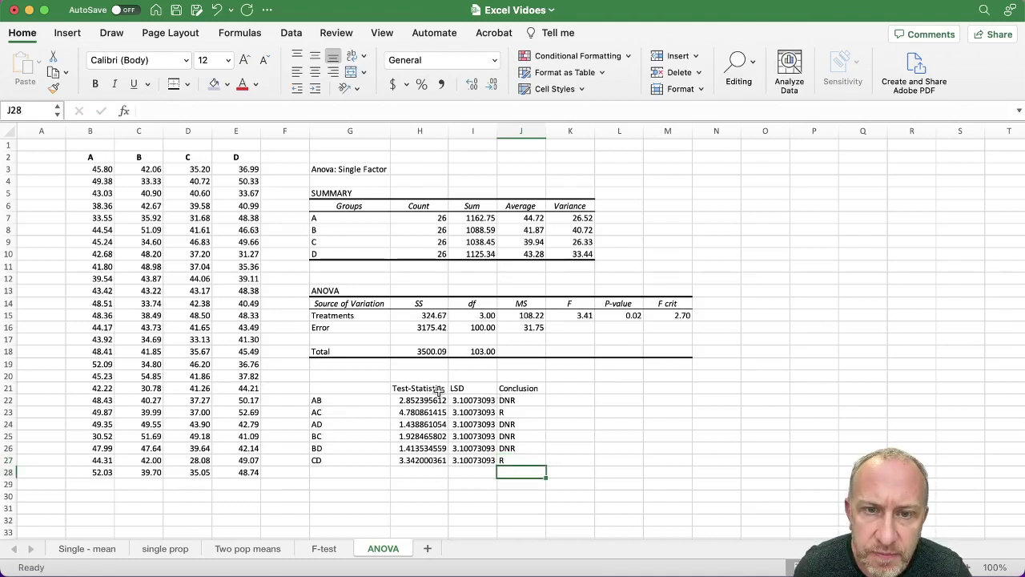
Center the test statistics, LSD values and conclusions in H22:J27, leaving them in regular weight.
left_click_drag(432, 388, 491, 387)
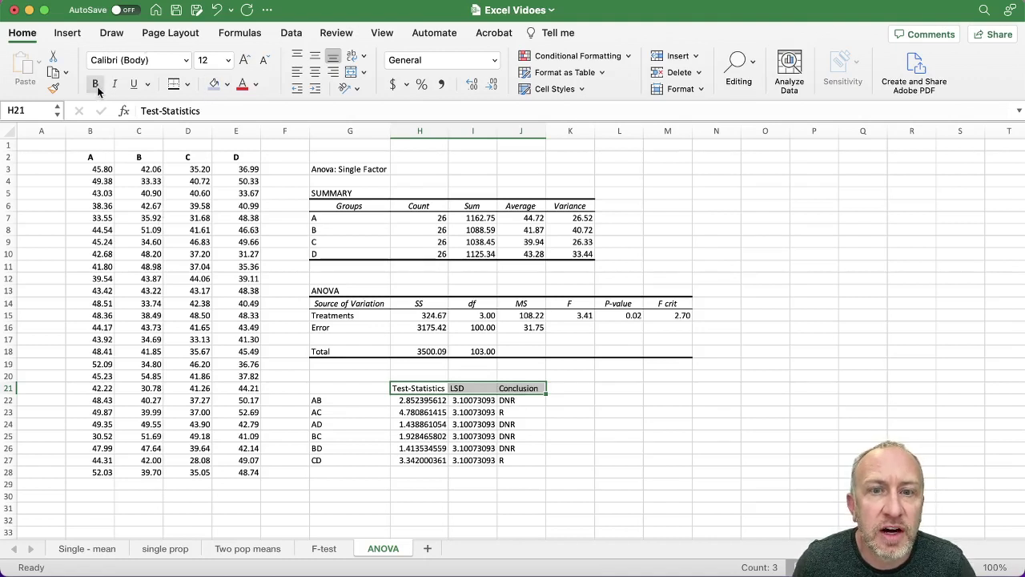
left_click(516, 373)
left_click_drag(439, 400, 511, 460)
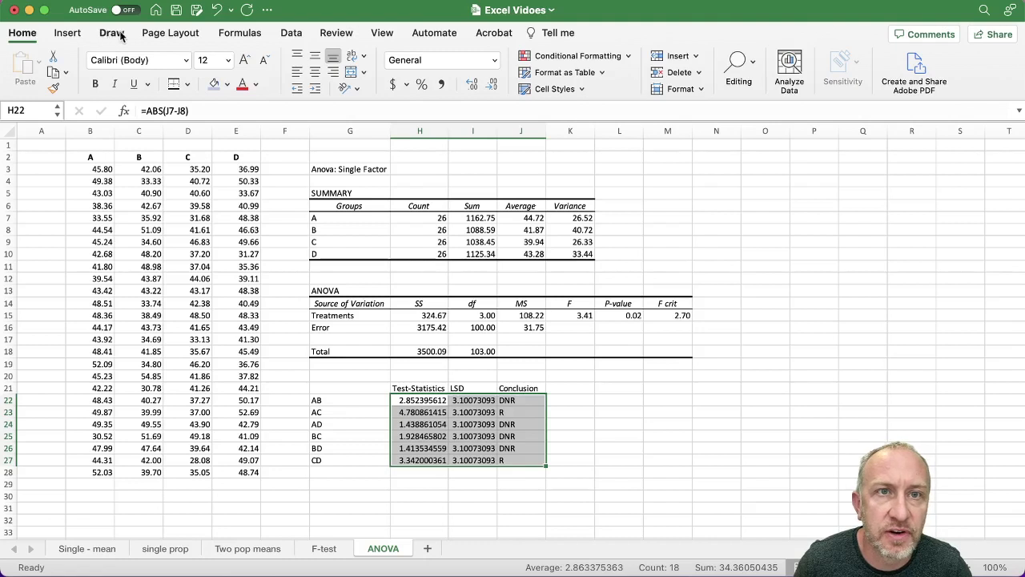
left_click(315, 75)
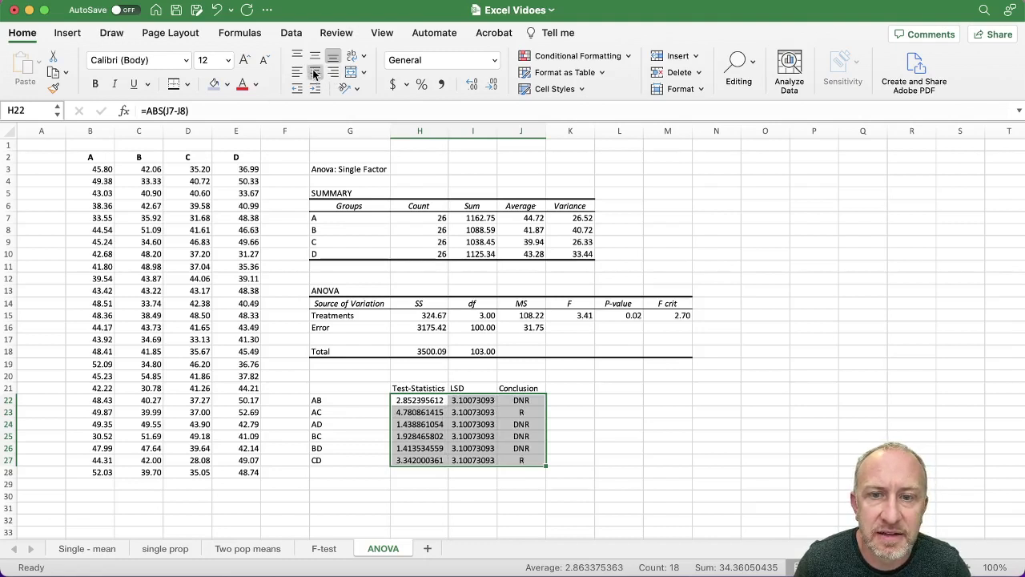
left_click(95, 84)
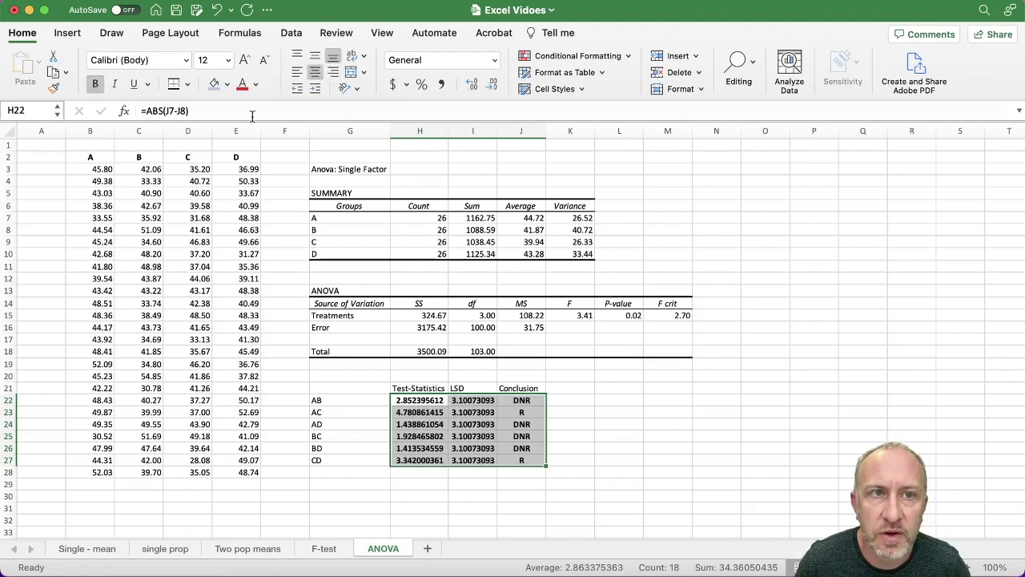
left_click(95, 84)
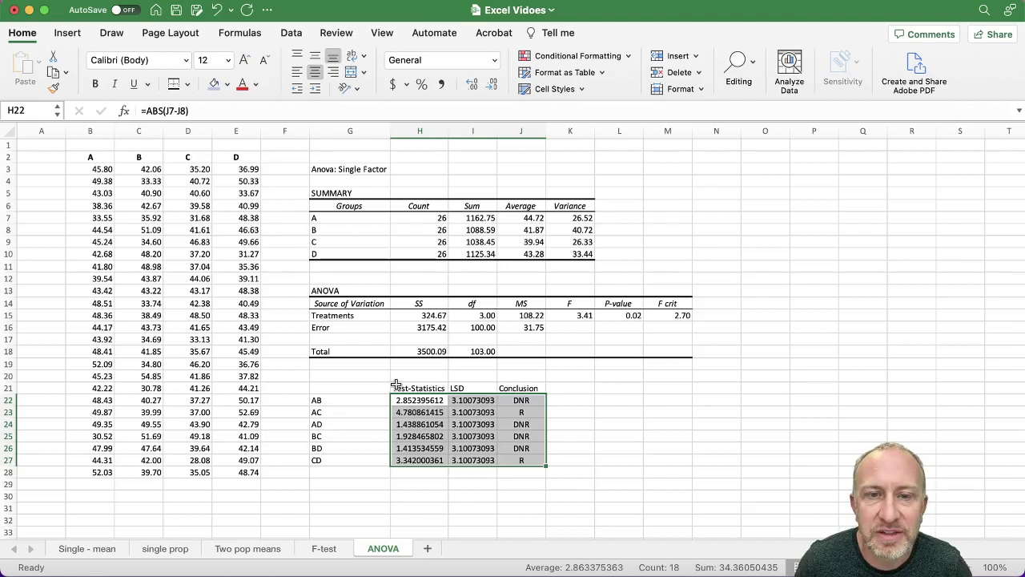
Make the Test-Statistics, LSD and Conclusion headings in H21:J21 bold.
left_click_drag(398, 387, 505, 388)
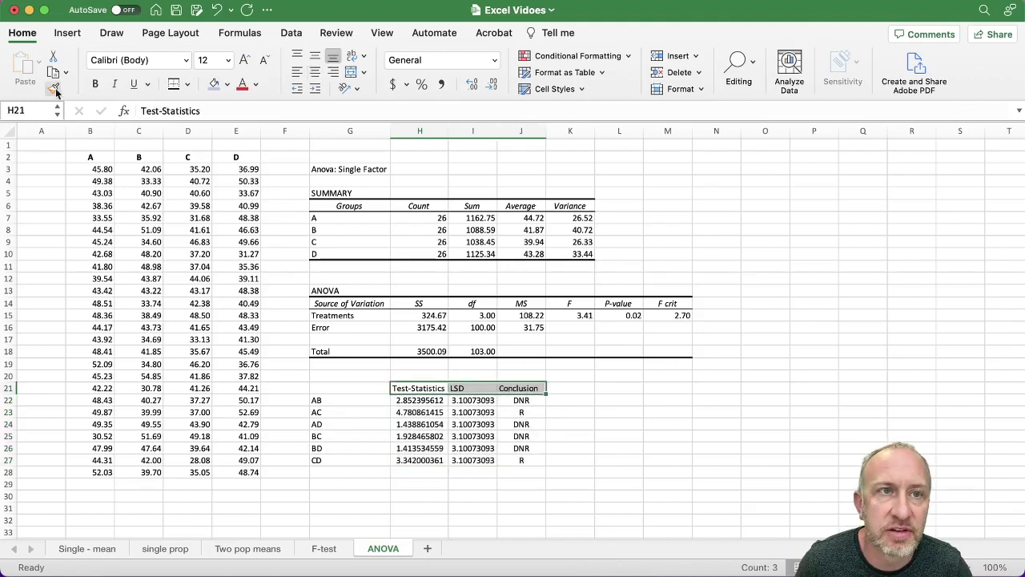
left_click(94, 83)
left_click(379, 429)
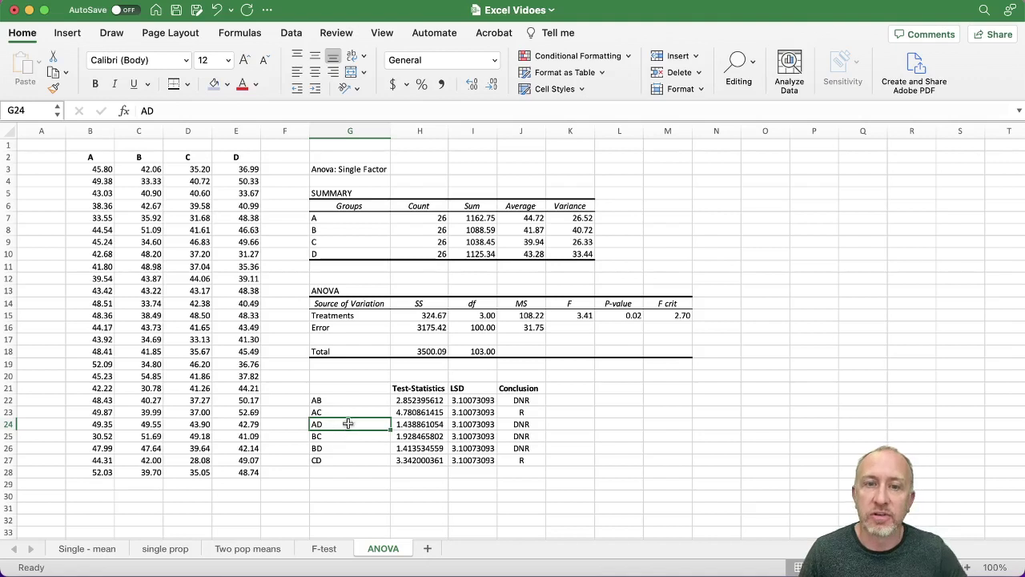
Review the test statistic, LSD and conclusion for the pairs AB, AC and CD.
left_click_drag(400, 400, 524, 401)
left_click_drag(424, 412, 503, 413)
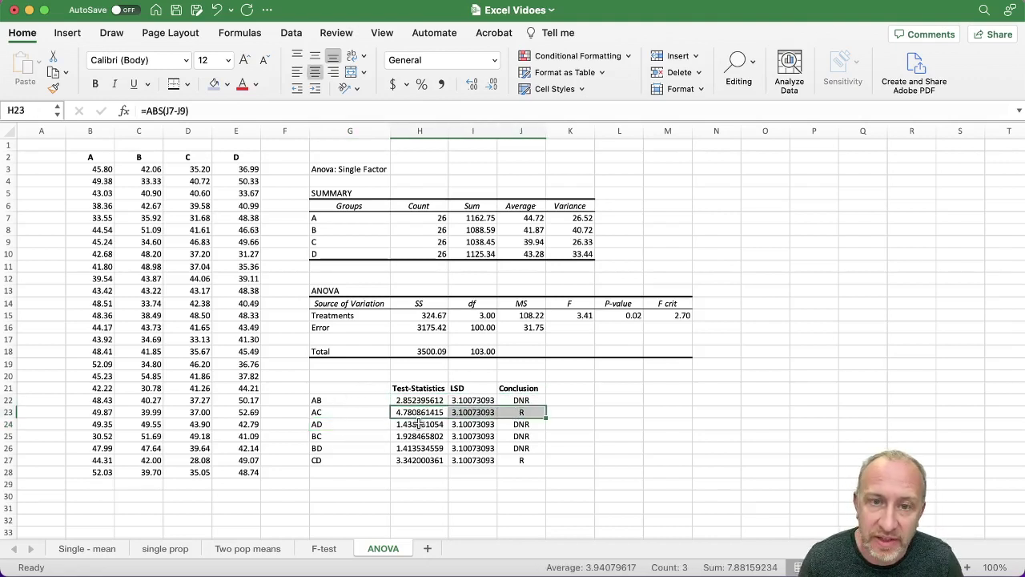
left_click(428, 416)
left_click_drag(424, 460, 528, 462)
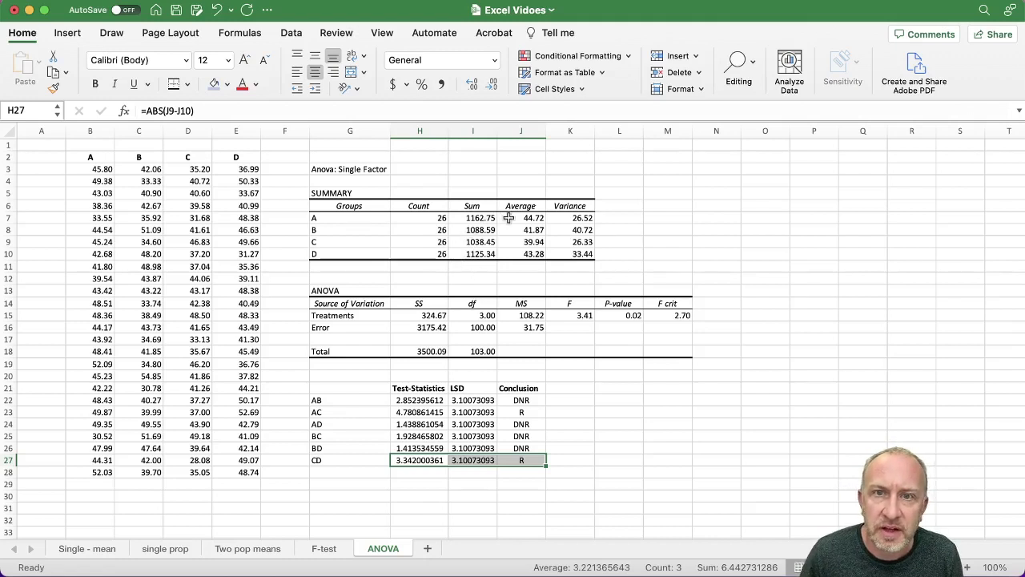
Check the group averages in the summary table, then handwrite C, B, D, A in ascending order of average in the Single ANOVA - LSD note.
left_click(516, 242)
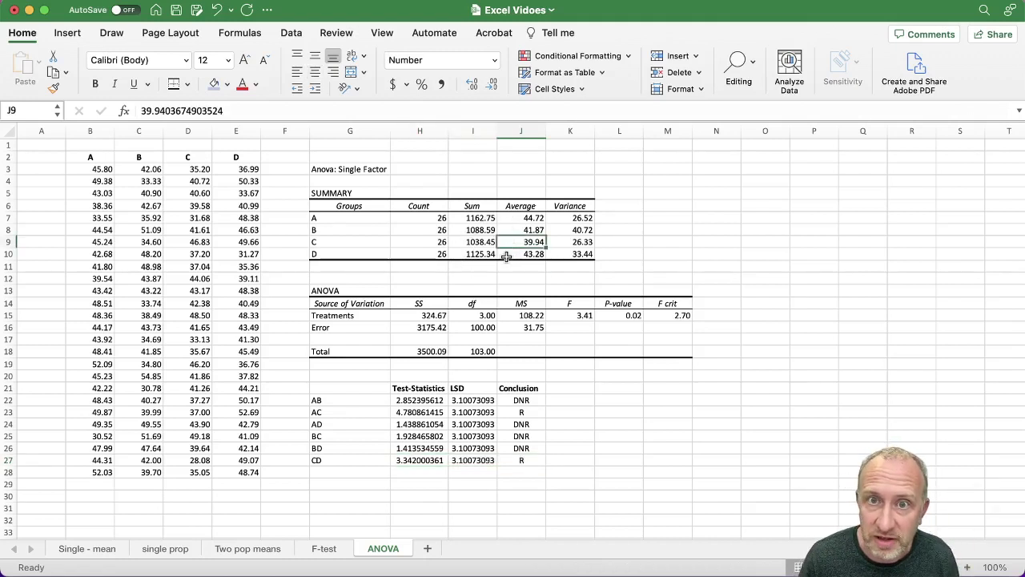
left_click(518, 230)
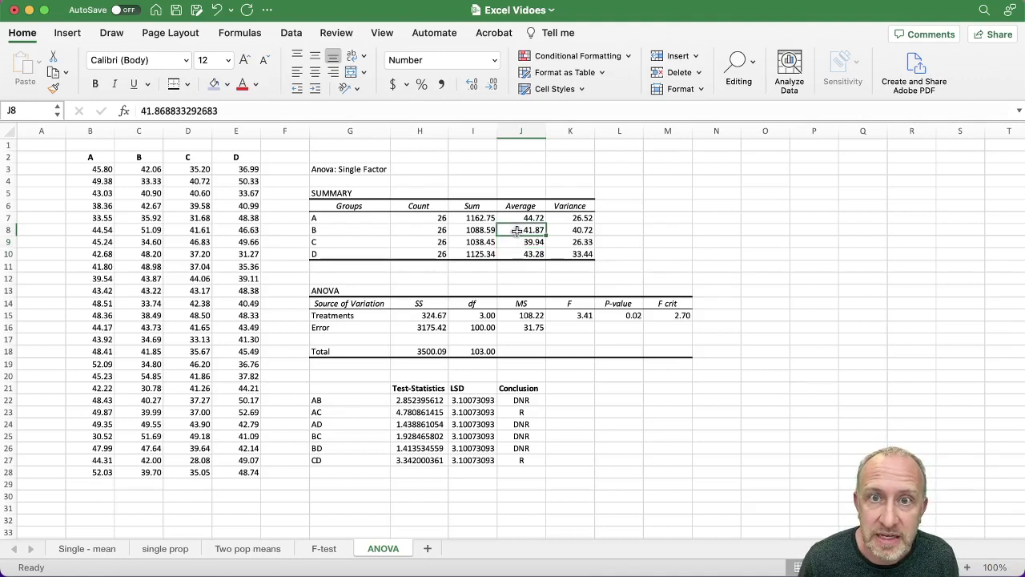
left_click(516, 254)
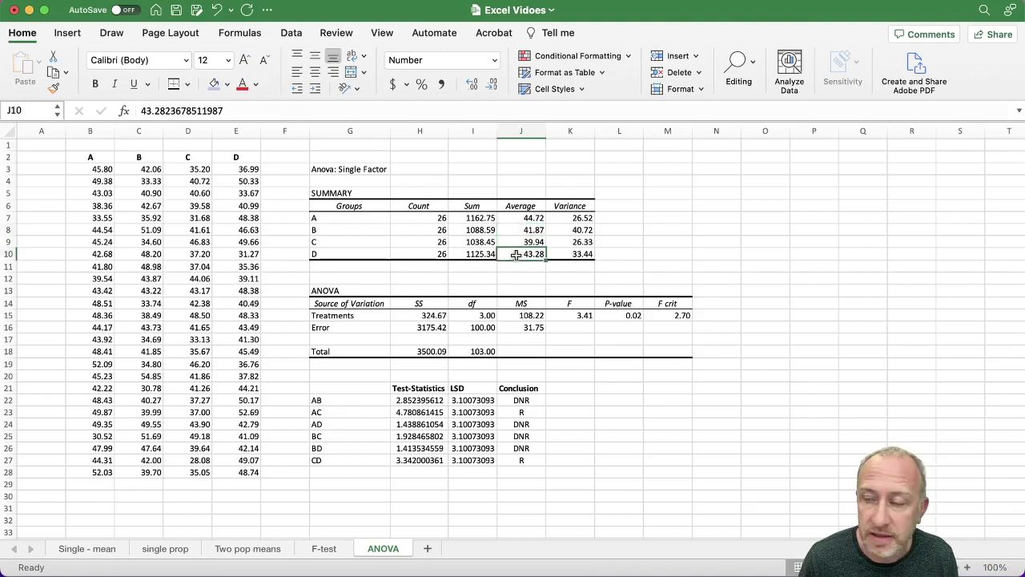
left_click(520, 219)
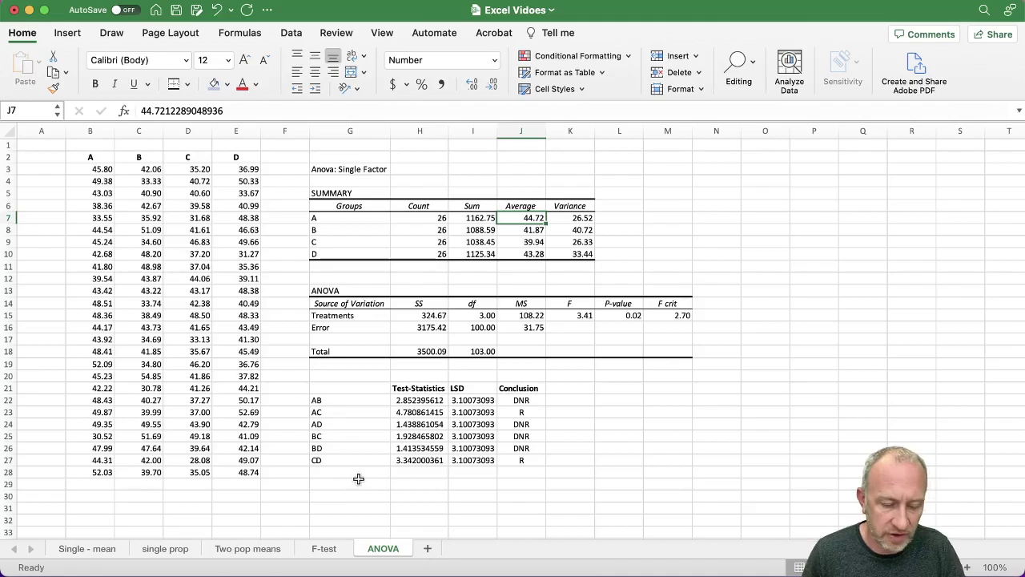
key("ctrl+Up")
left_click(418, 416)
scroll(417, 417, "down", 15)
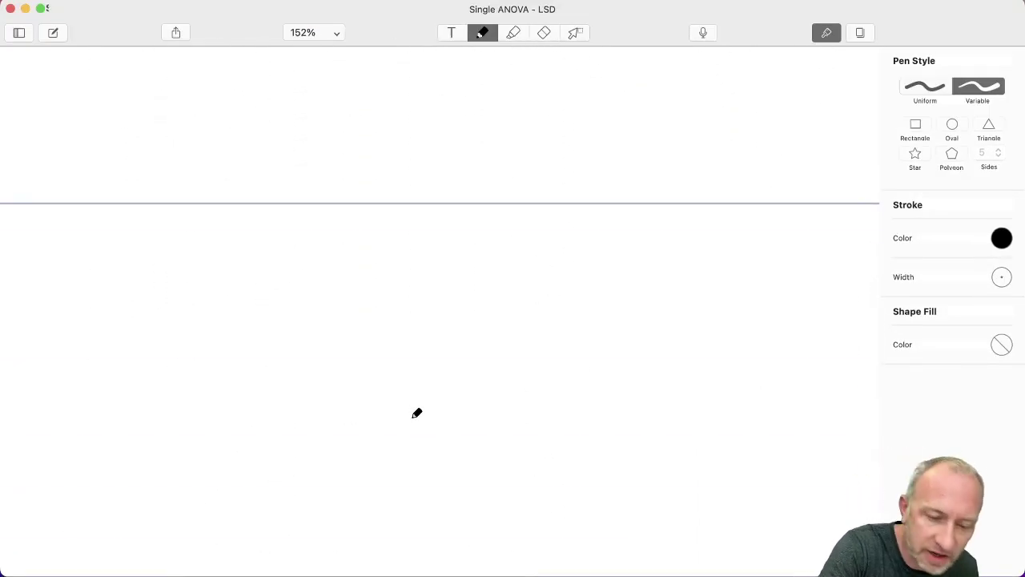
left_click_drag(213, 242, 225, 281)
left_click_drag(325, 251, 330, 277)
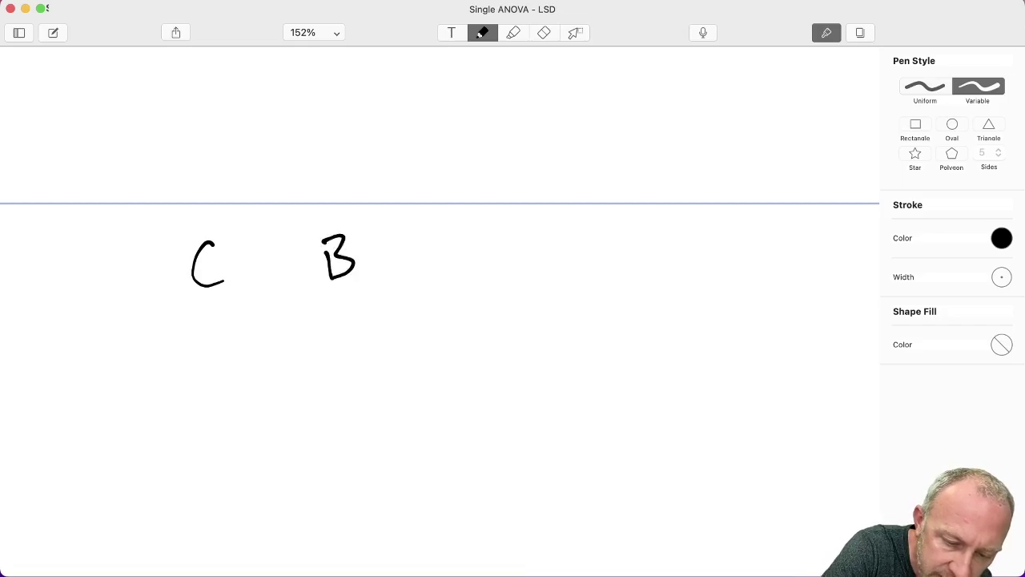
left_click_drag(456, 234, 461, 275)
mouse_move(567, 277)
left_mouse_down()
mouse_move(594, 279)
mouse_move(602, 257)
left_mouse_up()
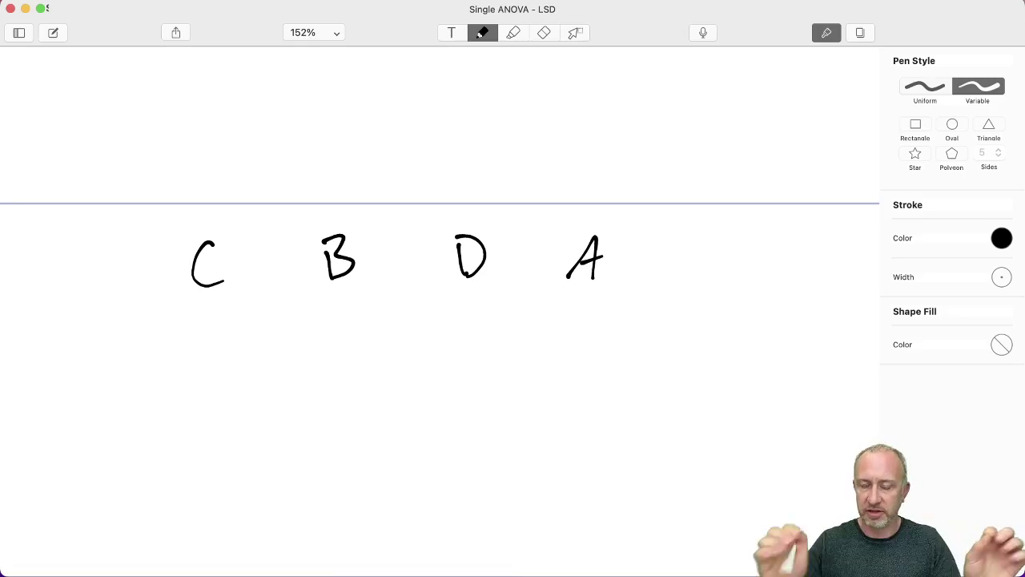
Check the AC and CD pairs in Excel, then draw a vertical line between B and D in the Single ANOVA - LSD note.
key("ctrl+Up")
left_click(605, 271)
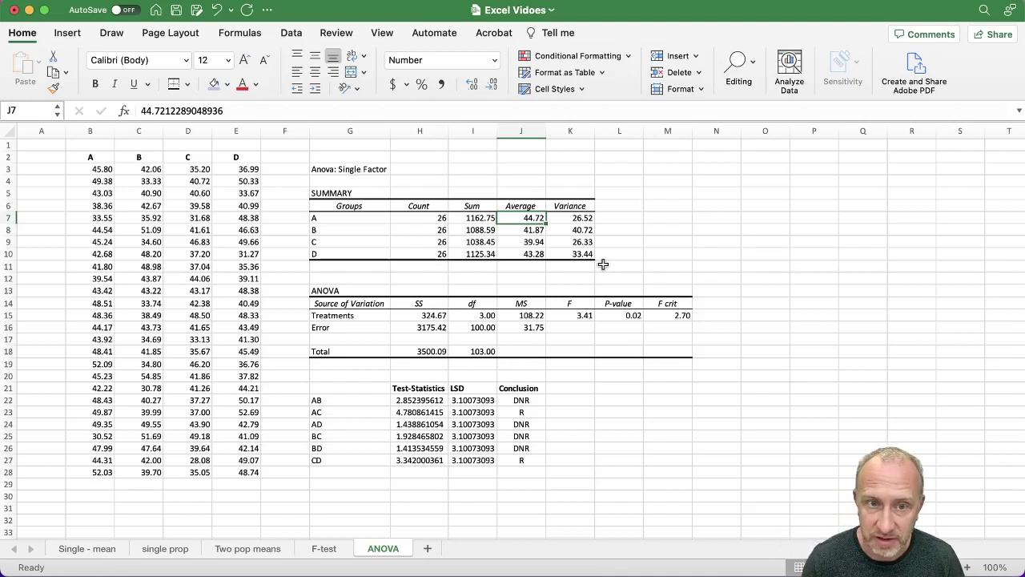
left_click(351, 412)
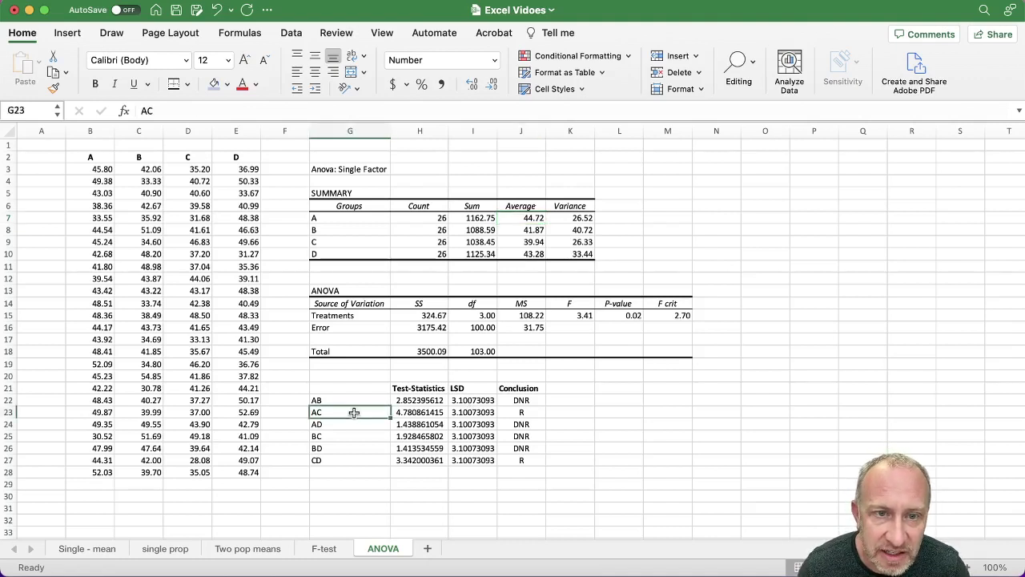
left_click(341, 458)
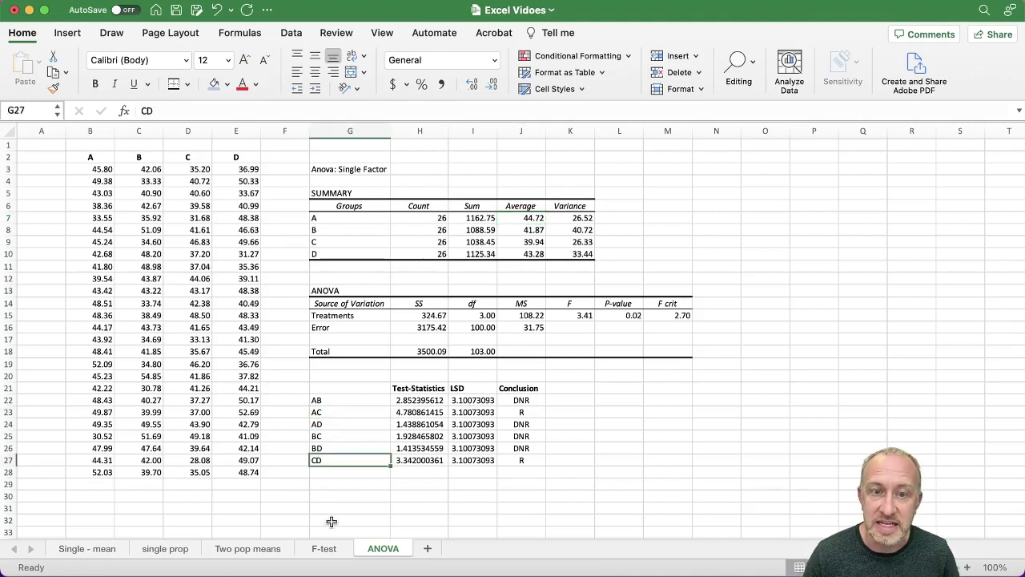
left_click(335, 410)
left_click(340, 459)
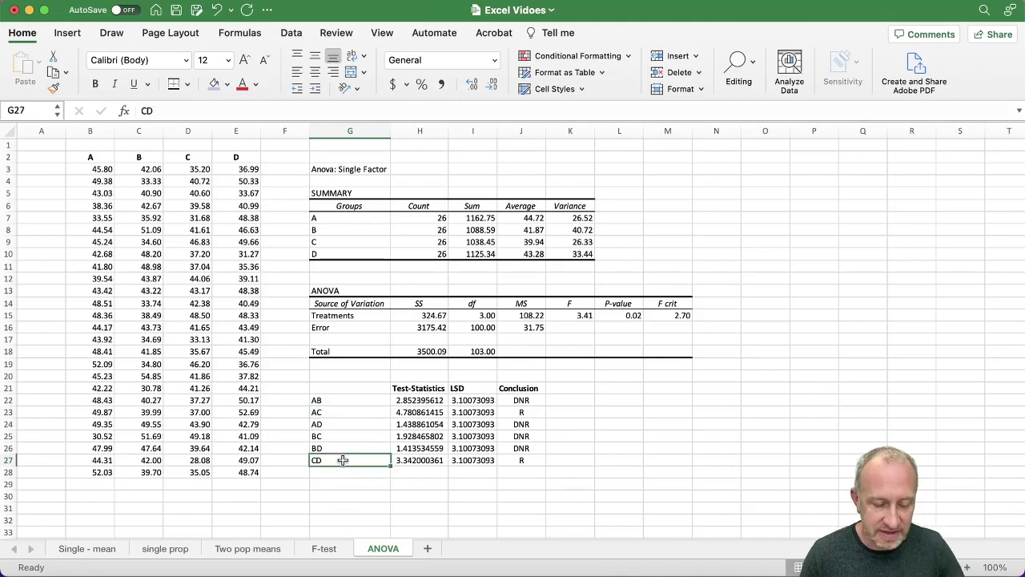
key("ctrl+Up")
left_click(575, 490)
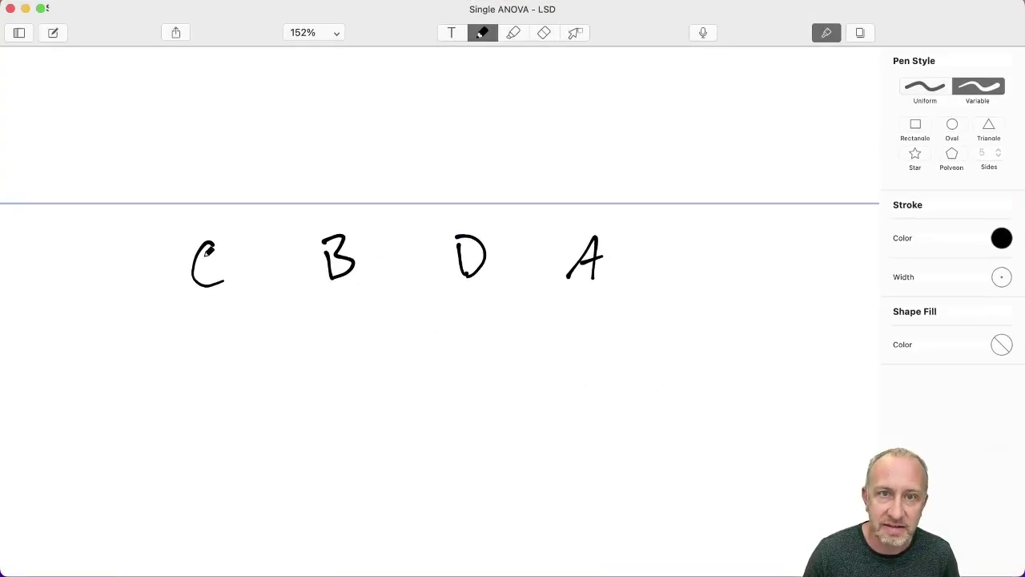
left_click_drag(417, 130, 407, 372)
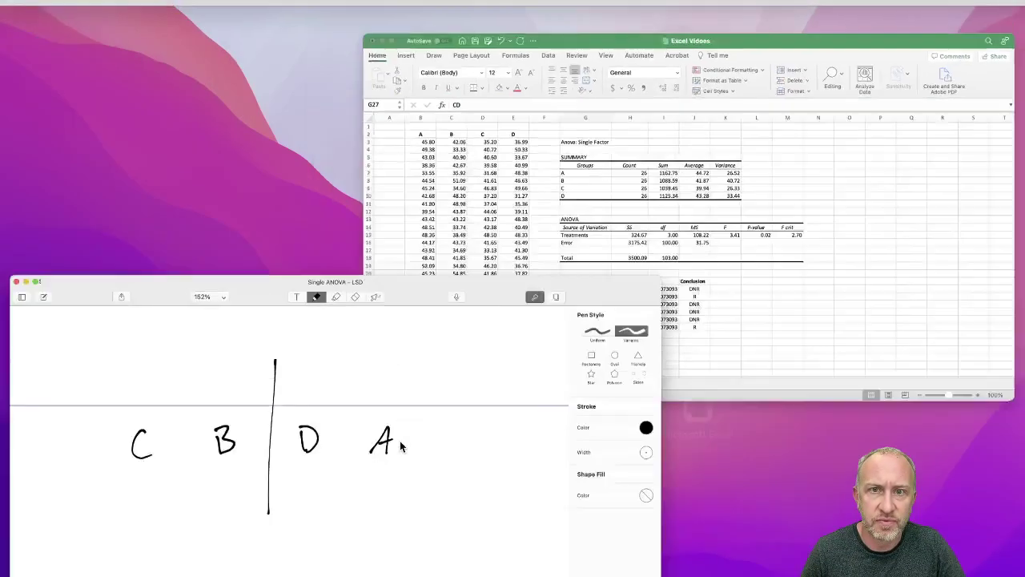
Check the BD comparison in Excel, then in the note circle C and B as one group and B, D and A as an overlapping group.
key("ctrl+Up")
left_click(527, 306)
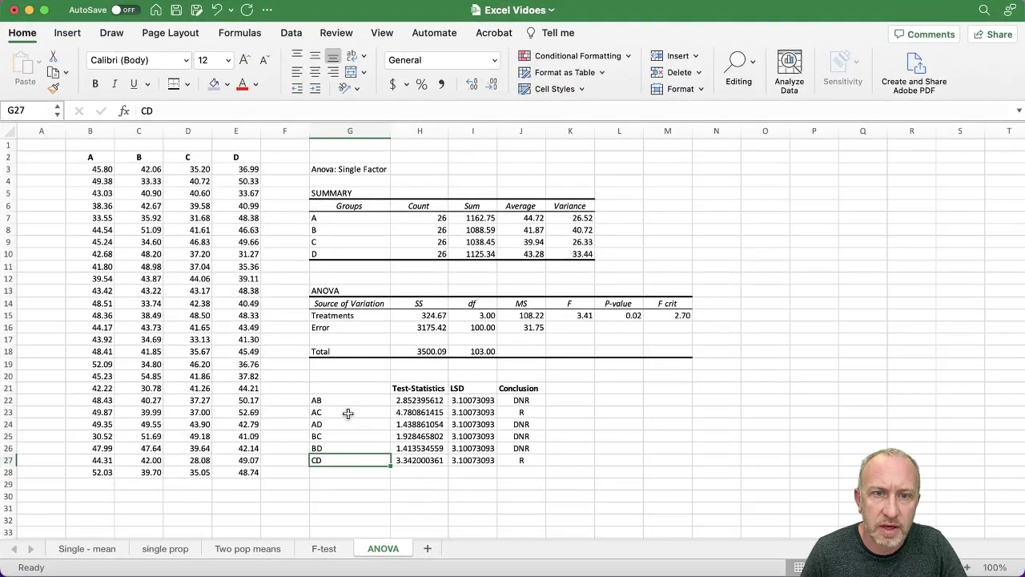
left_click_drag(350, 448, 517, 447)
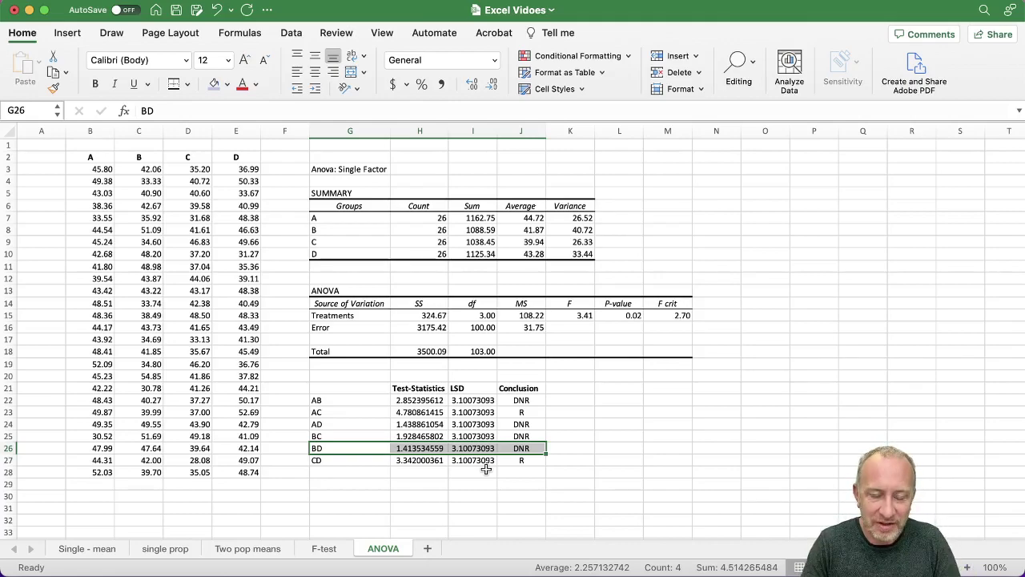
key("ctrl+Up")
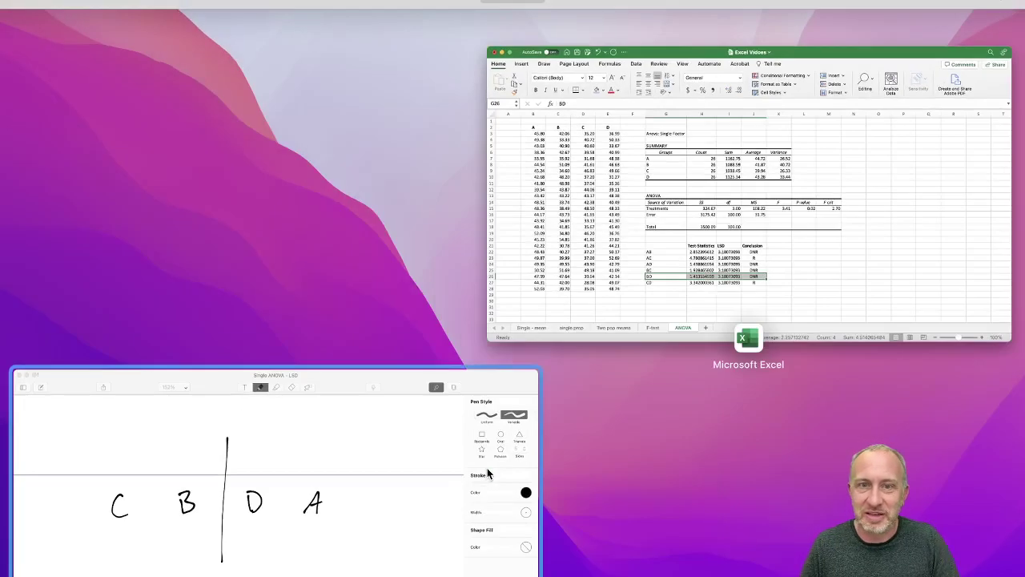
left_click(408, 459)
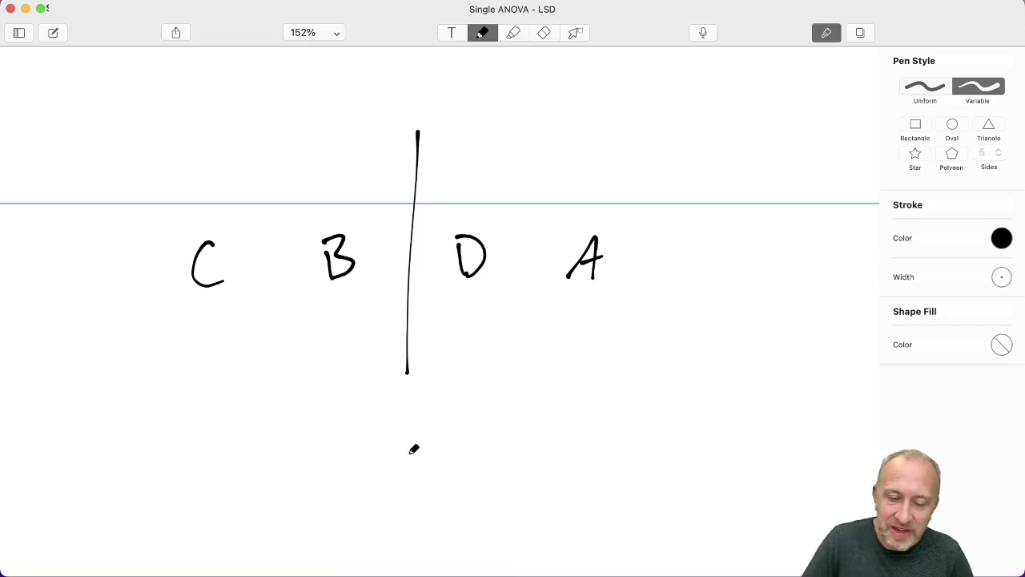
mouse_move(358, 212)
left_mouse_down()
mouse_move(276, 208)
mouse_move(198, 219)
mouse_move(159, 261)
mouse_move(211, 317)
mouse_move(291, 324)
mouse_move(365, 299)
mouse_move(393, 250)
mouse_move(366, 214)
mouse_move(339, 210)
left_mouse_up()
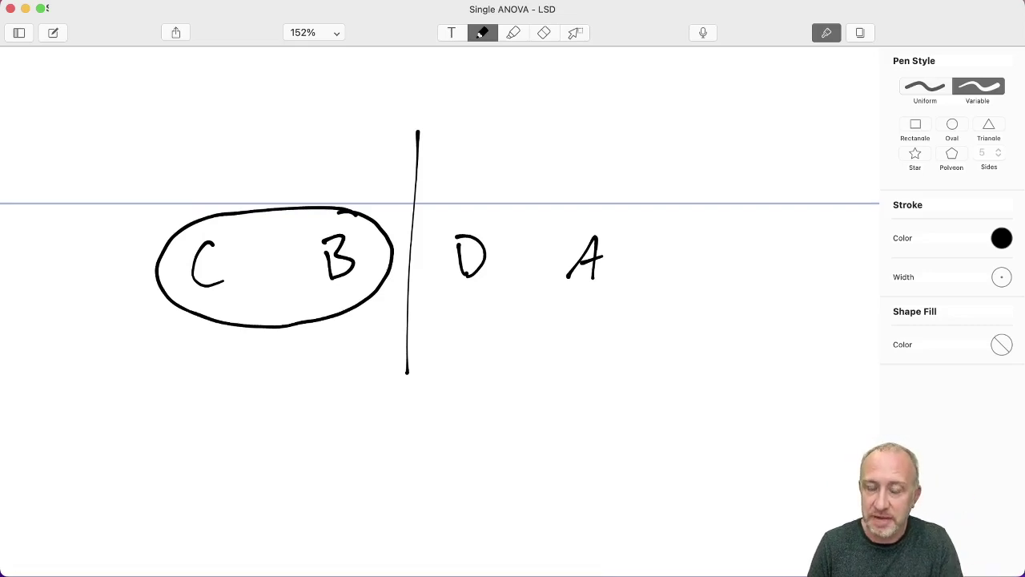
mouse_move(630, 204)
left_mouse_down()
mouse_move(417, 193)
mouse_move(339, 211)
mouse_move(313, 262)
mouse_move(361, 308)
mouse_move(441, 319)
mouse_move(557, 312)
mouse_move(639, 284)
mouse_move(656, 221)
mouse_move(605, 203)
left_mouse_up()
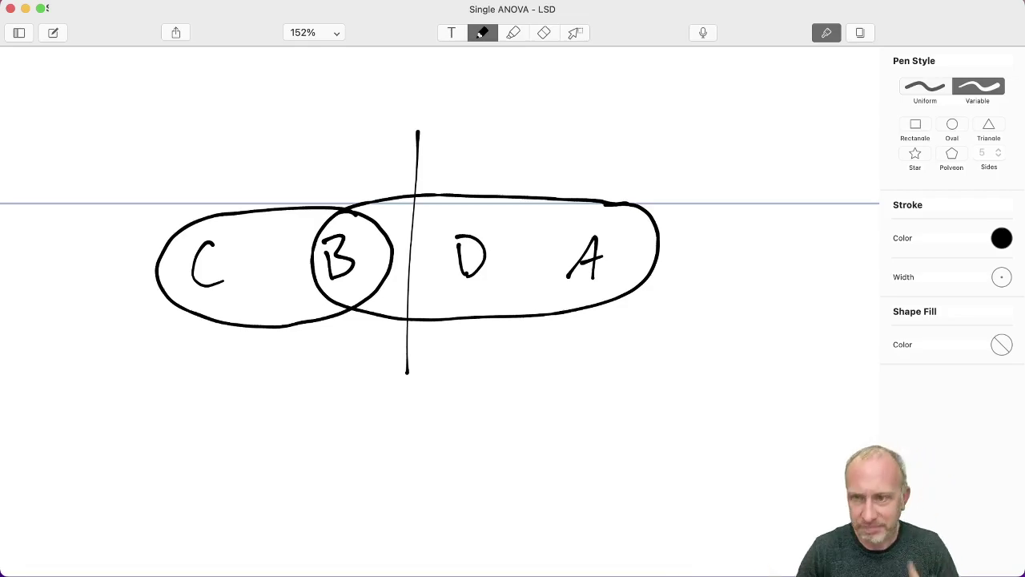
Switch back to the Excel ANOVA sheet and examine the P-value for Treatments.
scroll(643, 249, "up", 3)
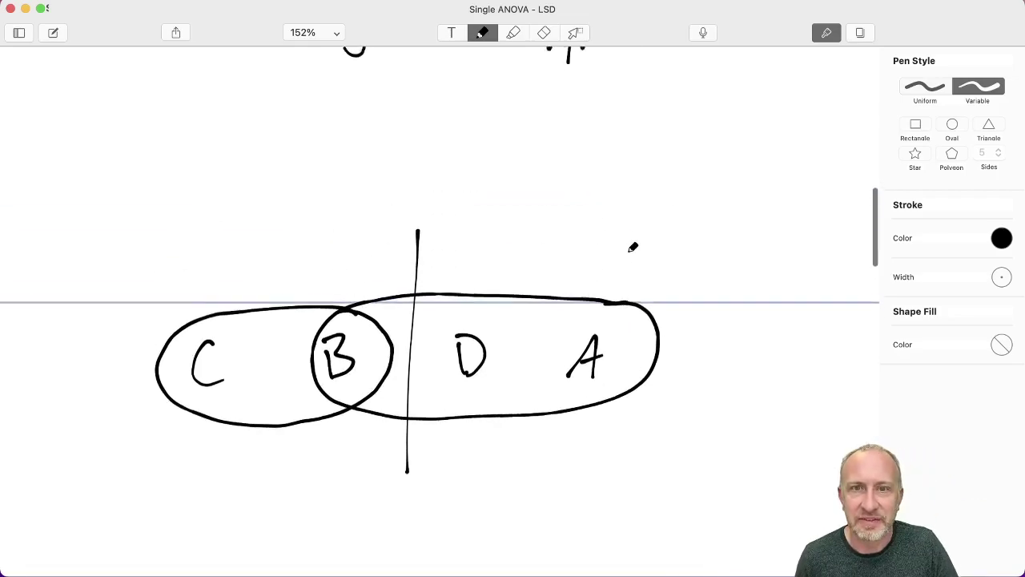
key("ctrl+Up")
left_click(595, 276)
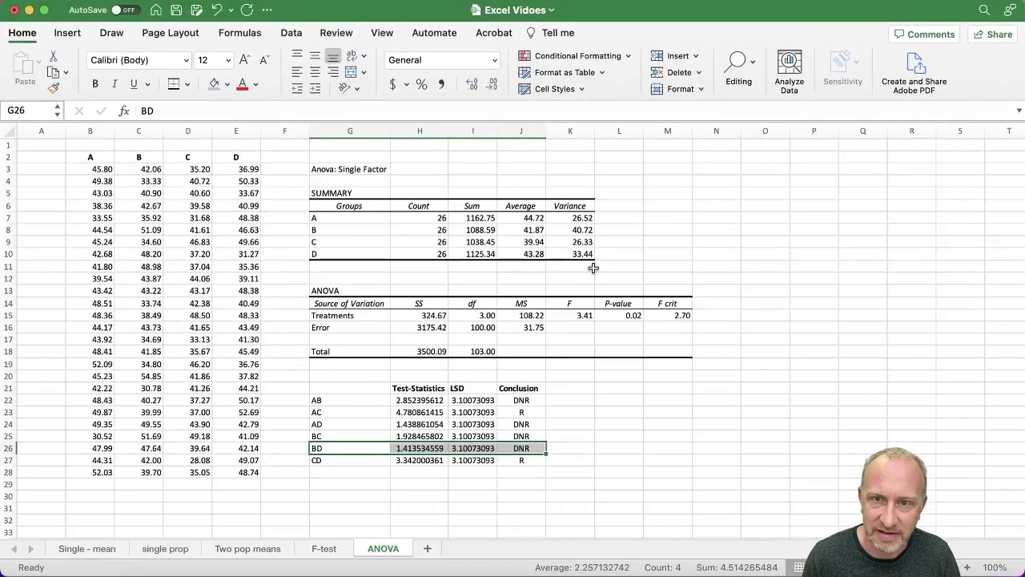
left_click(569, 390)
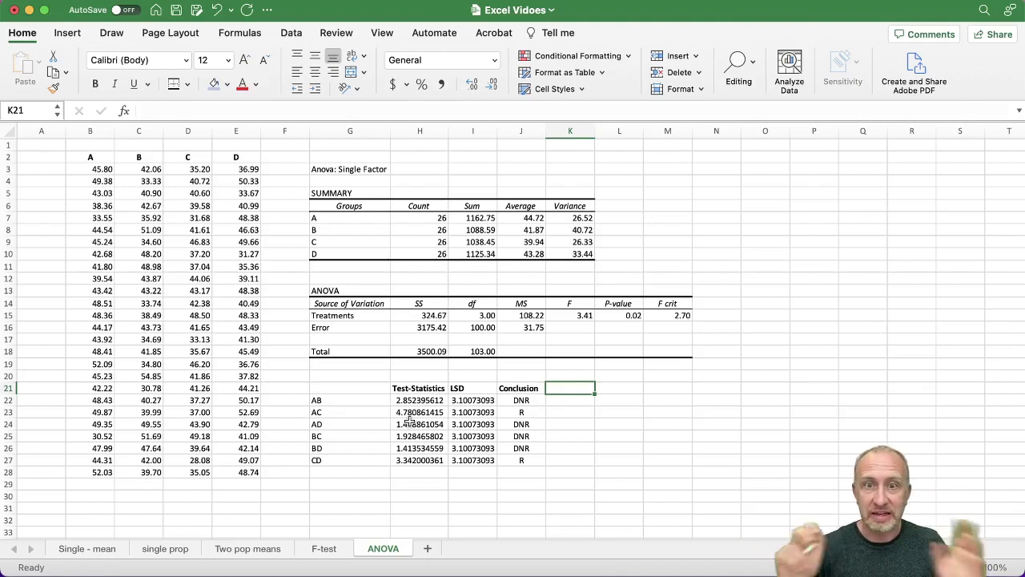
left_click(623, 316)
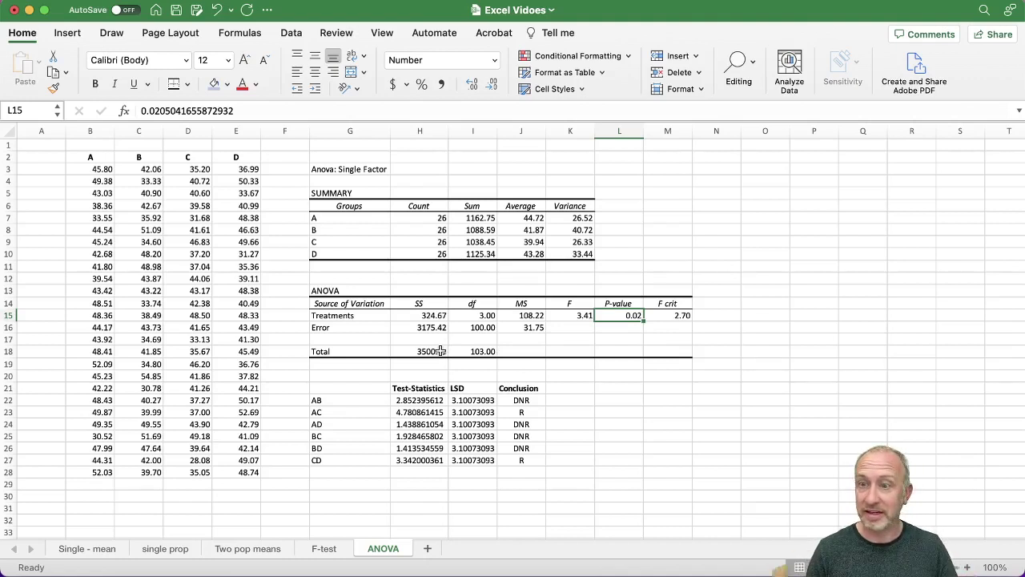
Reduce the test statistics and LSD values in H22:I27 to two decimal places.
left_click(354, 388)
left_click_drag(392, 400, 471, 461)
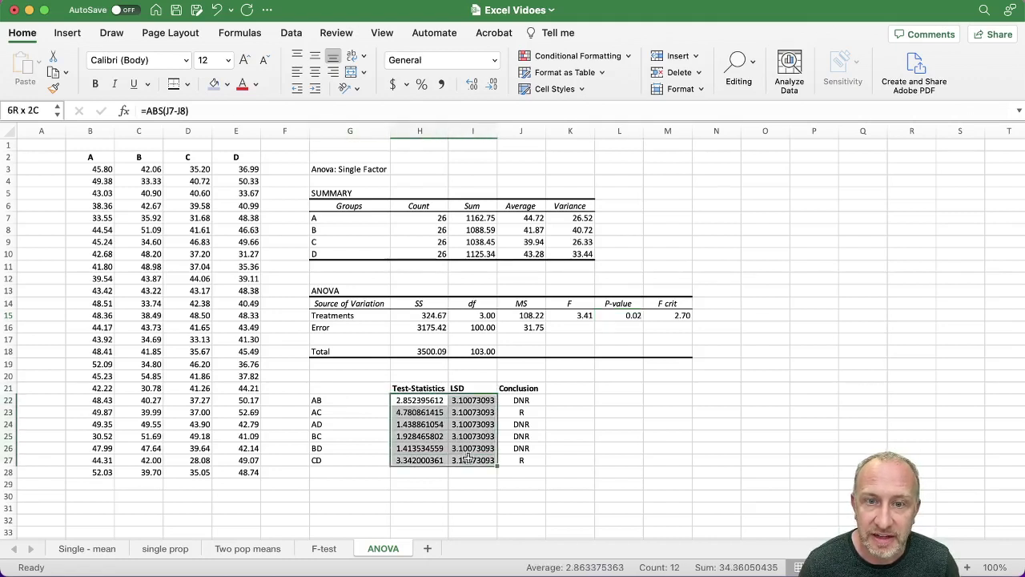
left_click(495, 85)
left_click(495, 85)
left_click(495, 85)
left_click(495, 85)
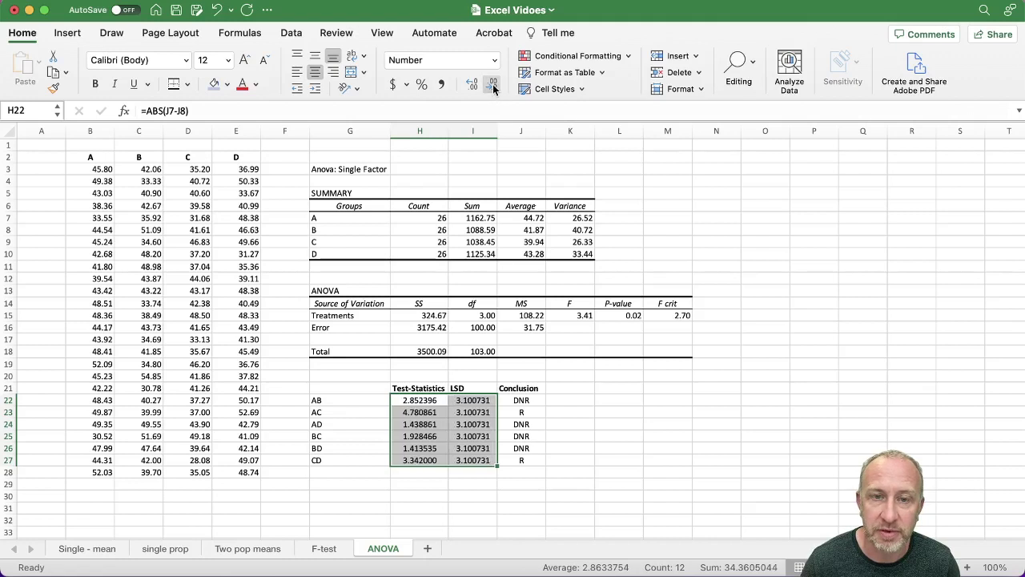
left_click(494, 85)
left_click(494, 85)
left_click(495, 85)
left_click(522, 328)
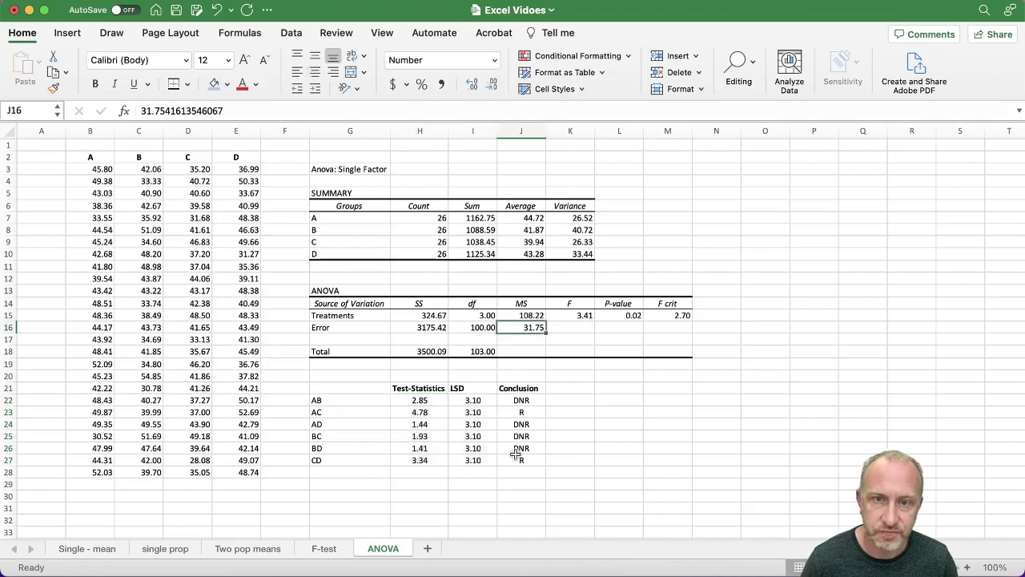
Review the finished pairwise comparison table in G21:J27, matching each pair with its conclusion.
left_click(355, 387)
left_click_drag(355, 387, 513, 461)
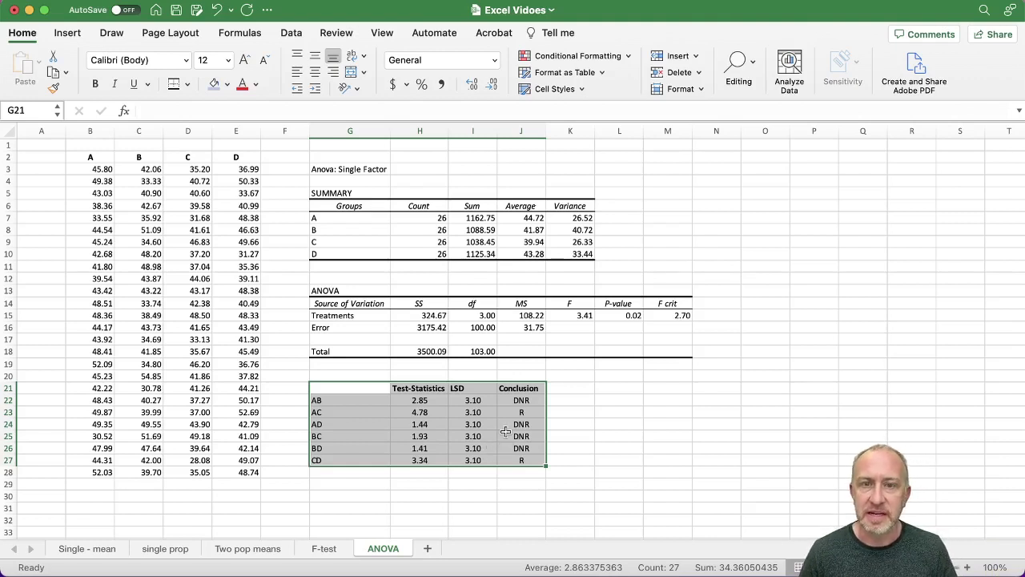
left_click_drag(521, 401, 521, 461)
left_click_drag(364, 401, 365, 461)
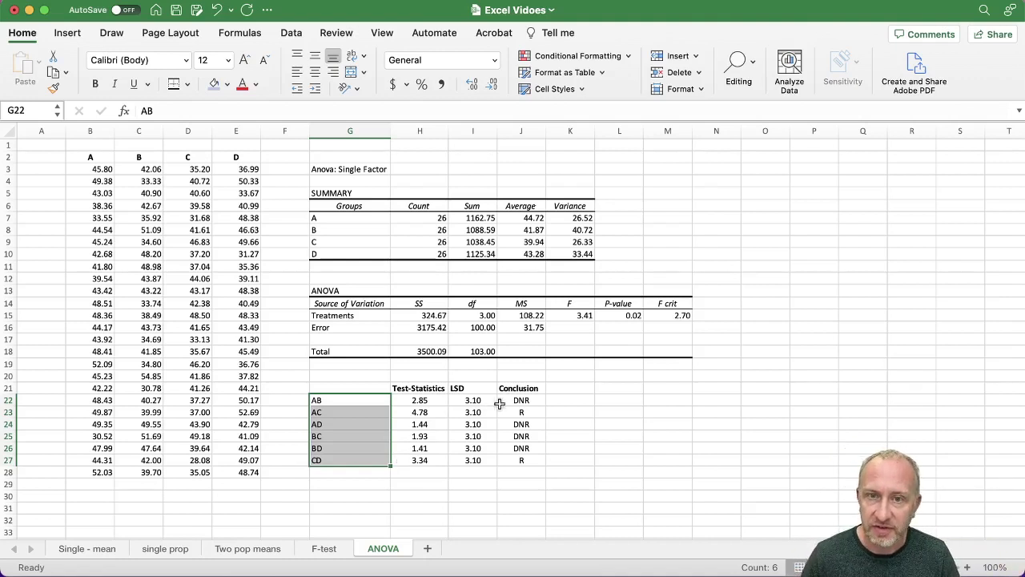
left_click_drag(502, 402, 513, 457)
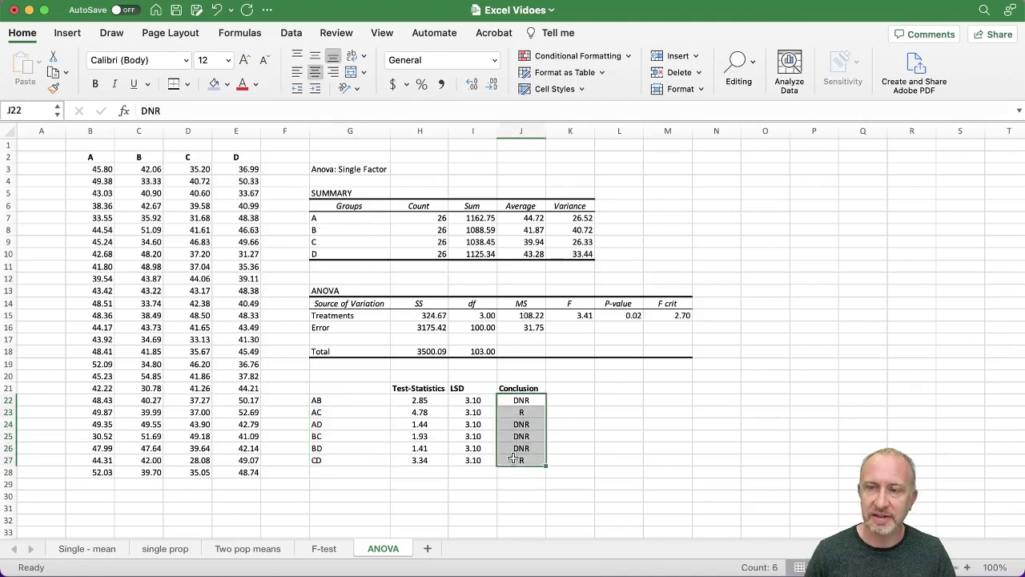